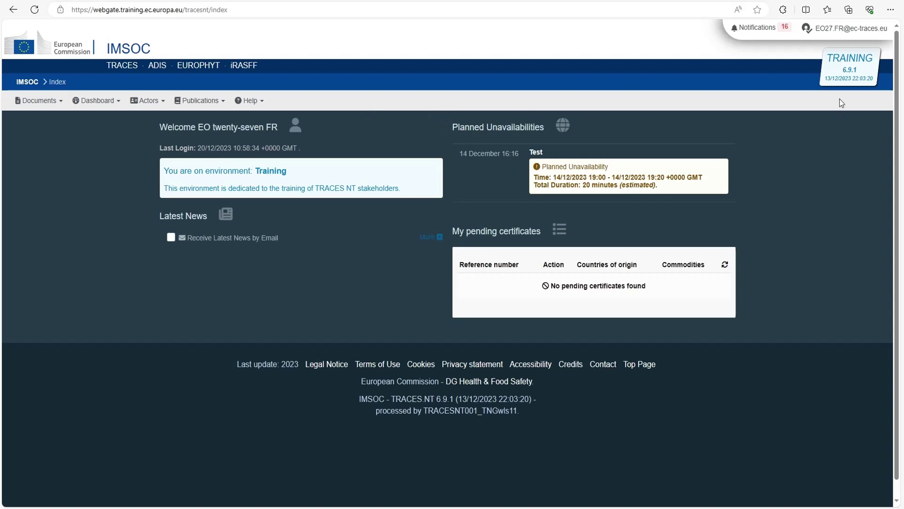
- Check which roles are available to the signed-in account
left_click(830, 29)
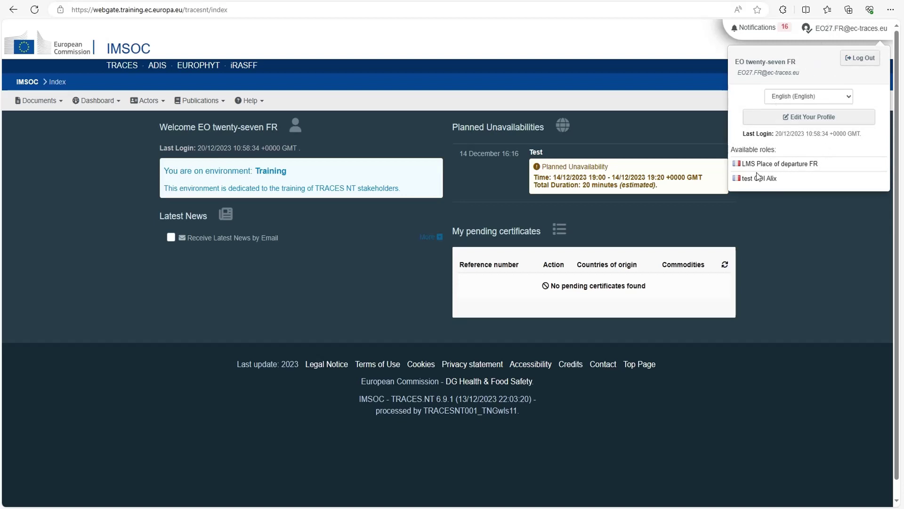
left_click(830, 215)
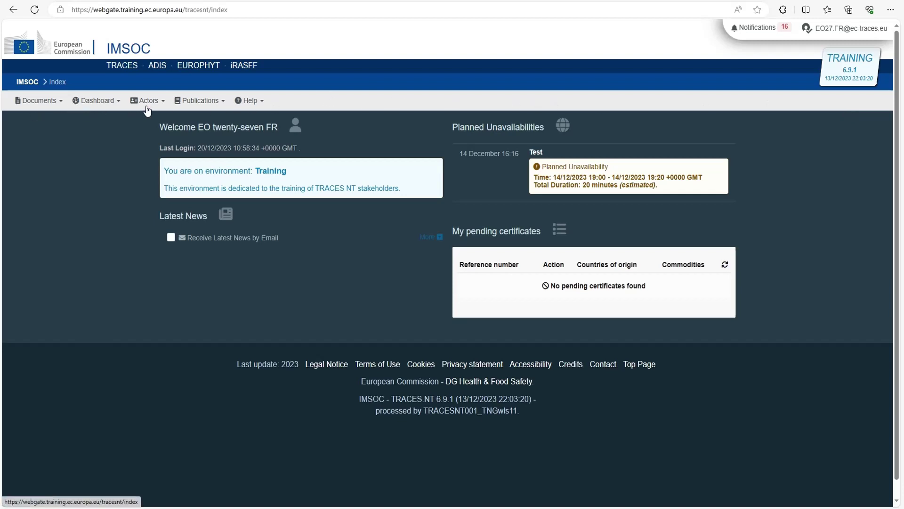
- Go to the DOCOM commercial documents and list all existing ones without a search filter
left_click(42, 104)
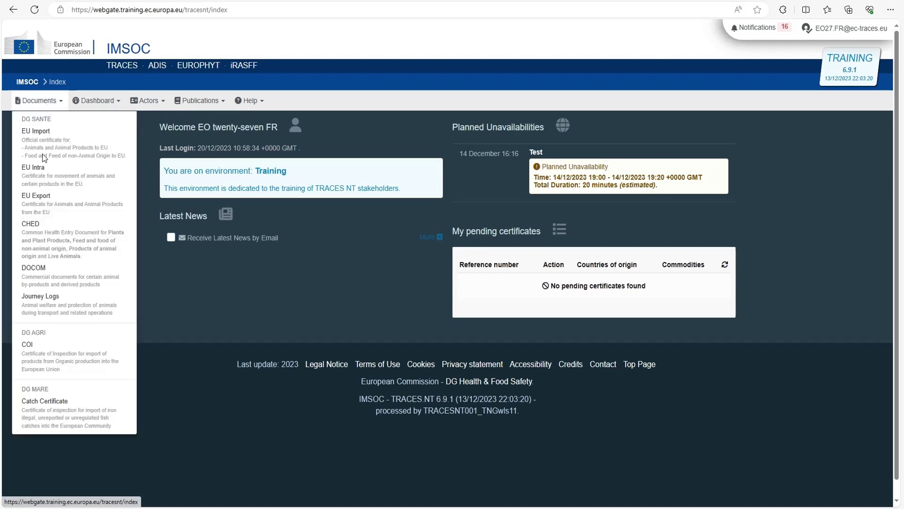
left_click(65, 281)
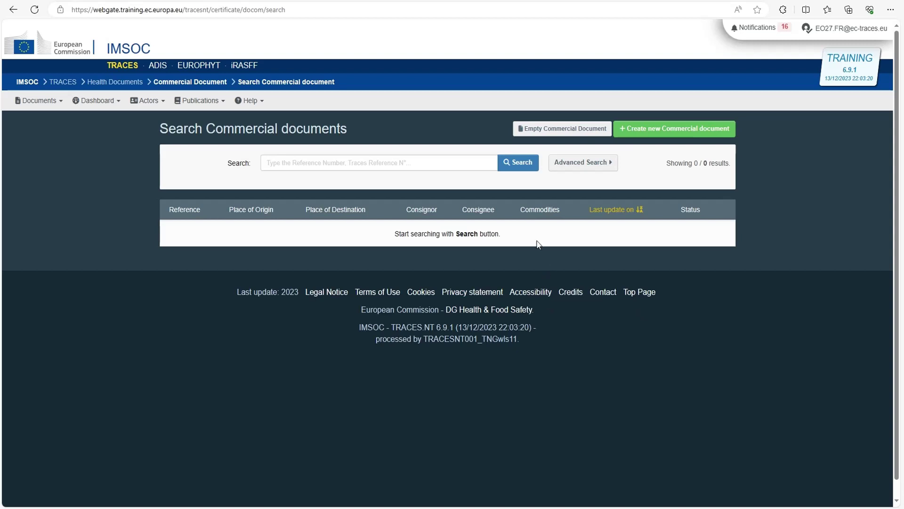
left_click(513, 169)
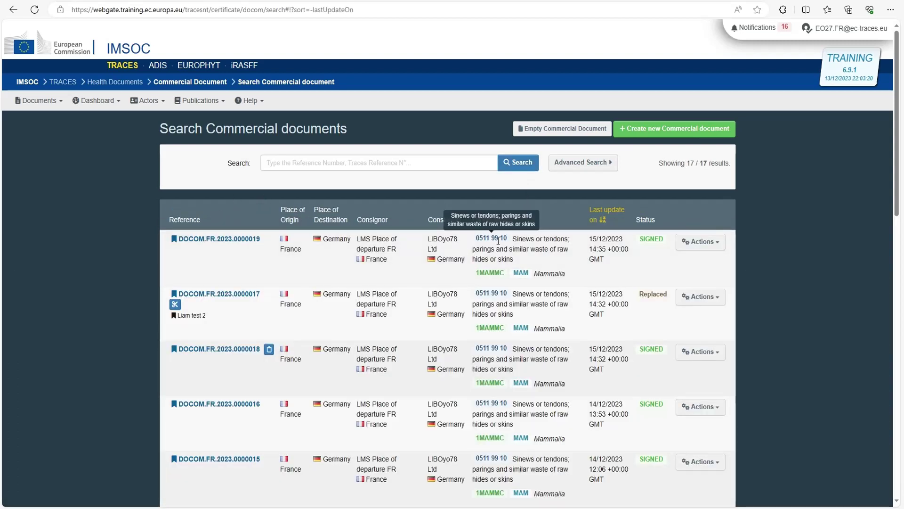
scroll(410, 313, "down", 10)
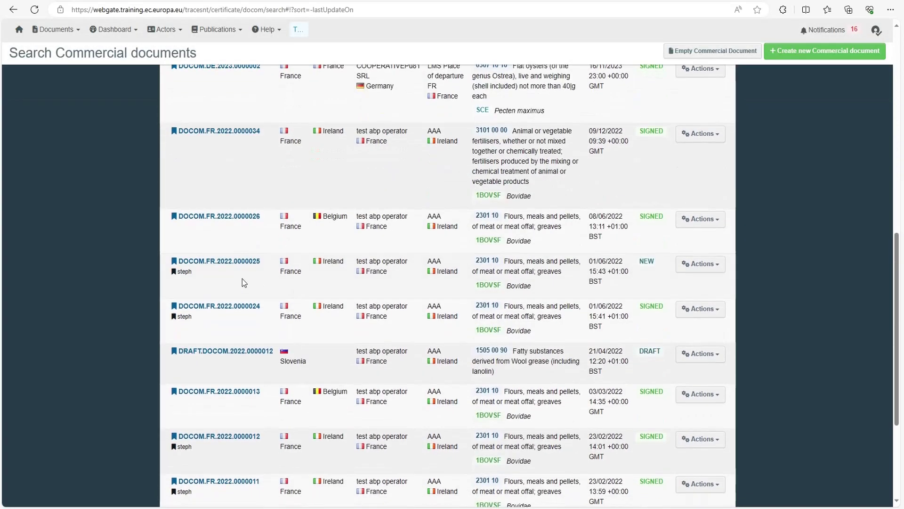
scroll(242, 283, "down", 2)
scroll(404, 280, "up", 10)
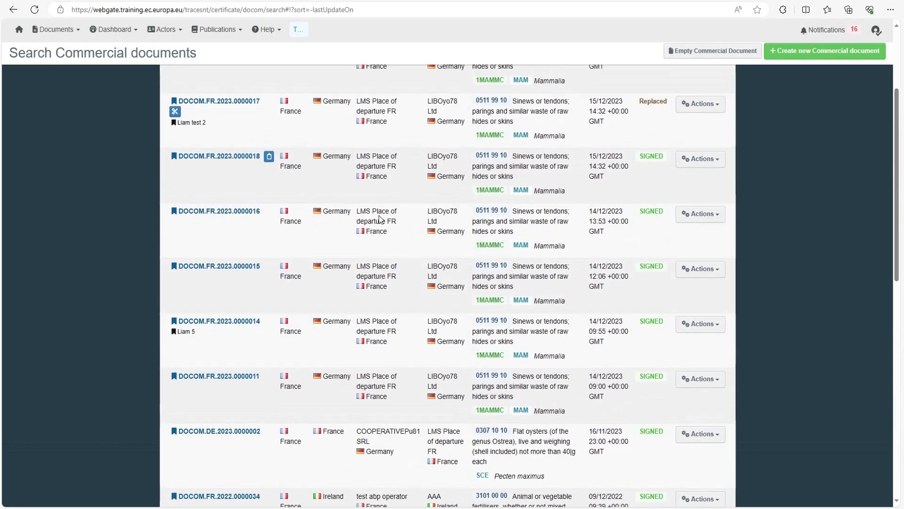
scroll(379, 219, "up", 4)
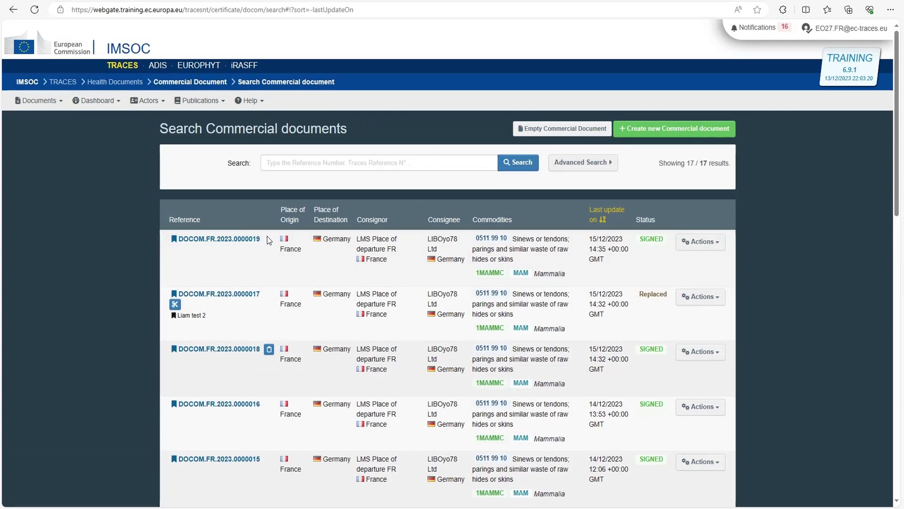
- Copy the reference DOCOM.FR.2023.0000019 from the results and search the commercial documents for it
left_click_drag(263, 239, 179, 240)
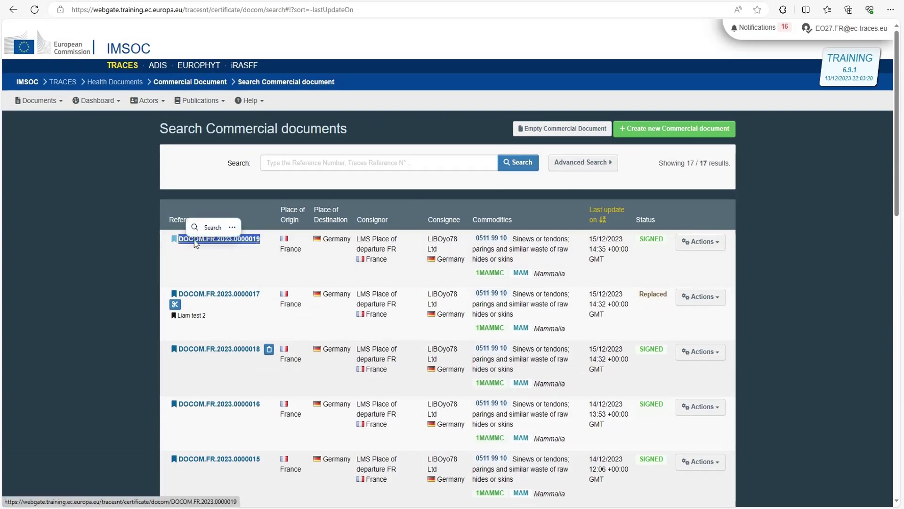
right_click(195, 241)
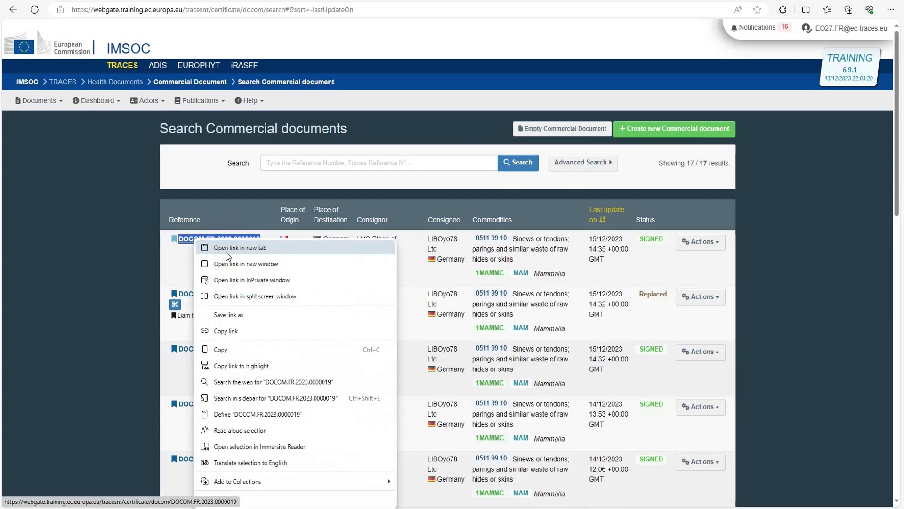
left_click(248, 349)
left_click(295, 162)
right_click(293, 163)
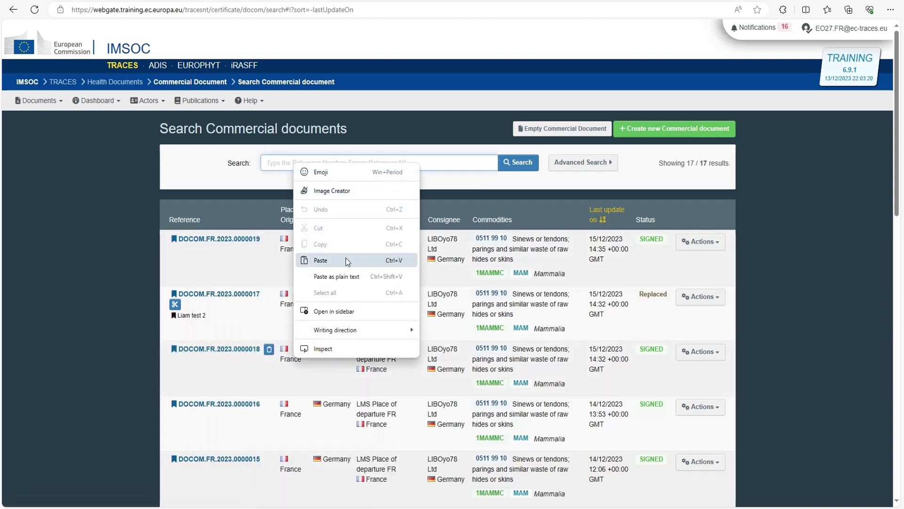
left_click(345, 260)
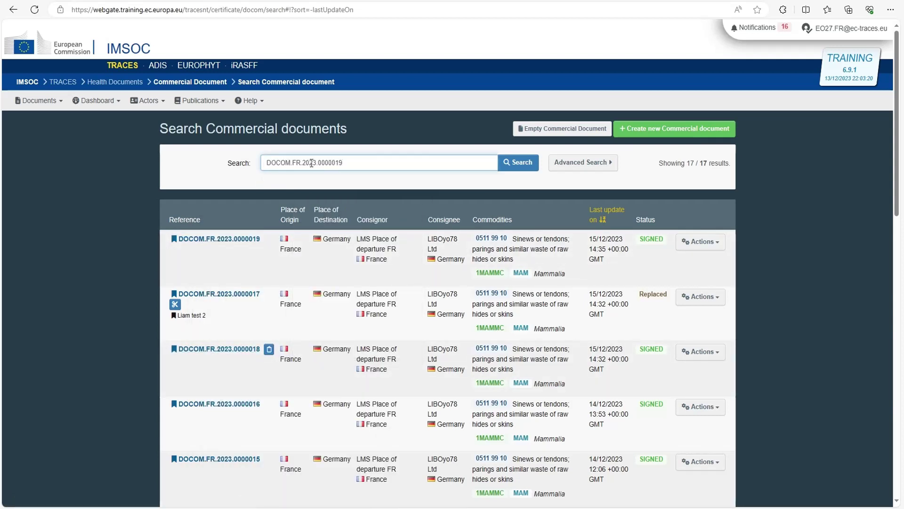
left_click(518, 162)
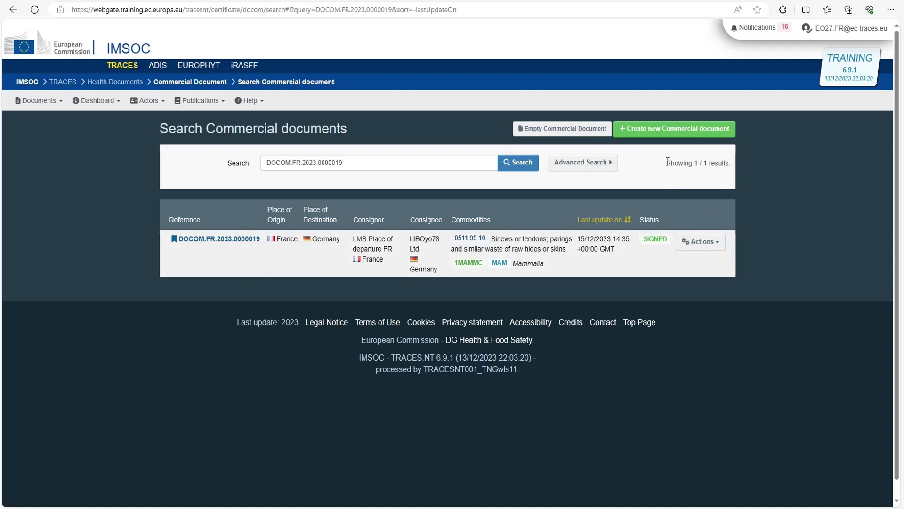
- Create a new commercial document for commodity 0511 99 10 using the 142/2011 (2019/1084) animal by-products certificate model
left_click(649, 138)
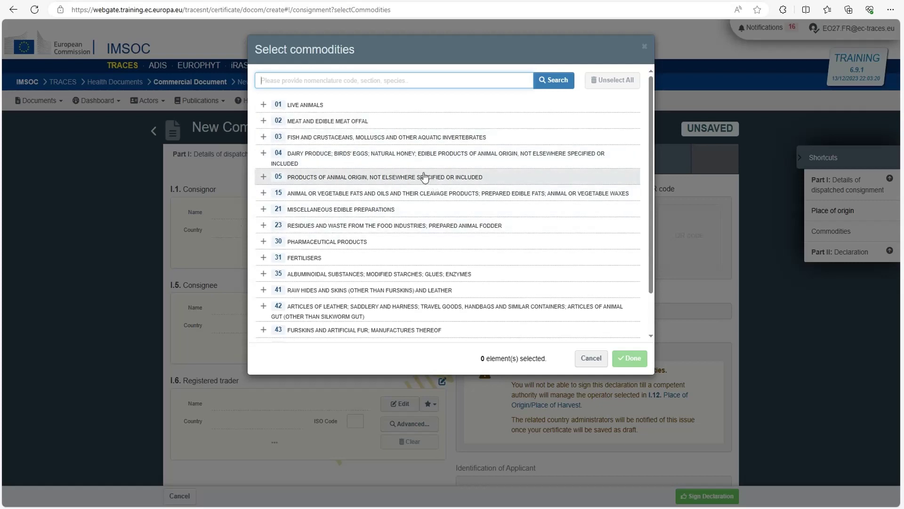
left_click(307, 179)
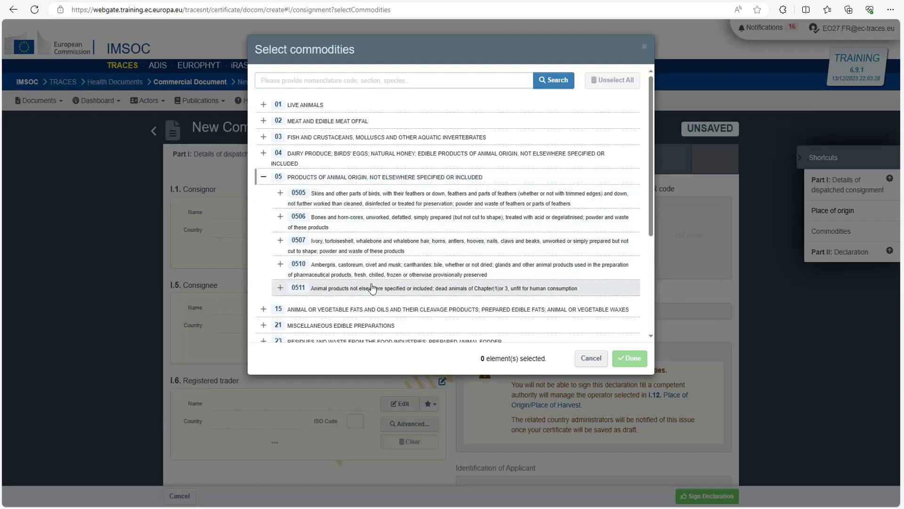
left_click(341, 289)
scroll(338, 297, "down", 1)
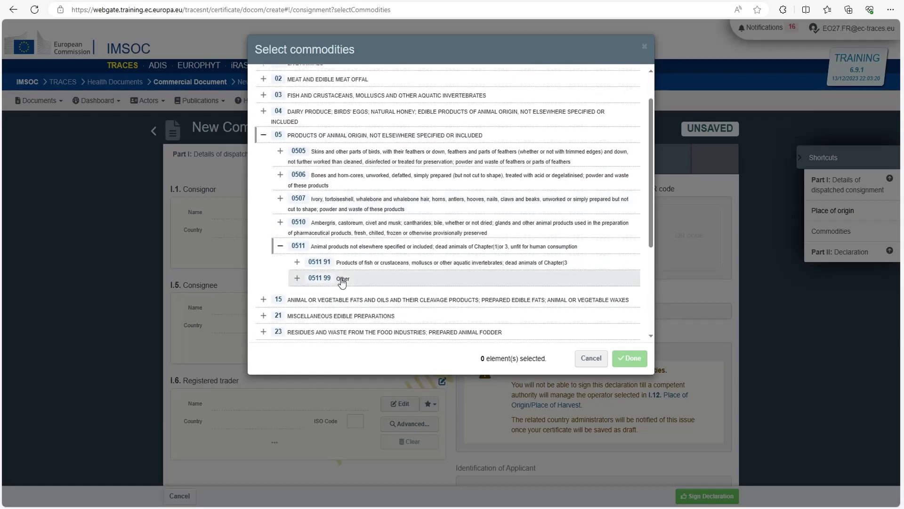
left_click(329, 279)
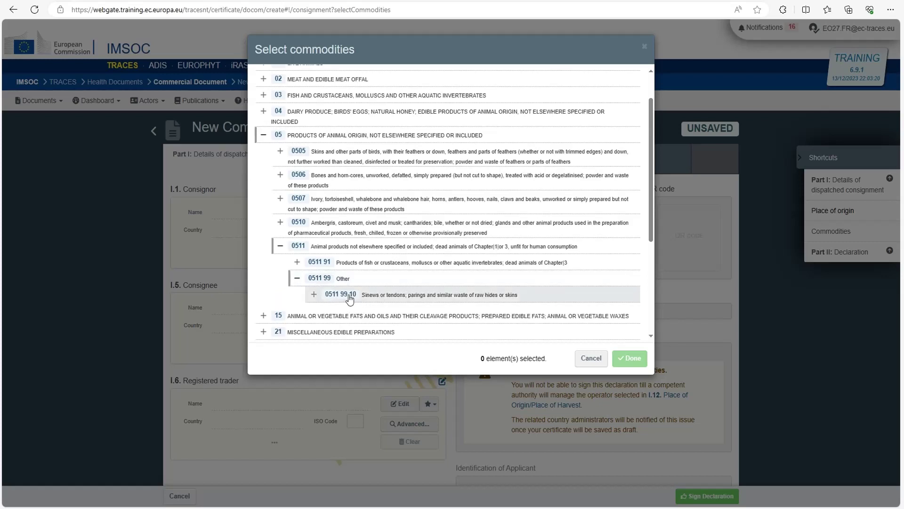
left_click(347, 296)
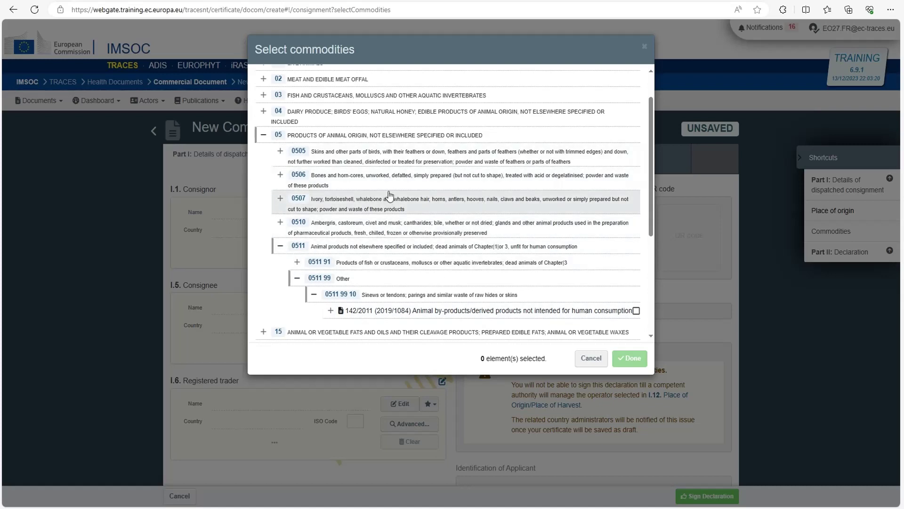
left_click(636, 311)
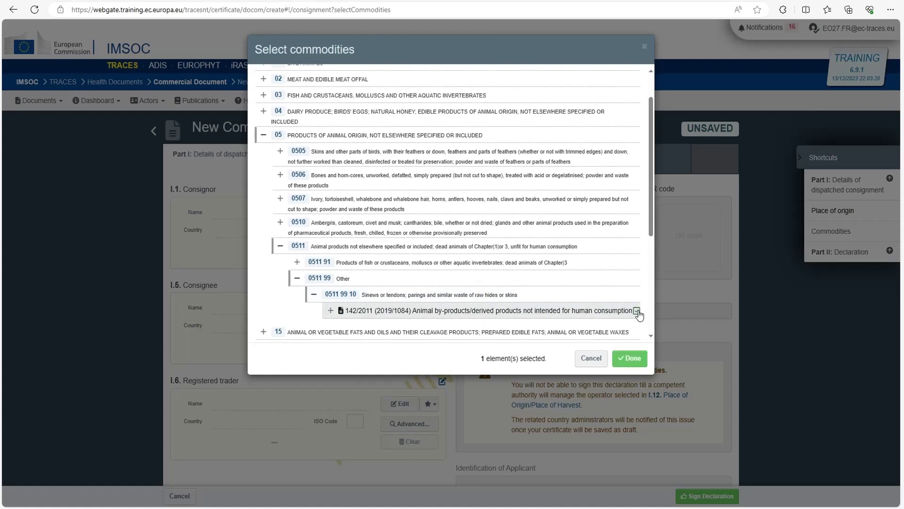
left_click(631, 361)
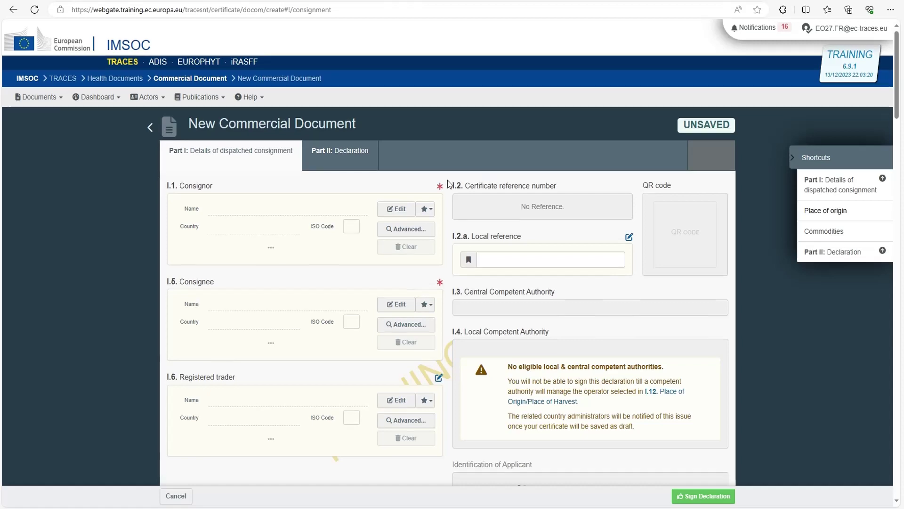
- Review the sections and mandatory fields of Part I, from the consignor through to the commodities
scroll(469, 208, "down", 2)
scroll(436, 193, "down", 12)
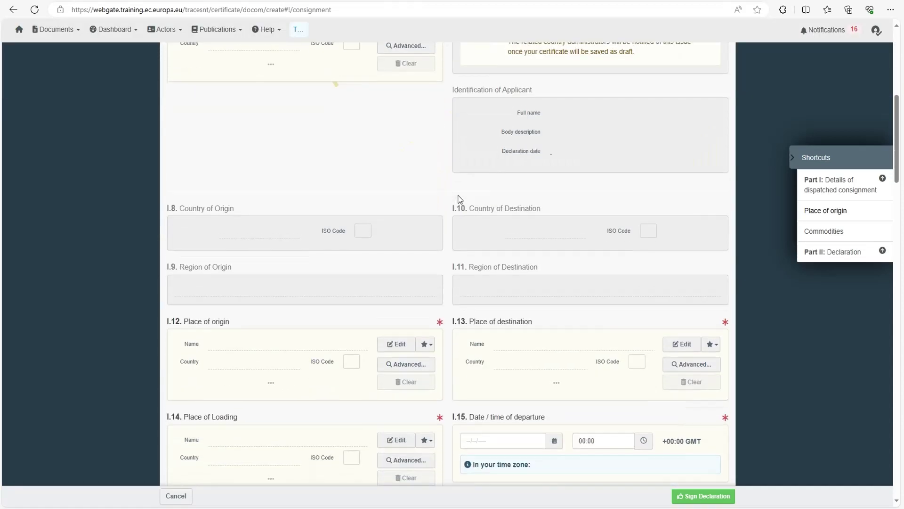
scroll(441, 191, "up", 14)
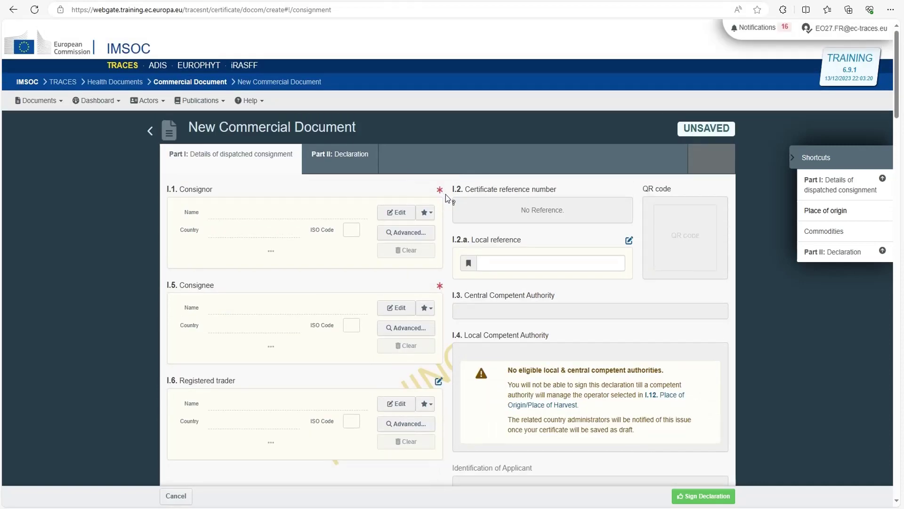
scroll(450, 202, "down", 5)
scroll(451, 202, "down", 20)
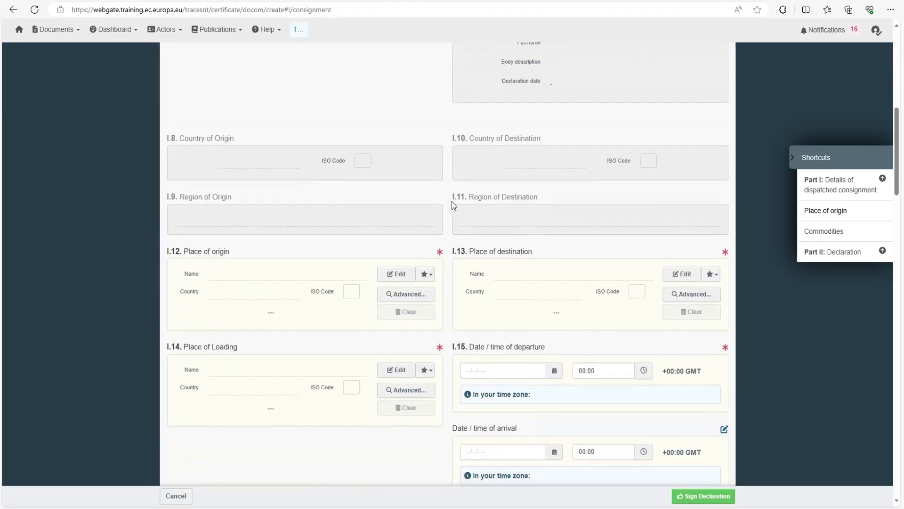
scroll(451, 201, "down", 10)
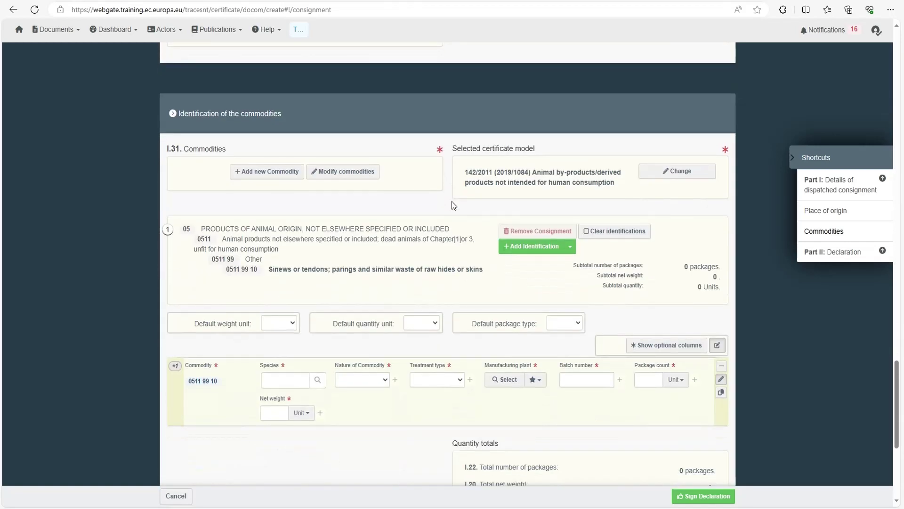
scroll(451, 202, "up", 15)
scroll(452, 204, "up", 20)
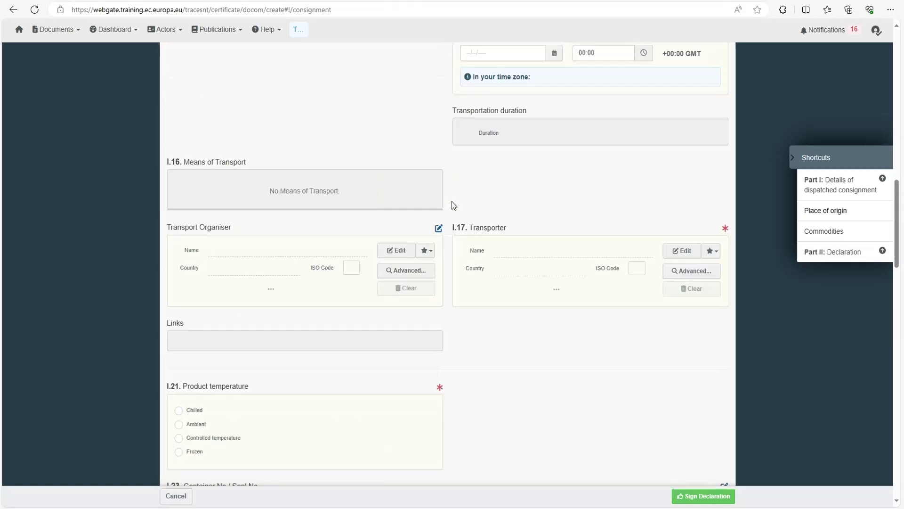
scroll(451, 201, "up", 5)
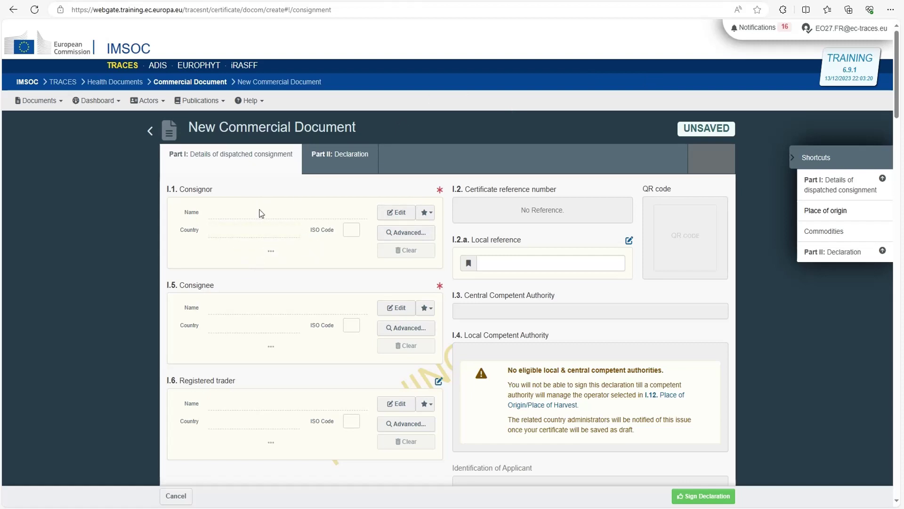
- Search for LMS in France, select LMS Place of departure FR with the ABP Processing Plant activity as consignor, and expand its details
left_click(390, 235)
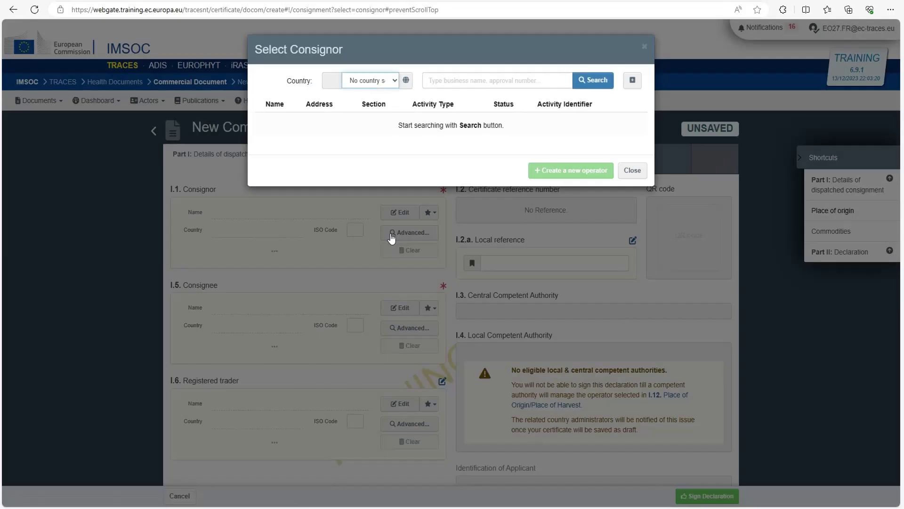
left_click(363, 81)
type("fr")
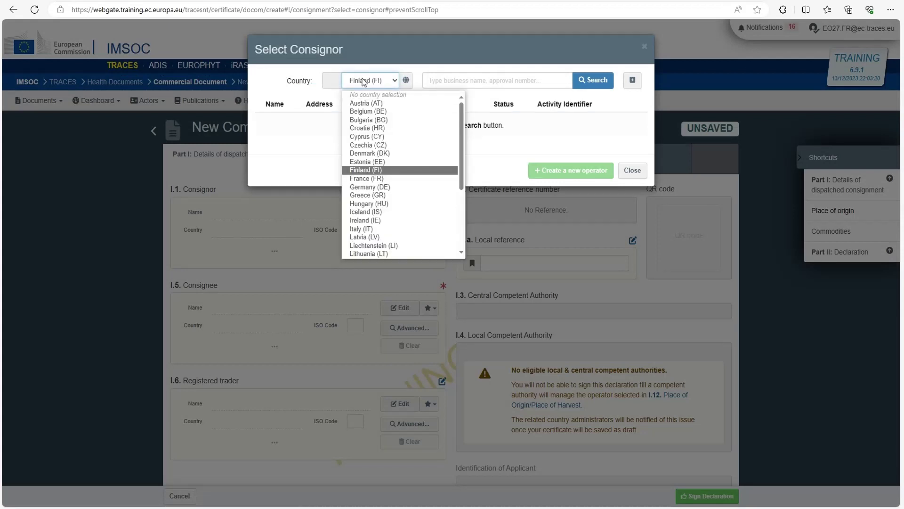
key("Return")
left_click(485, 77)
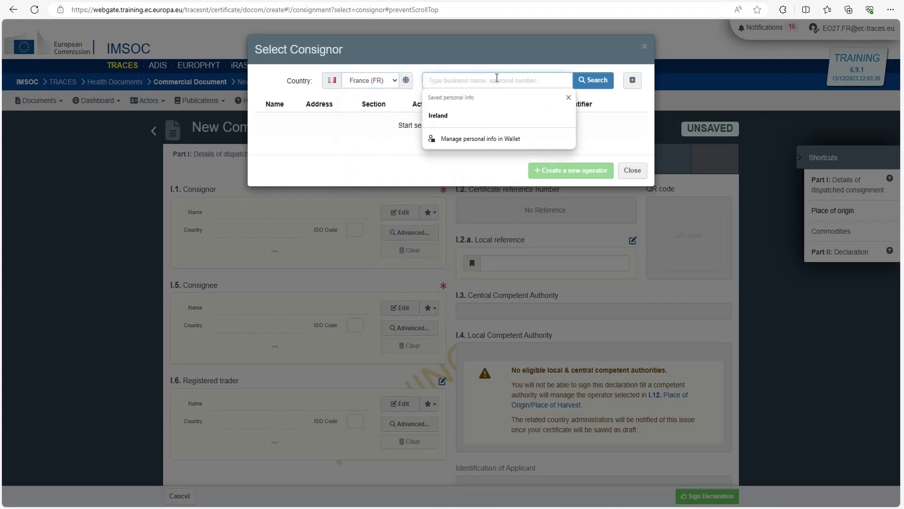
type("LMS")
key("Return")
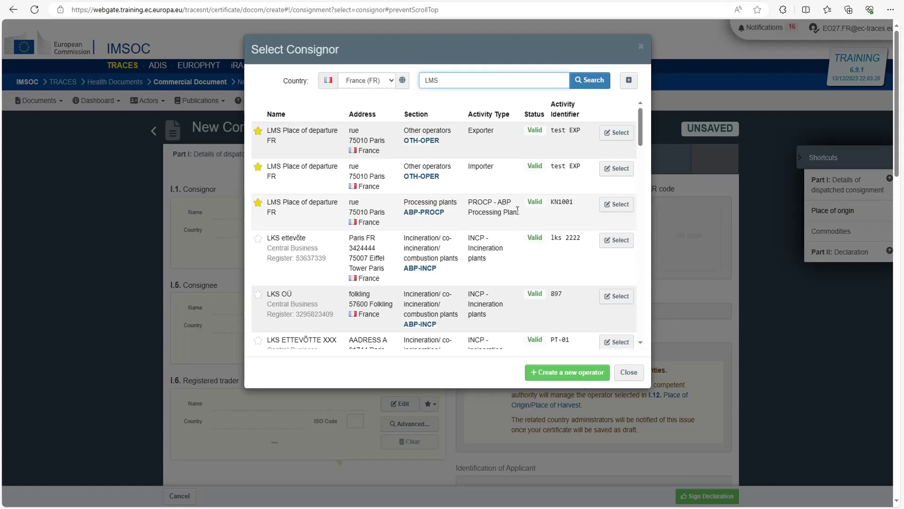
left_click(614, 204)
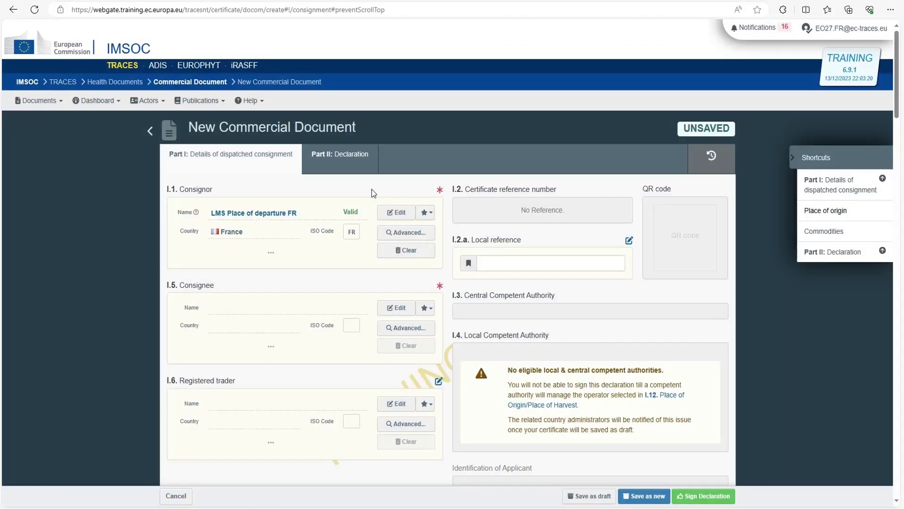
left_click(271, 254)
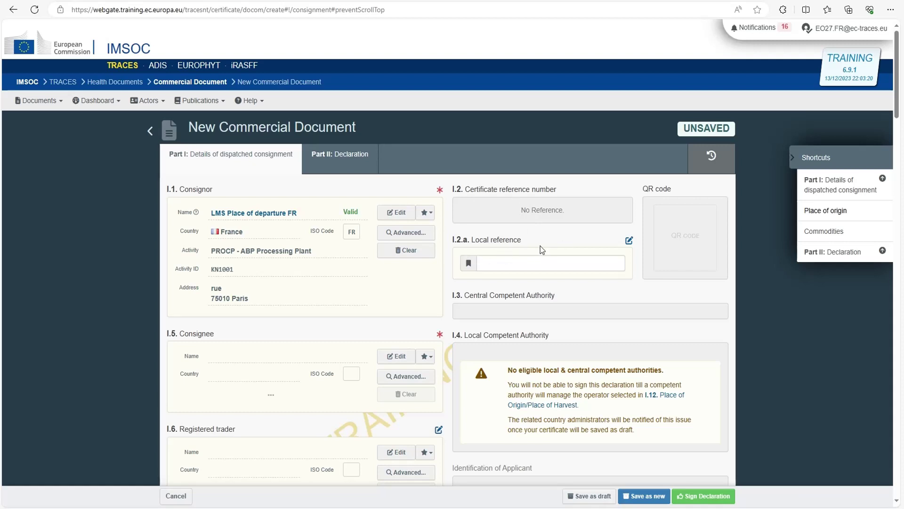
- Enter TEST as the local reference in box I.2.a
scroll(540, 246, "down", 2)
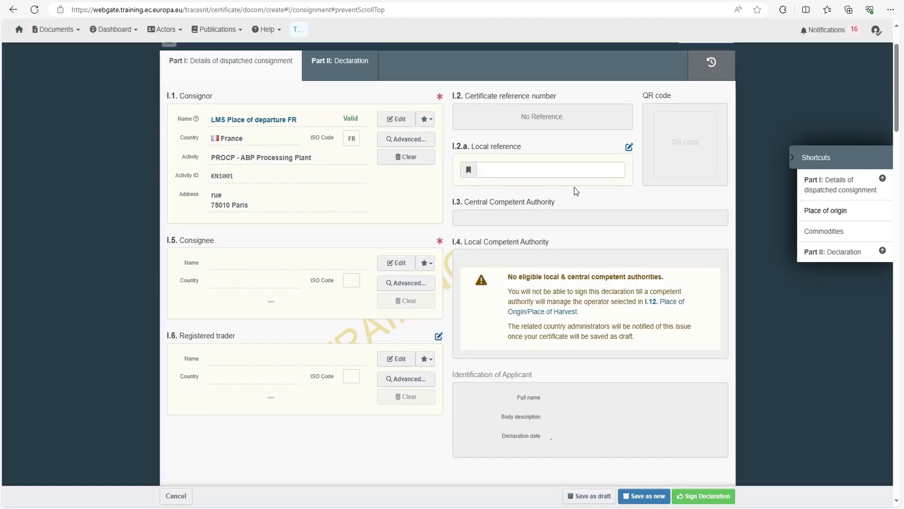
left_click(529, 169)
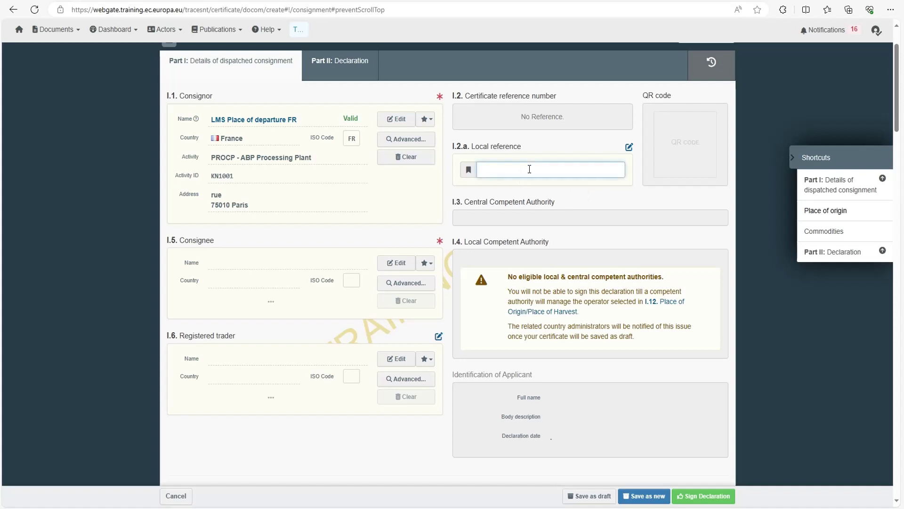
type("TEST")
scroll(456, 254, "up", 2)
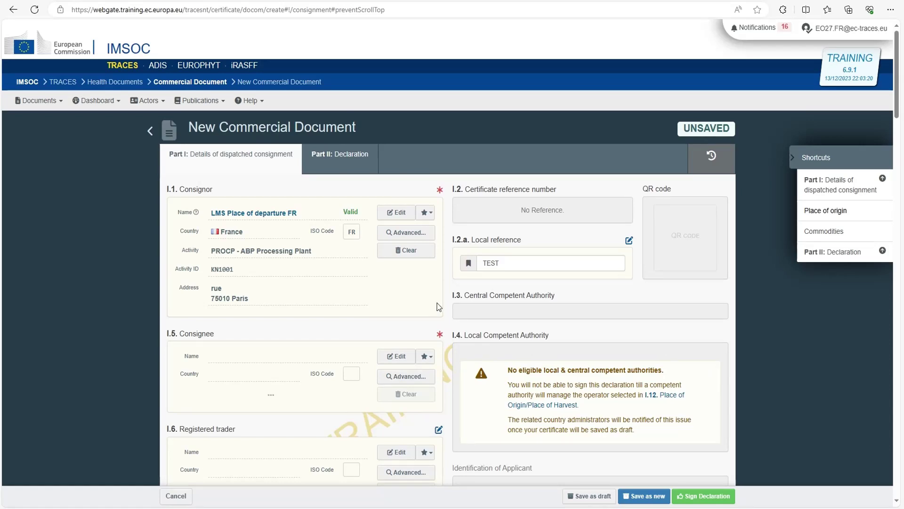
scroll(438, 307, "down", 8)
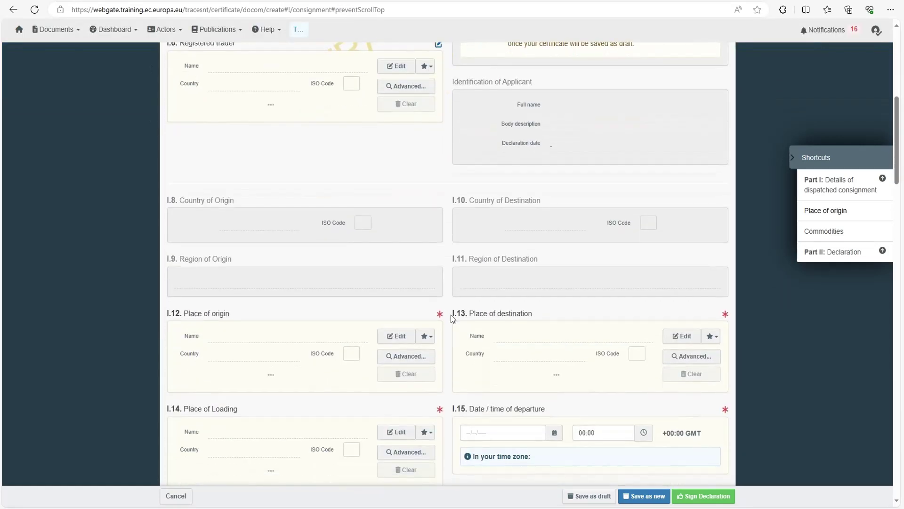
scroll(462, 323, "up", 10)
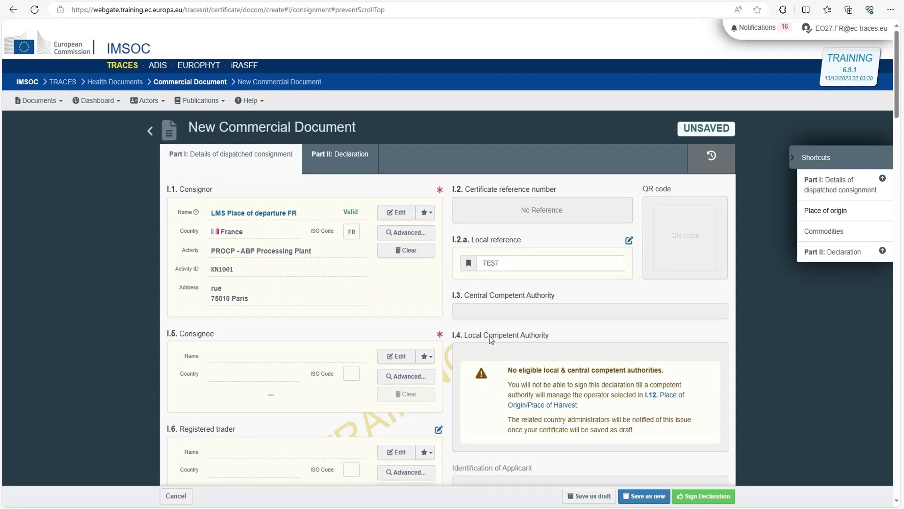
scroll(456, 338, "down", 1)
scroll(456, 337, "down", 2)
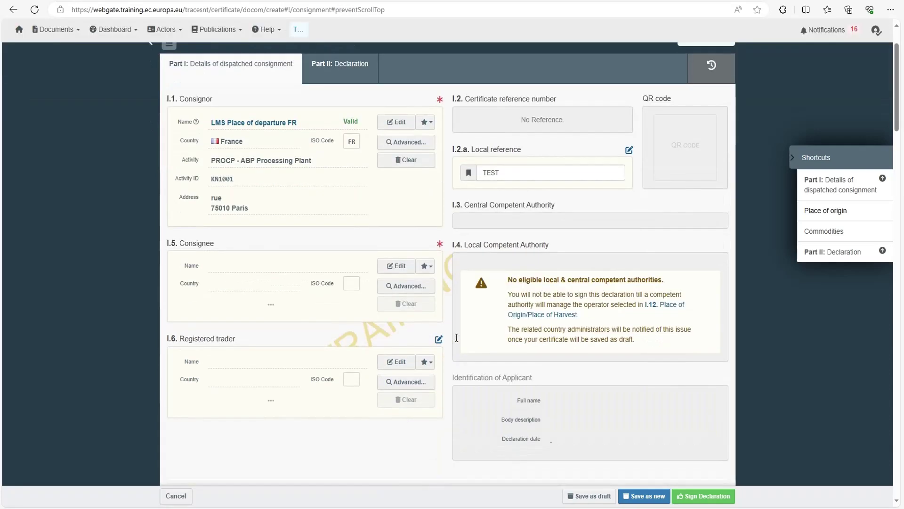
scroll(456, 338, "up", 2)
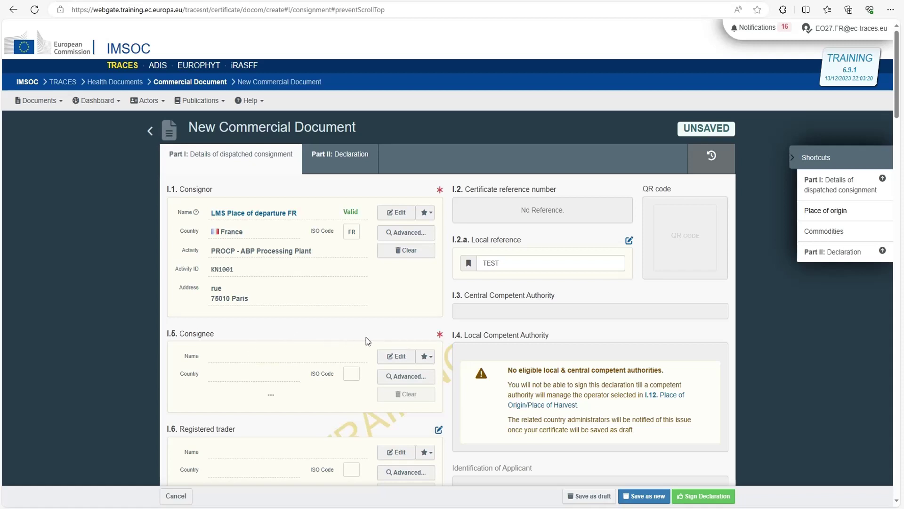
- Run an advanced search for the I.5 consignee in Germany with the activity type PROCP - ABP Processing Plant
left_click(402, 378)
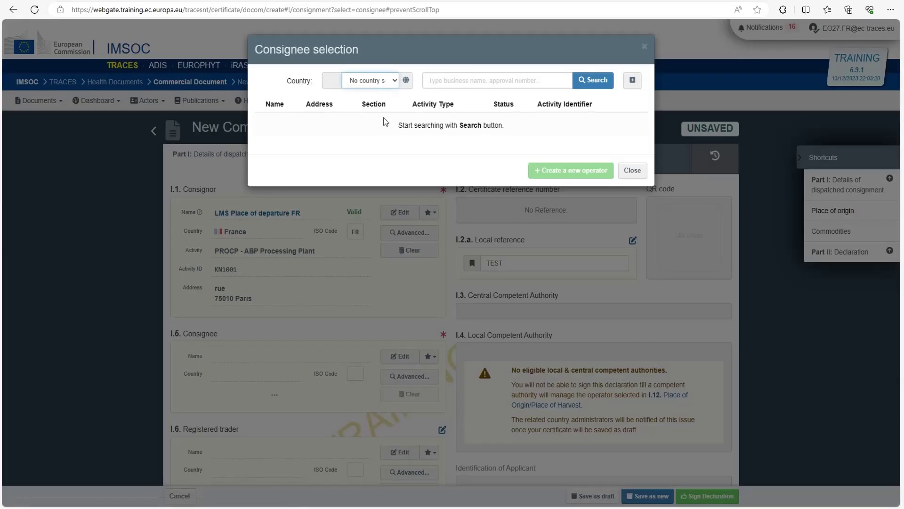
left_click(386, 83)
type("ger")
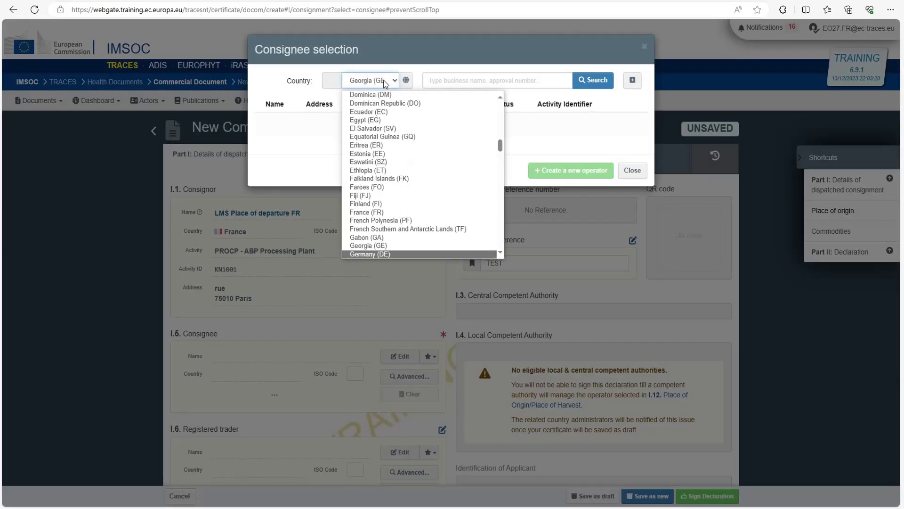
key("Return")
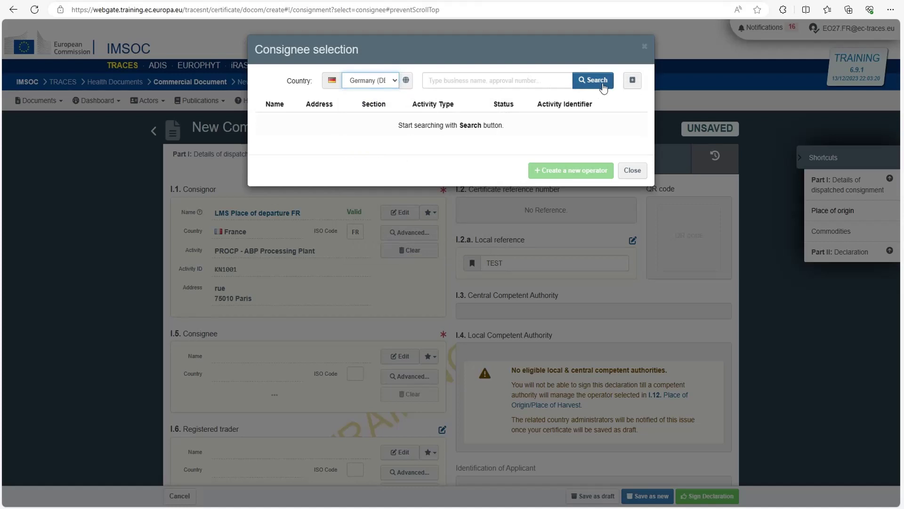
left_click(633, 81)
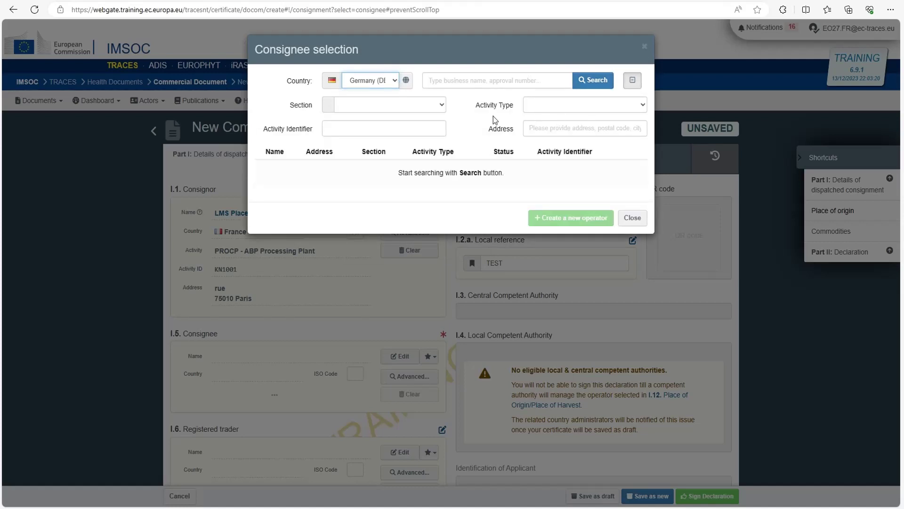
left_click(547, 105)
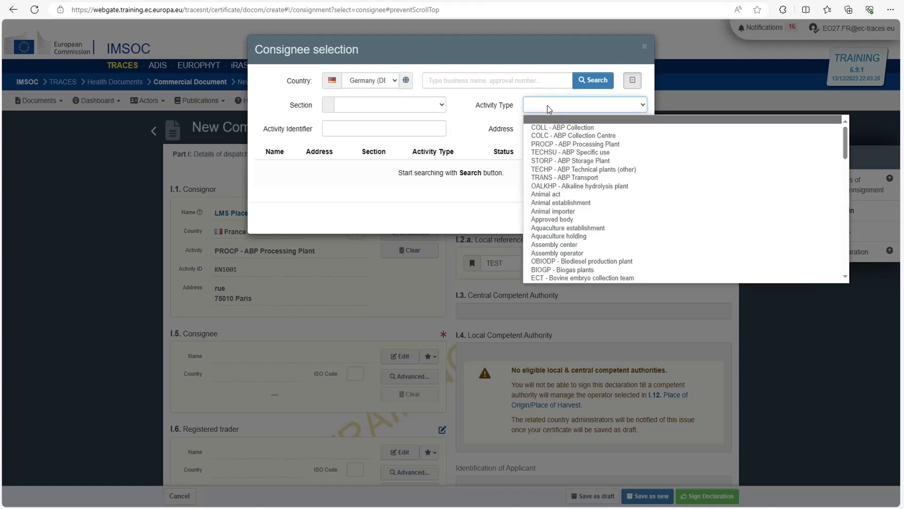
left_click(617, 143)
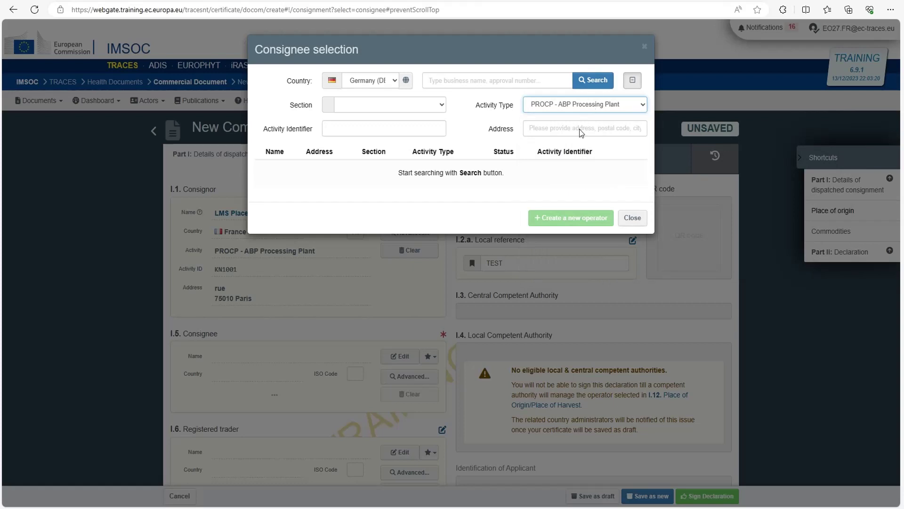
left_click(593, 80)
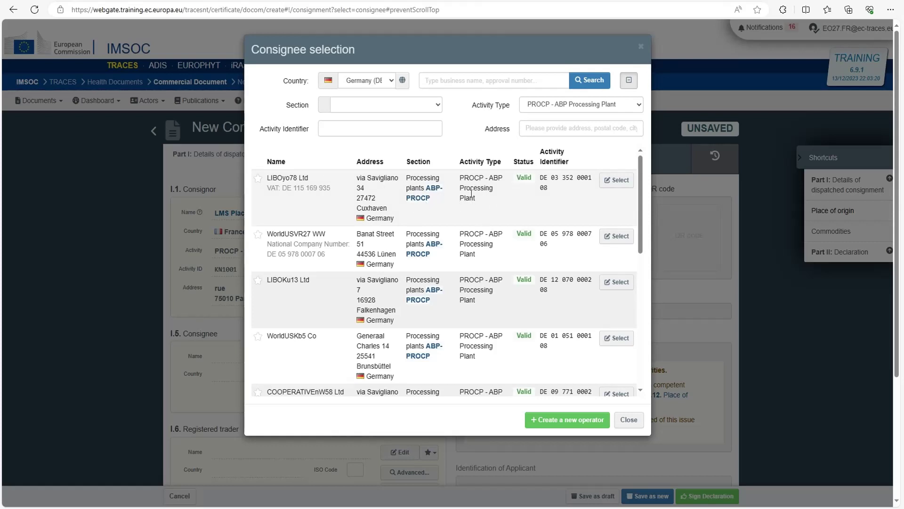
- Select LIBOyo78 Ltd as the consignee and expand its activity and address details
left_click(617, 181)
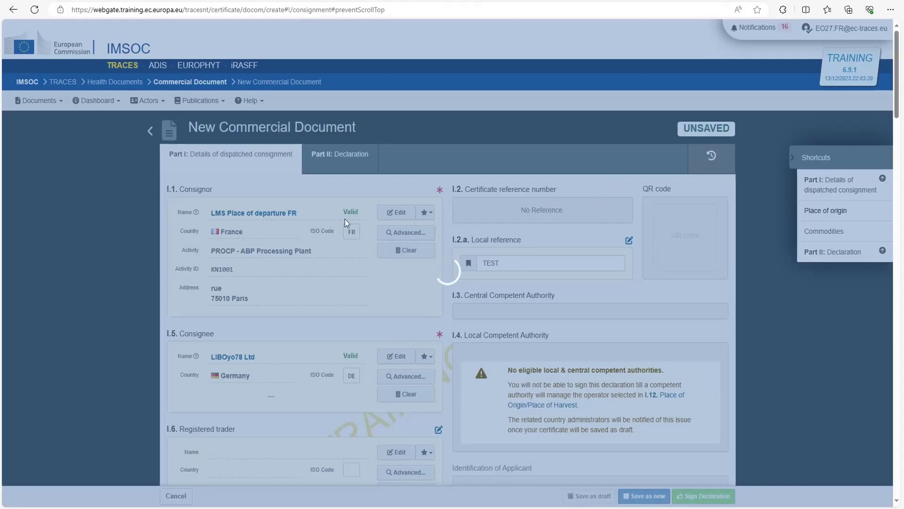
scroll(317, 279, "down", 2)
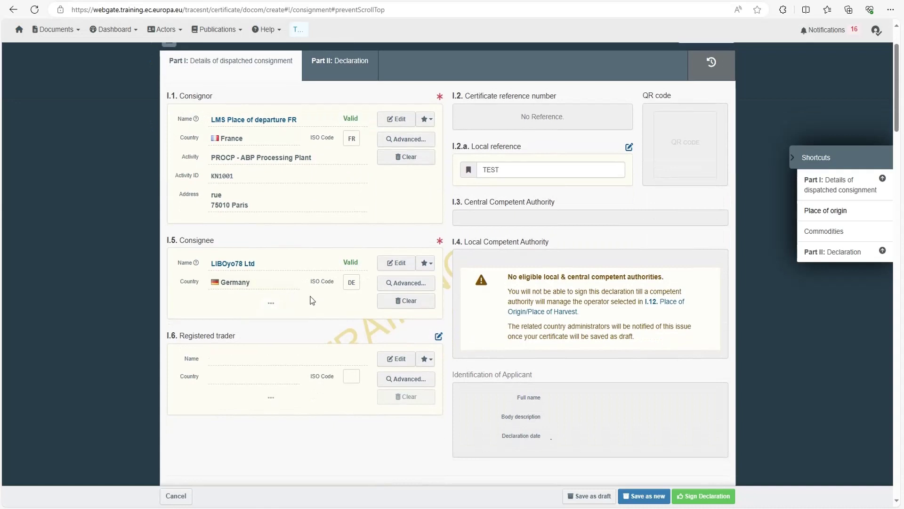
left_click(271, 306)
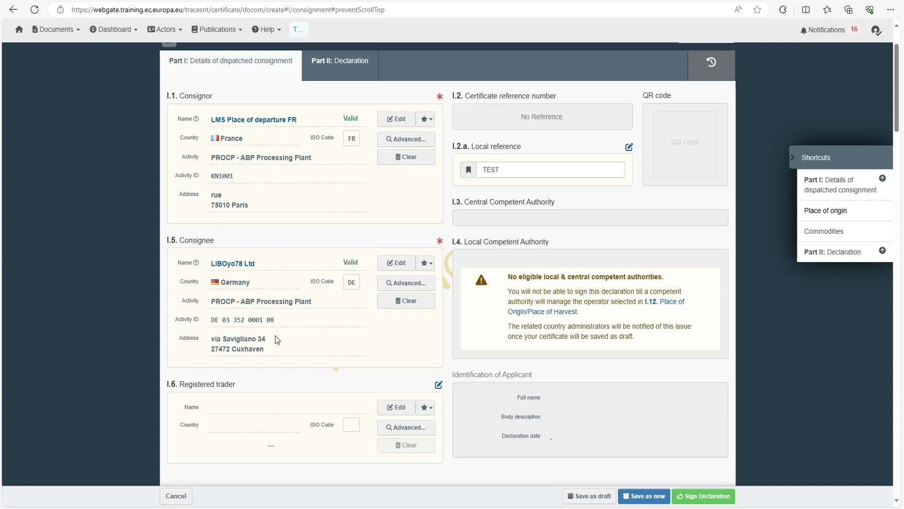
scroll(427, 315, "up", 2)
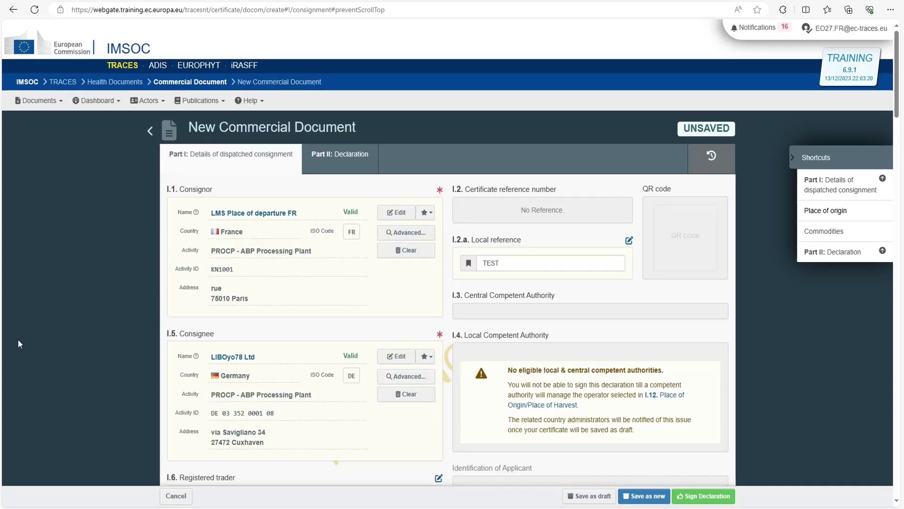
- Run an advanced search for the I.12 place of origin in France with the business name LMS
scroll(347, 388, "down", 5)
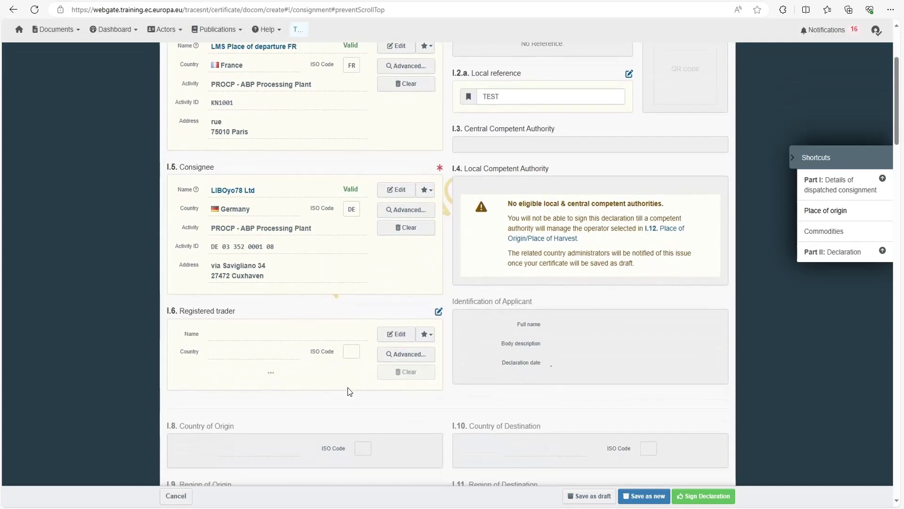
scroll(347, 387, "down", 2)
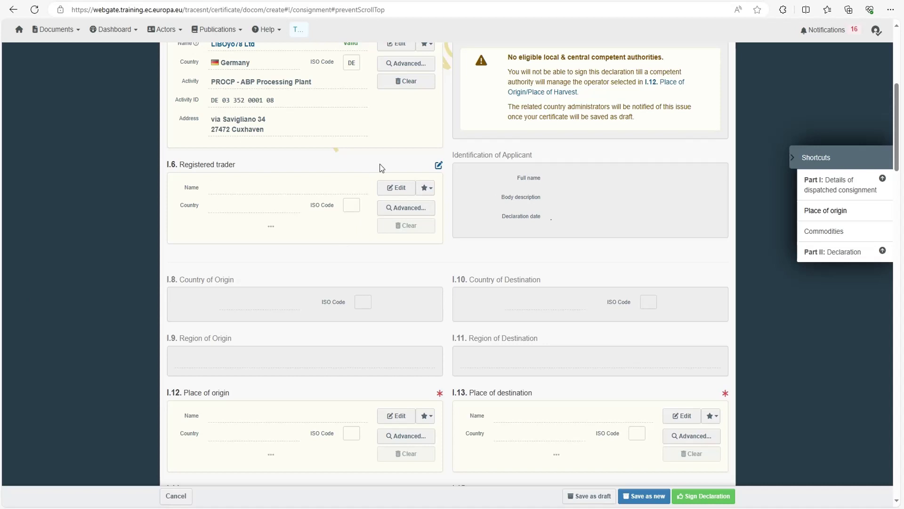
scroll(514, 182, "down", 3)
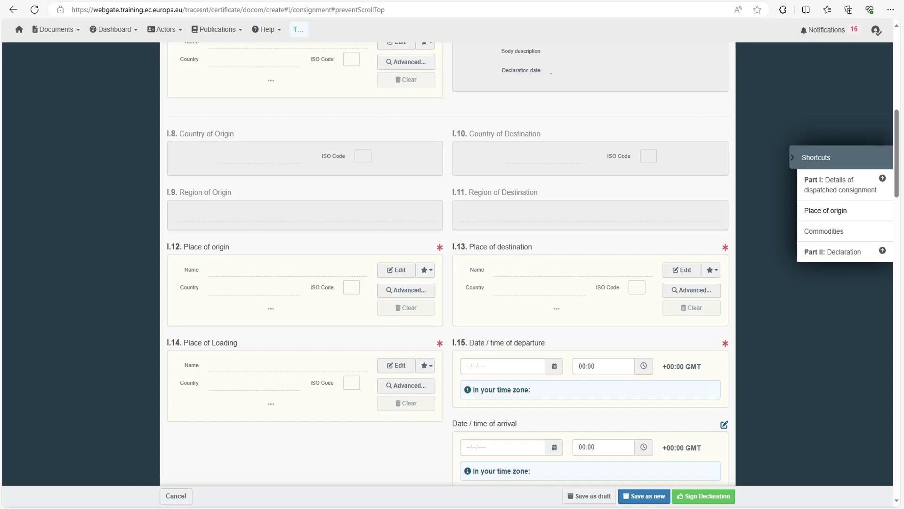
left_click(396, 295)
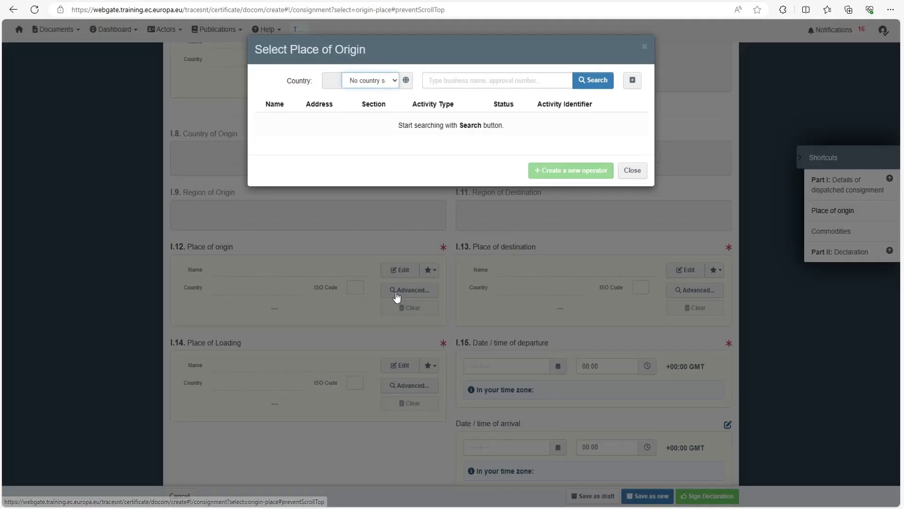
left_click(377, 88)
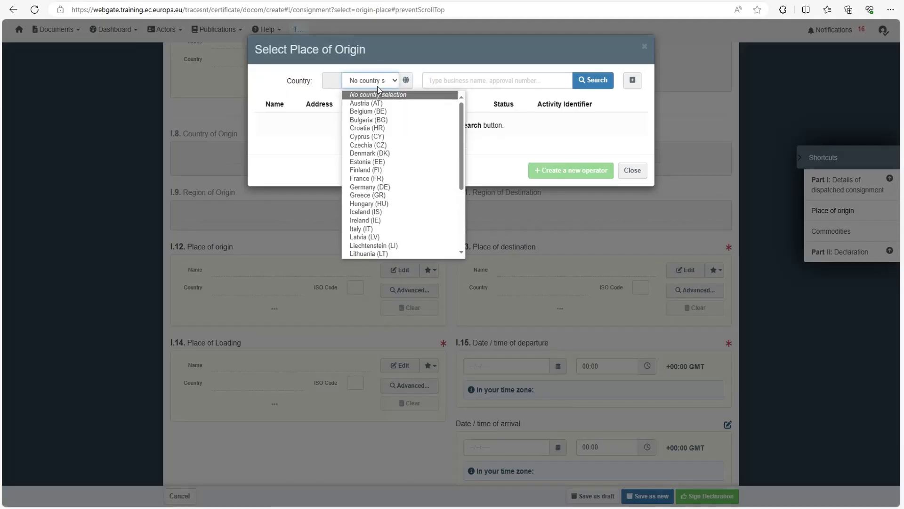
type("fr")
key("Return")
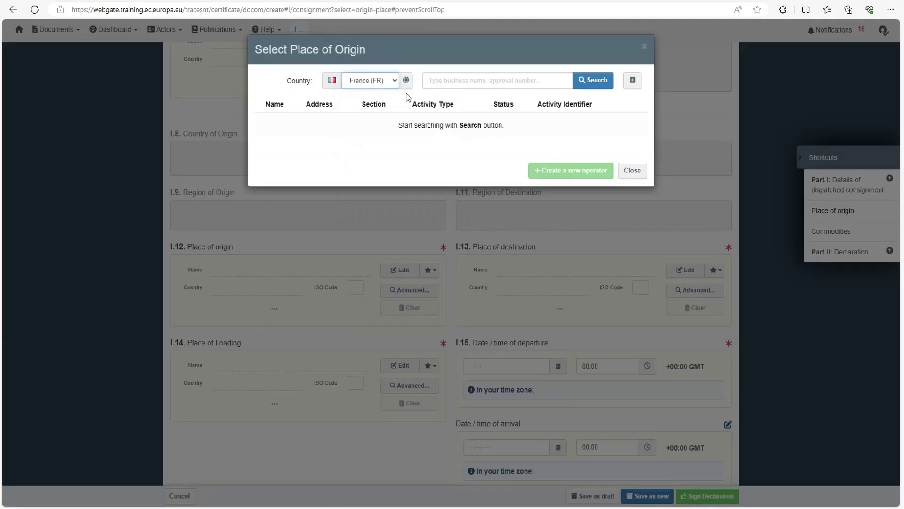
left_click(487, 81)
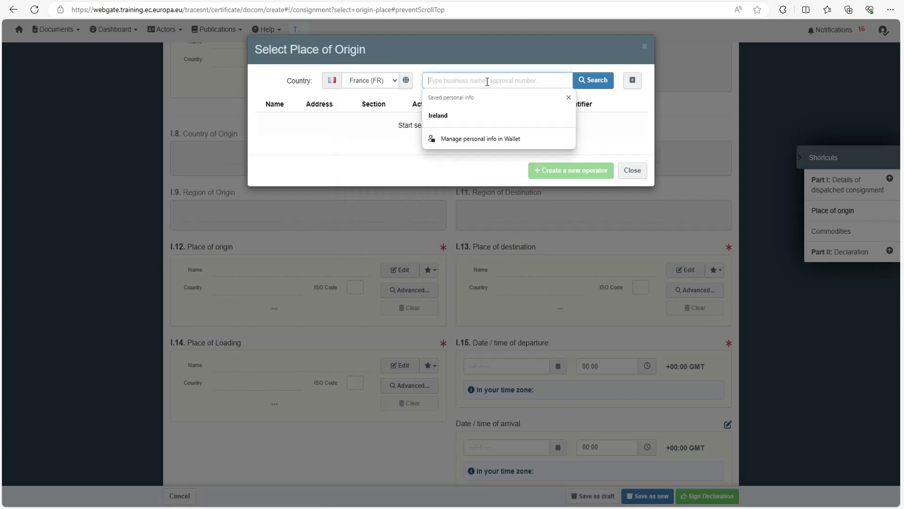
type("LMS")
key("Return")
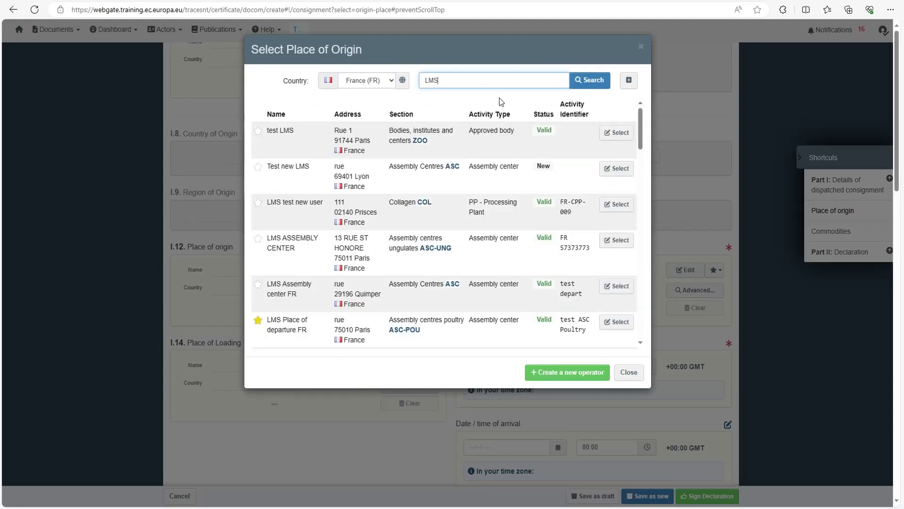
- Select LMS Place of departure FR with the PROCP - ABP Processing Plant activity as the place of origin
scroll(389, 226, "down", 1)
scroll(389, 226, "down", 3)
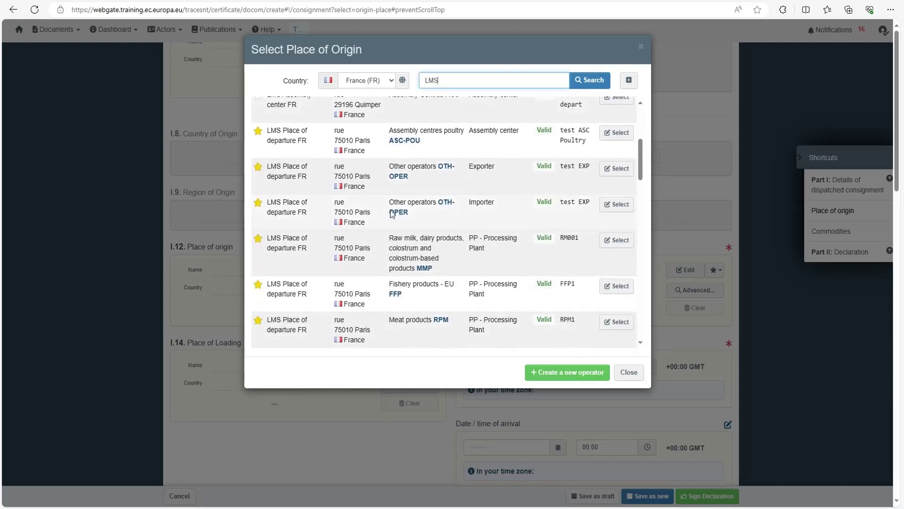
scroll(438, 198, "down", 2)
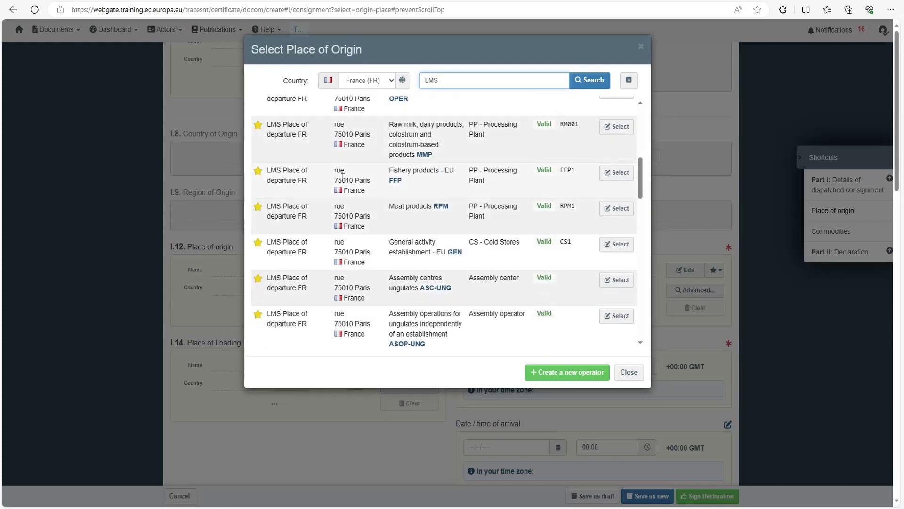
scroll(450, 218, "down", 2)
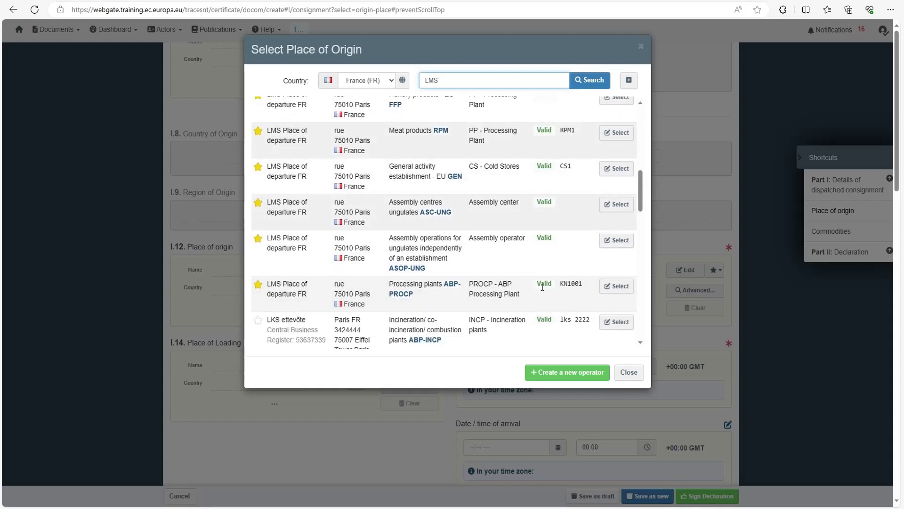
scroll(542, 287, "up", 3)
scroll(542, 282, "down", 3)
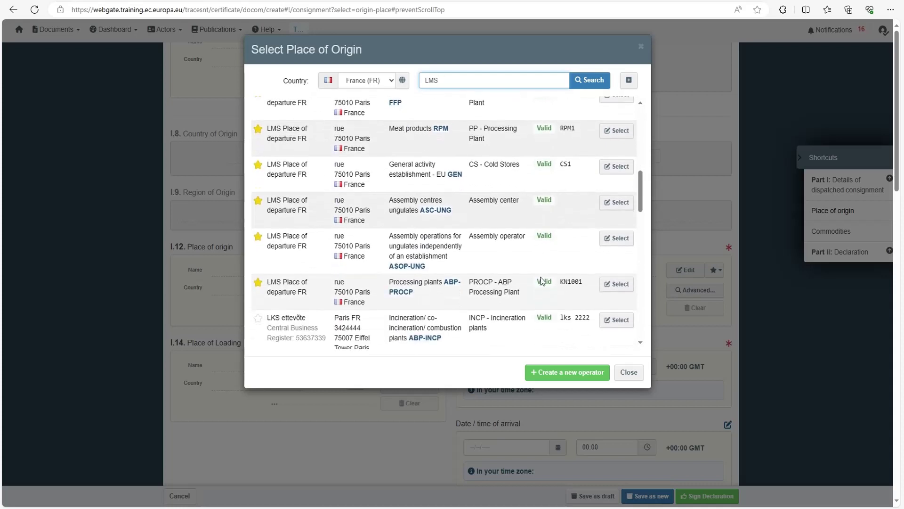
scroll(542, 282, "down", 1)
left_click(617, 249)
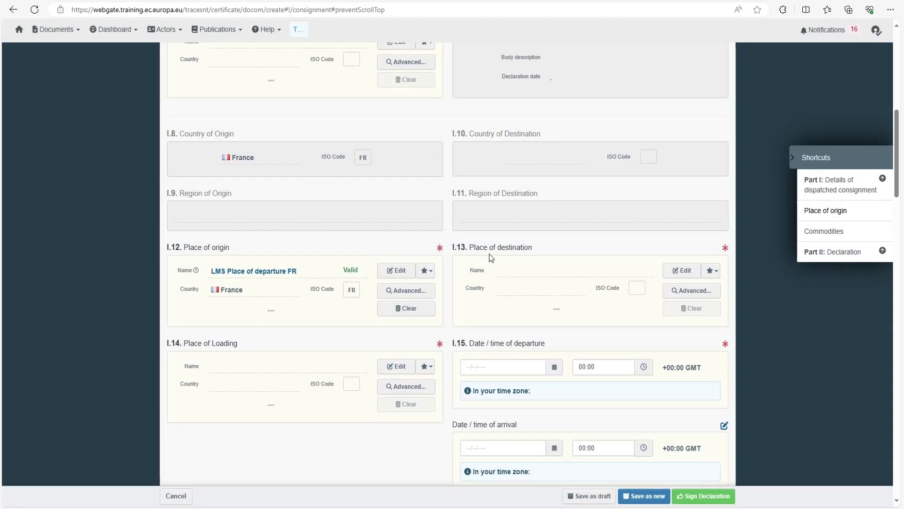
- Run an advanced search for the I.13 place of destination in Germany with the activity type PROCP - ABP Processing Plant
left_click(691, 290)
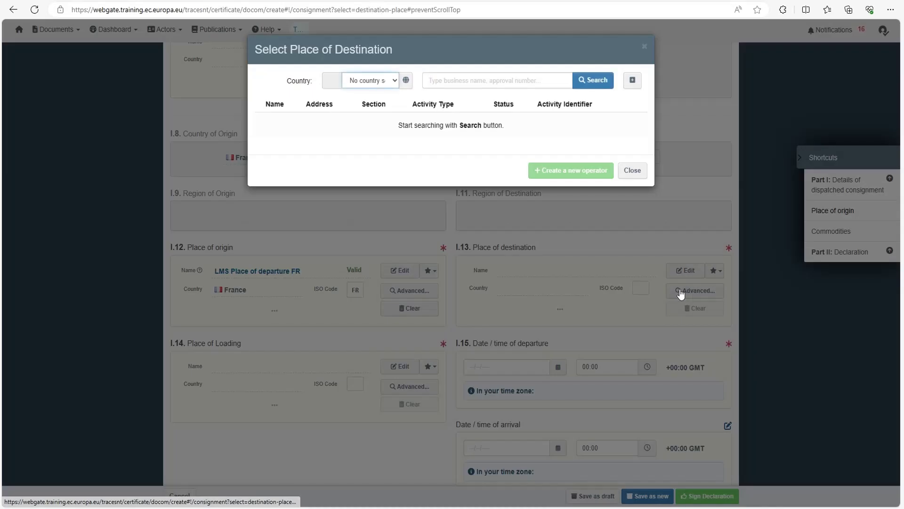
left_click(392, 81)
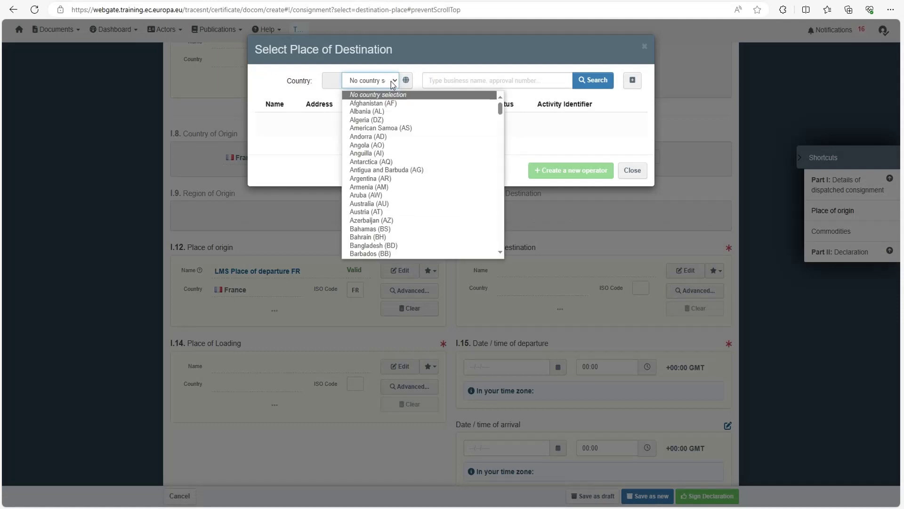
type("ger")
key("Return")
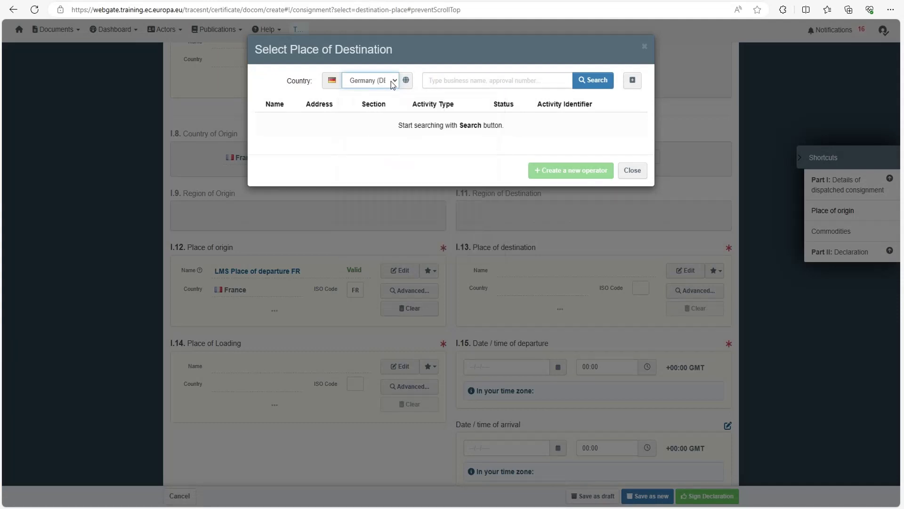
left_click(464, 81)
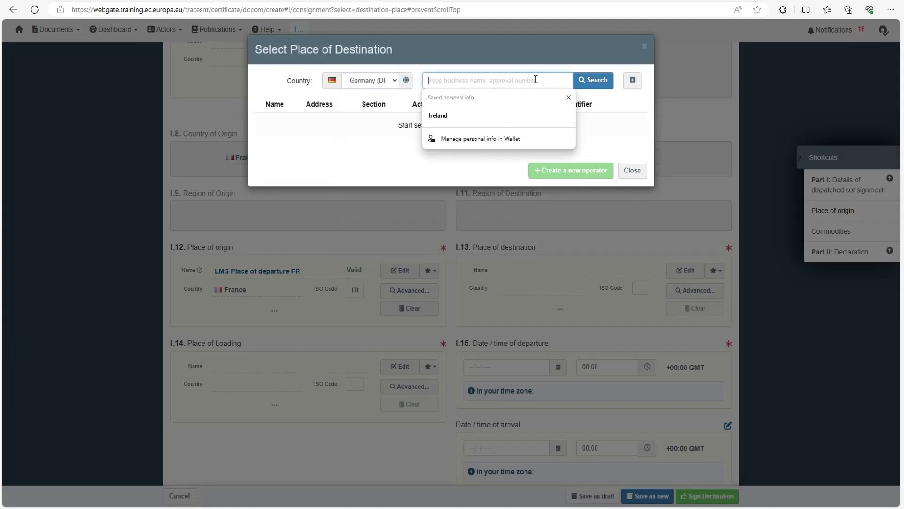
left_click(632, 80)
left_click(622, 104)
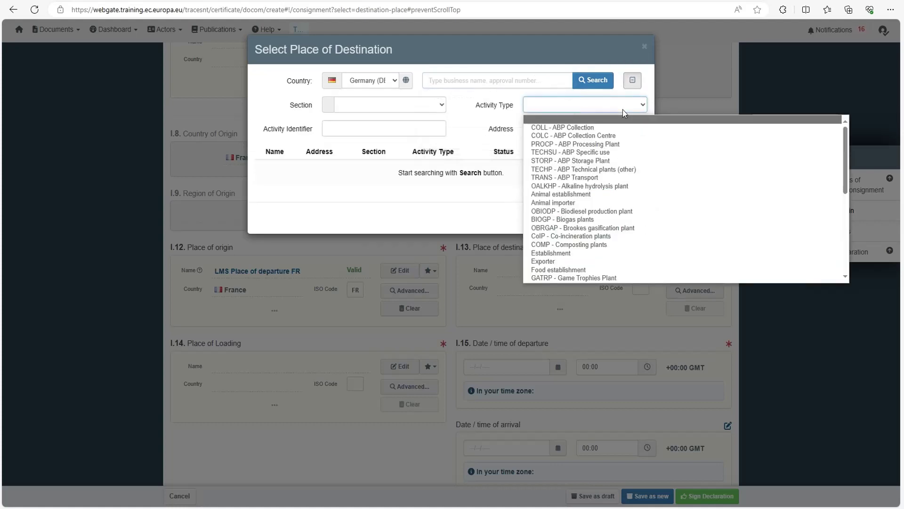
left_click(604, 143)
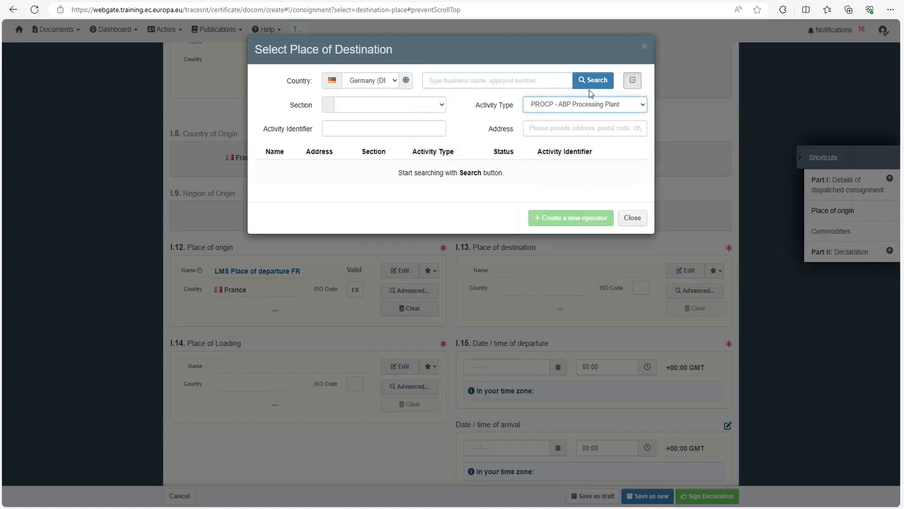
left_click(589, 83)
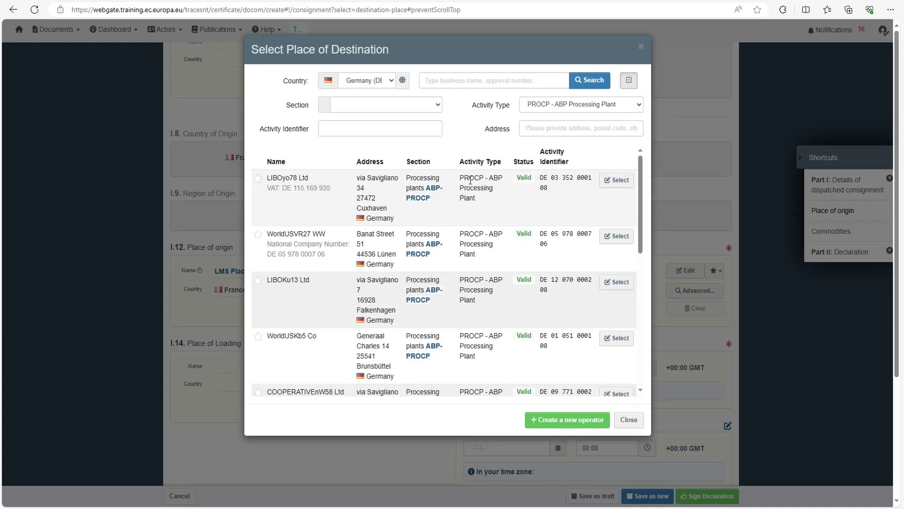
- Select LIBOyo78 Ltd with the PROCP - ABP Processing Plant activity as the I.13 place of destination
left_click(613, 182)
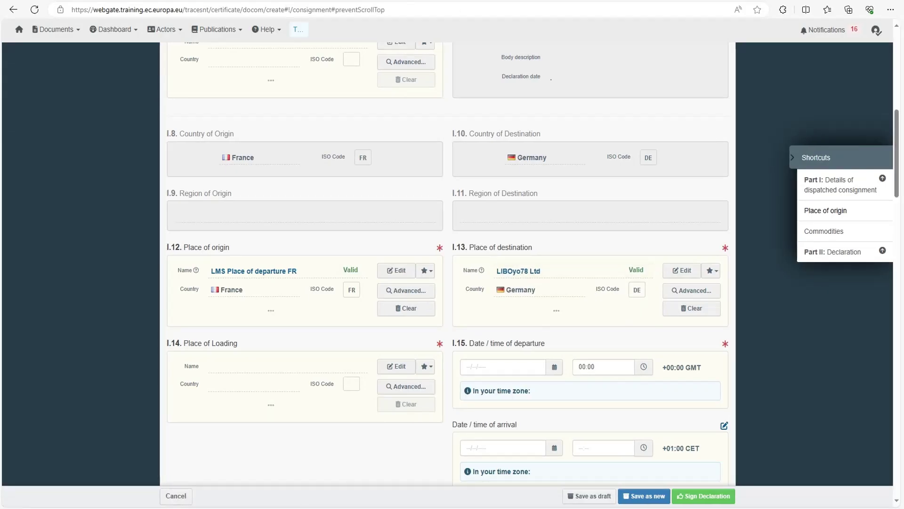
scroll(240, 231, "up", 2)
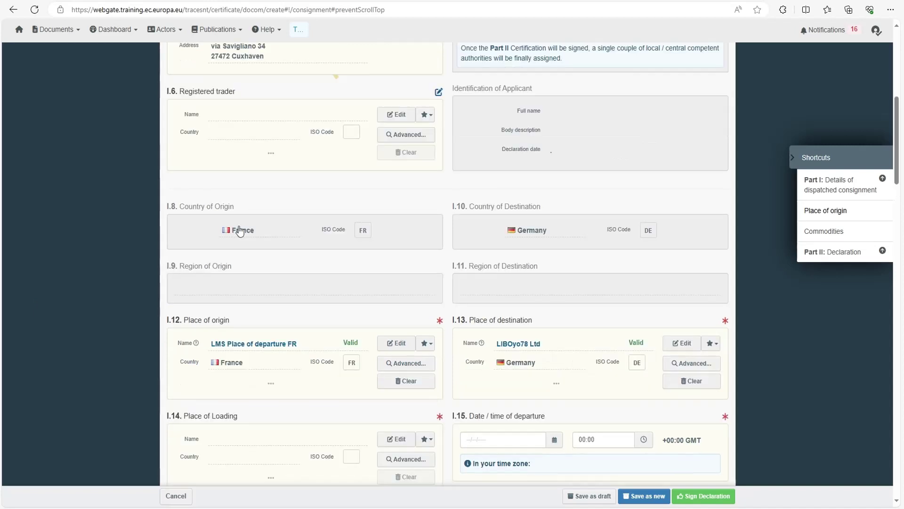
scroll(239, 230, "down", 2)
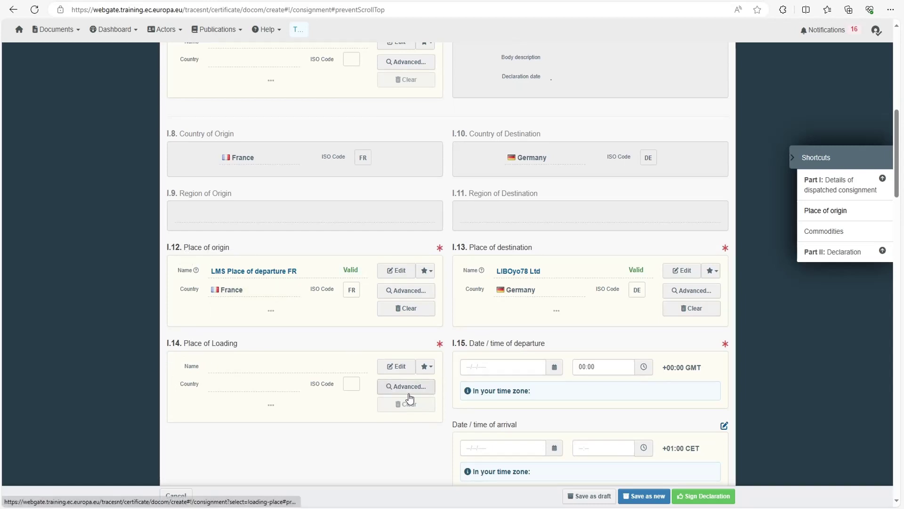
- Search France for LMS and select LMS Place of departure FR with the PROCP - ABP Processing Plant activity as the I.14 place of loading
left_click(402, 387)
left_click(374, 80)
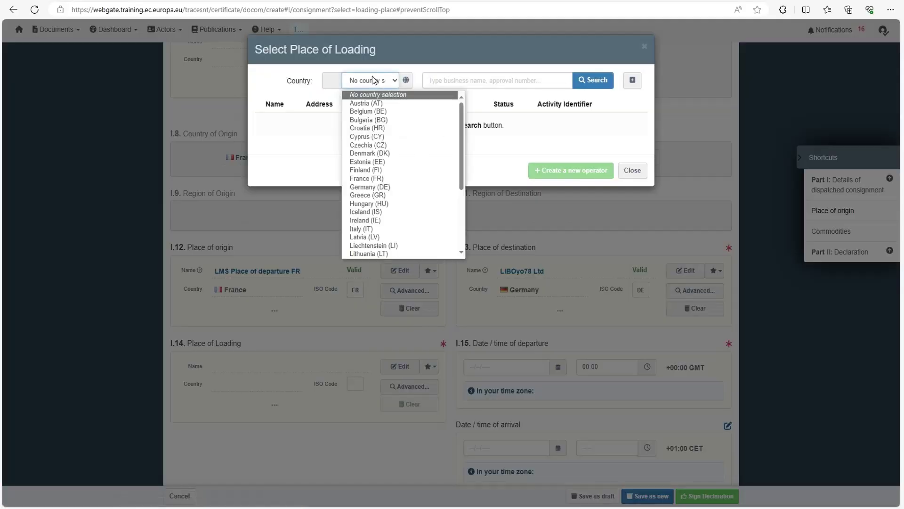
type("fr")
key("Return")
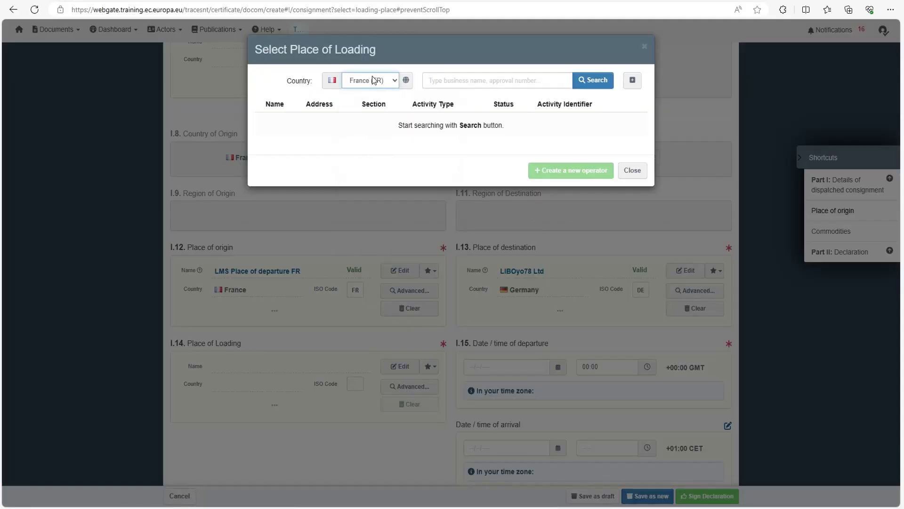
left_click(582, 81)
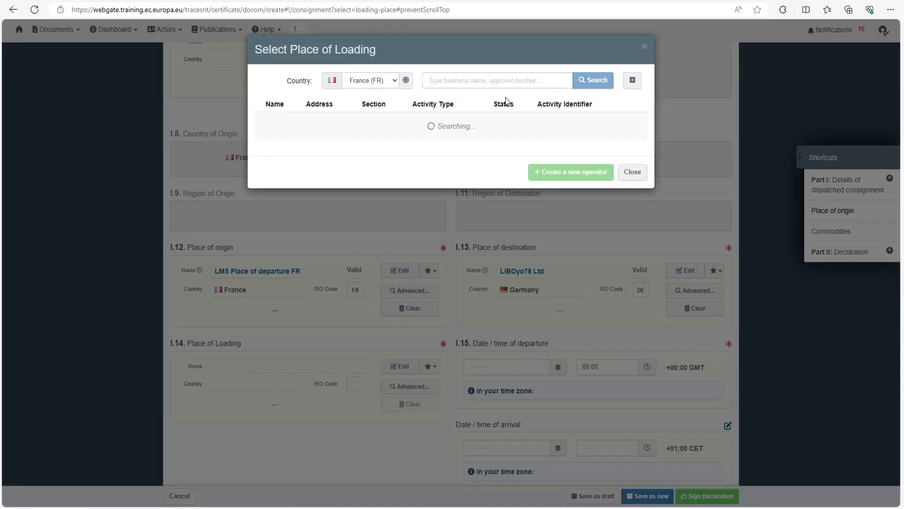
left_click(500, 80)
type("LMS")
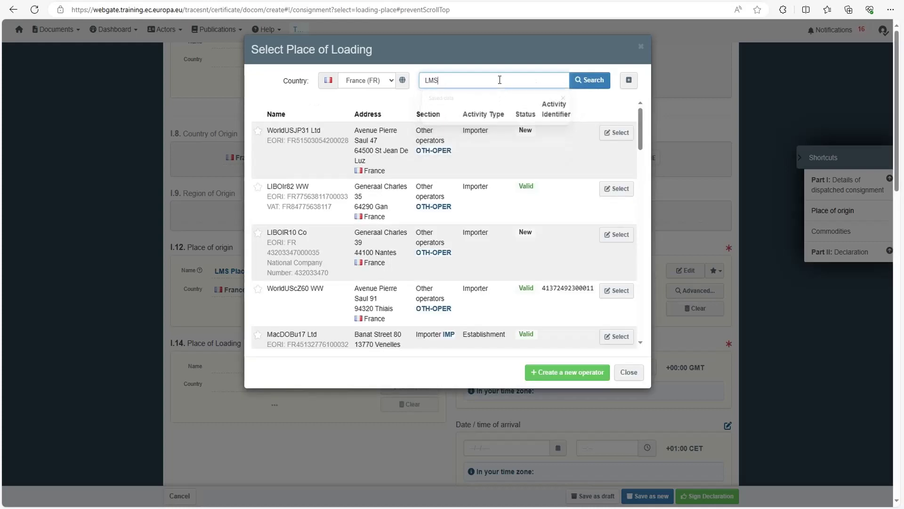
key("Return")
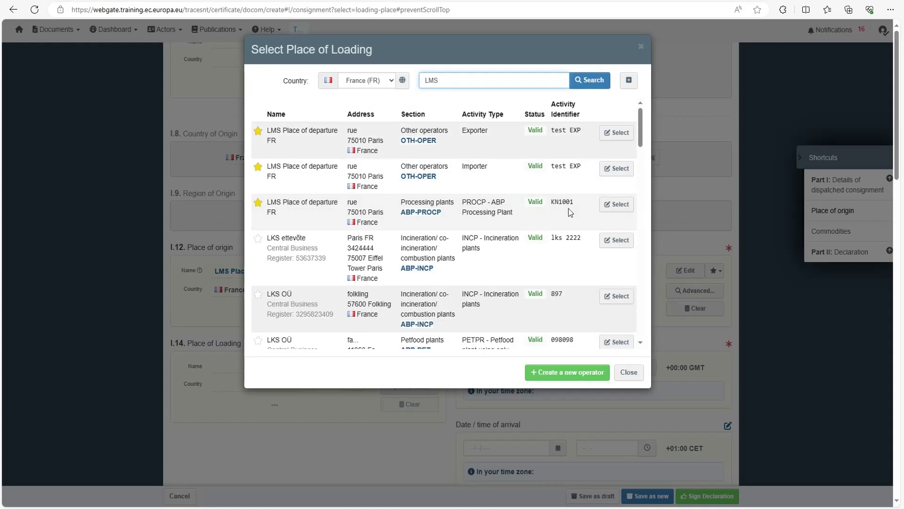
left_click(621, 208)
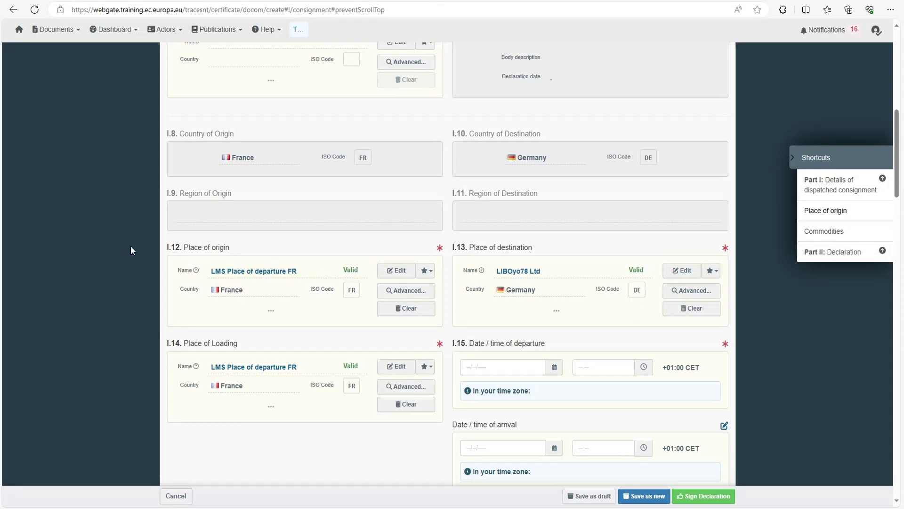
- Pick 22/12/2023 as the I.15 departure date and try filling in the current time
scroll(131, 245, "down", 2)
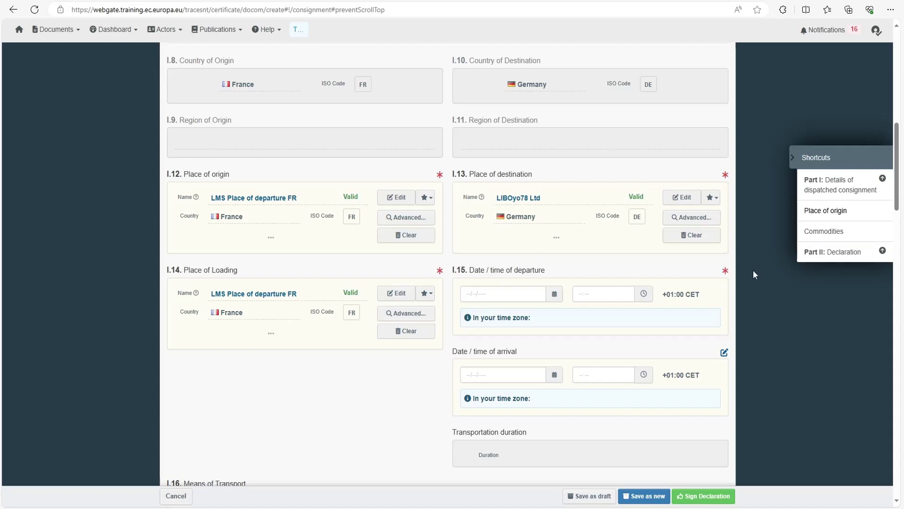
left_click(516, 294)
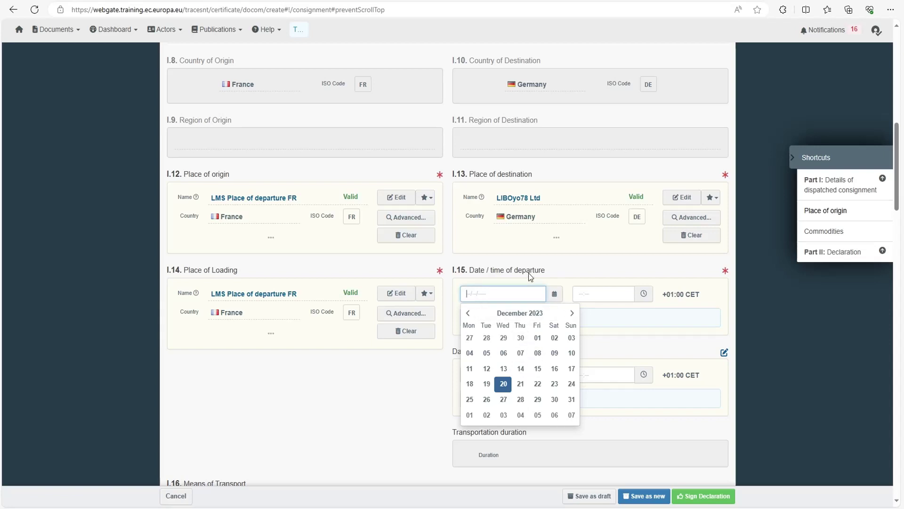
left_click(537, 385)
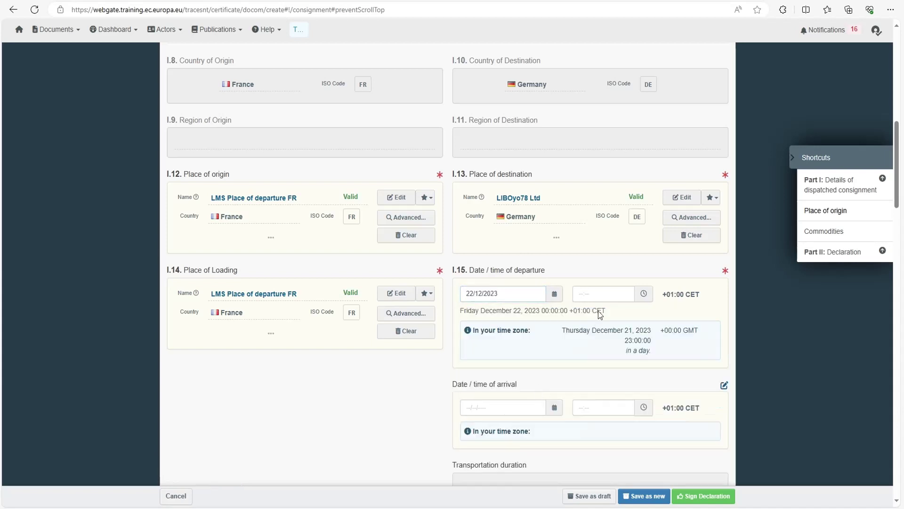
left_click(555, 295)
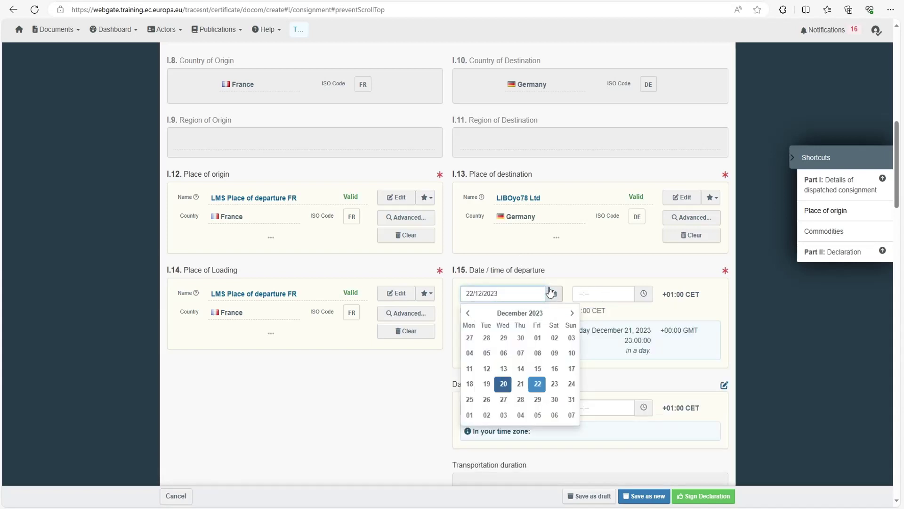
left_click(538, 384)
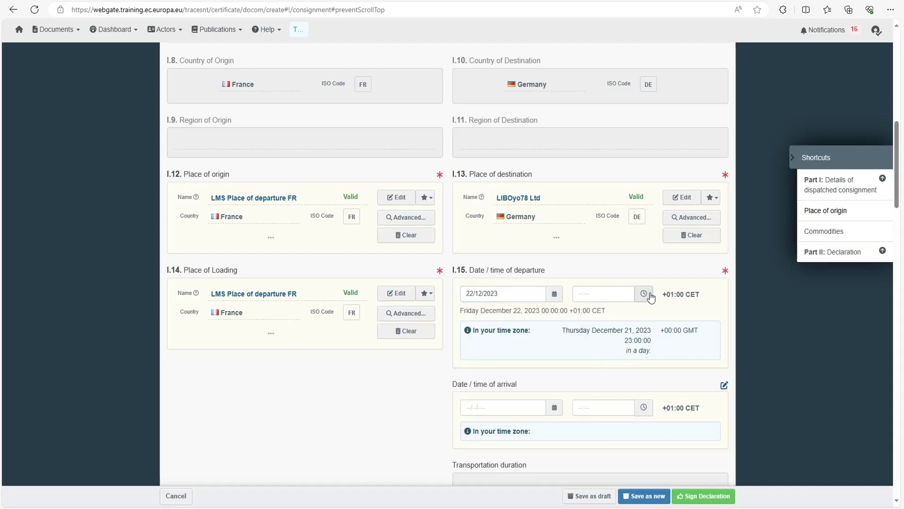
left_click(606, 292)
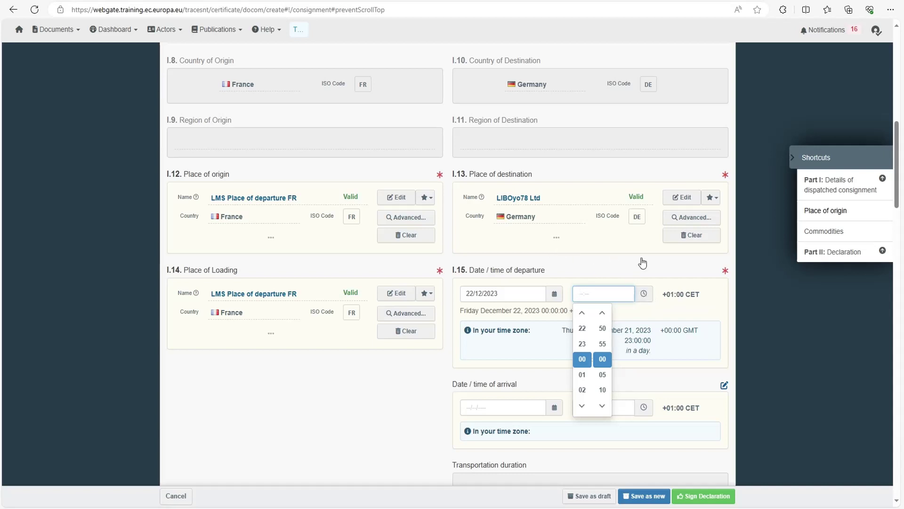
left_click(645, 294)
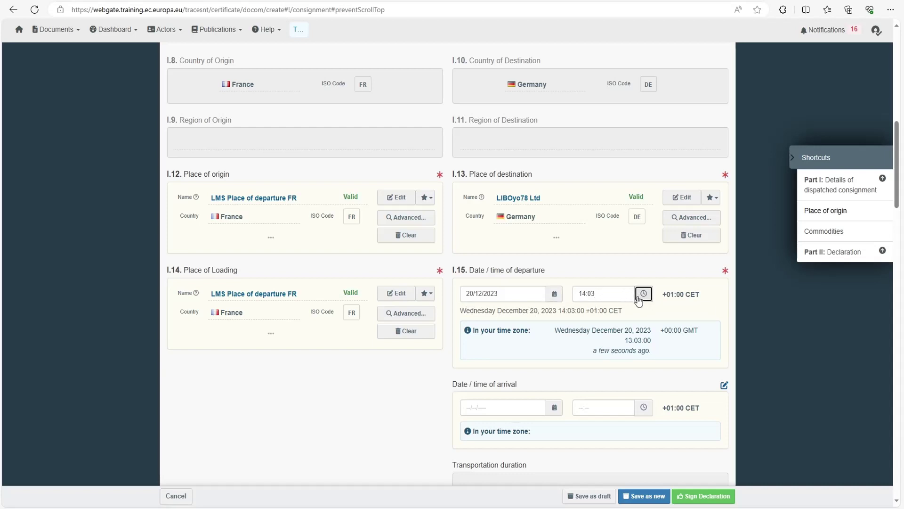
- Set the I.15 departure date to 22/12/2023 and the departure time to 14:00
left_click(554, 294)
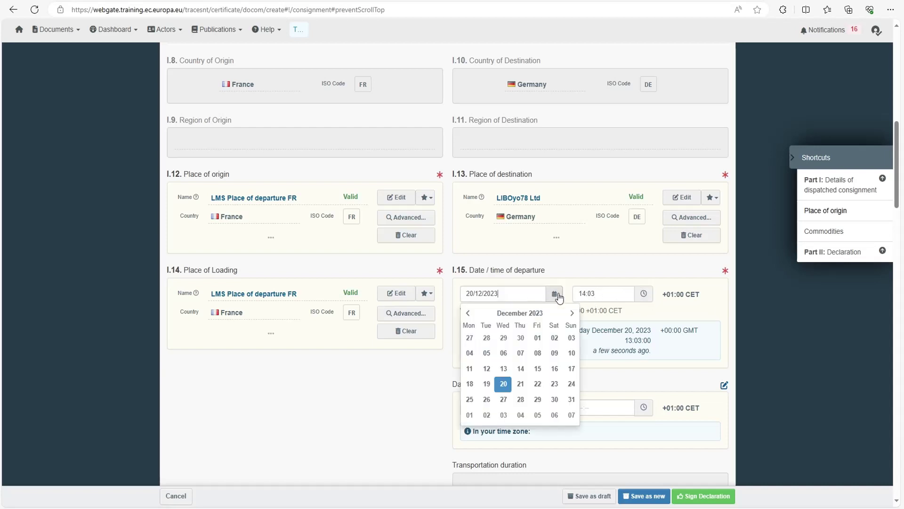
left_click(537, 384)
left_click(603, 293)
left_click_drag(602, 293, 570, 292)
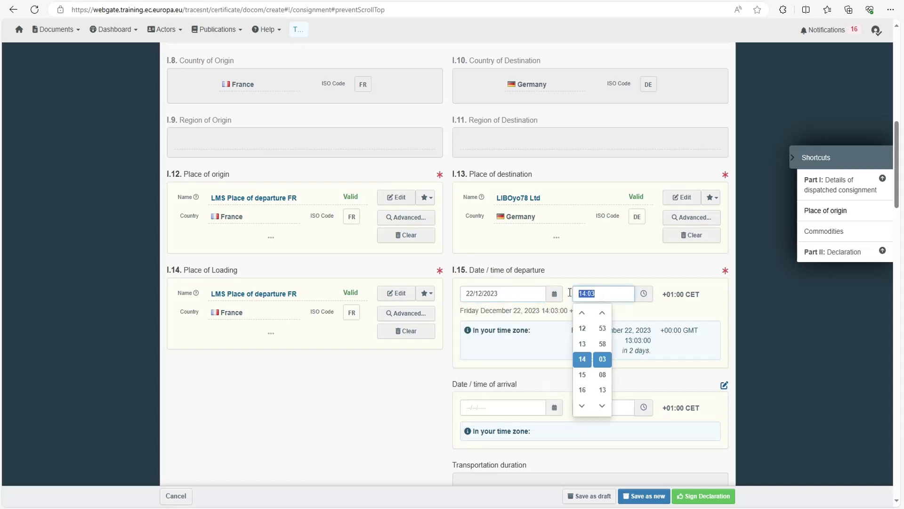
type("14:")
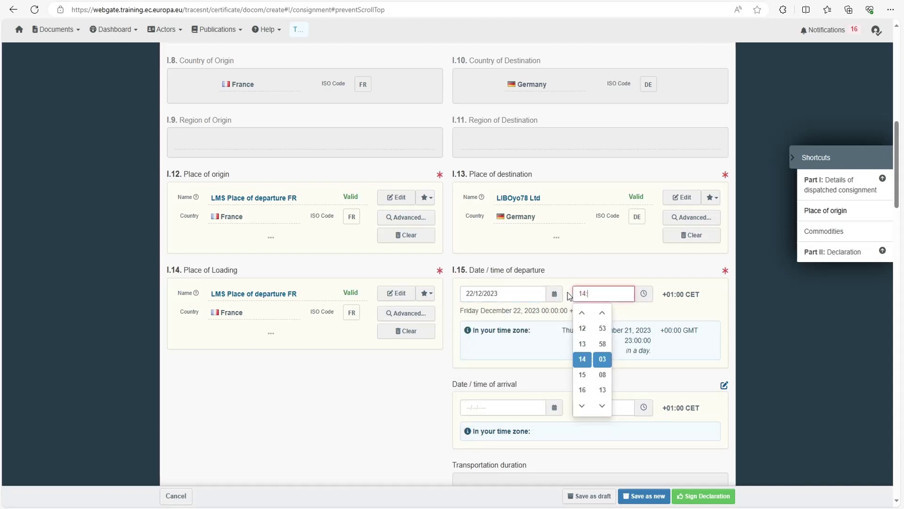
type("00")
scroll(584, 344, "down", 2)
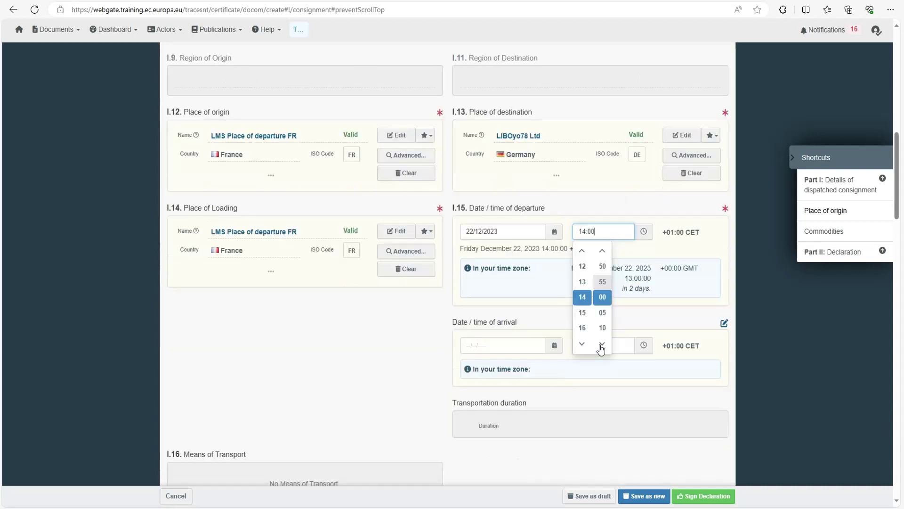
left_click(582, 333)
left_click(583, 333)
scroll(588, 335, "down", 5)
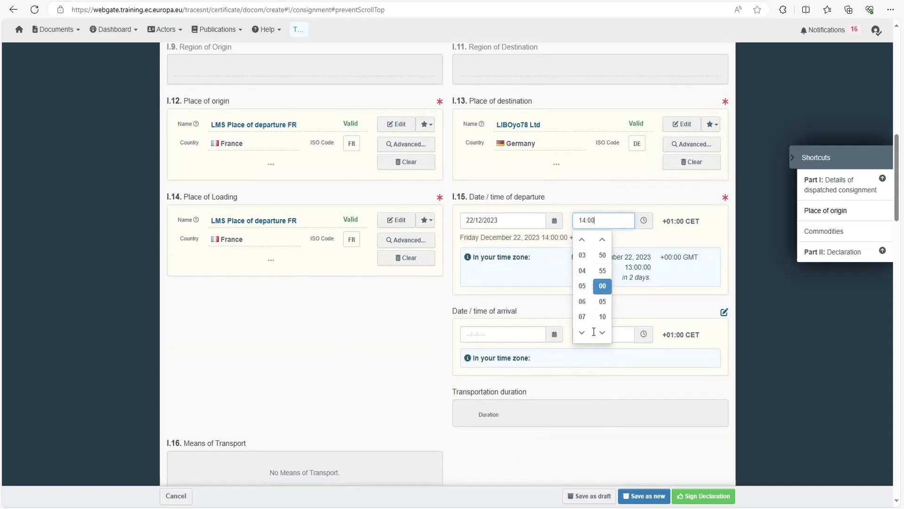
left_click(602, 333)
left_click(602, 332)
left_click(602, 333)
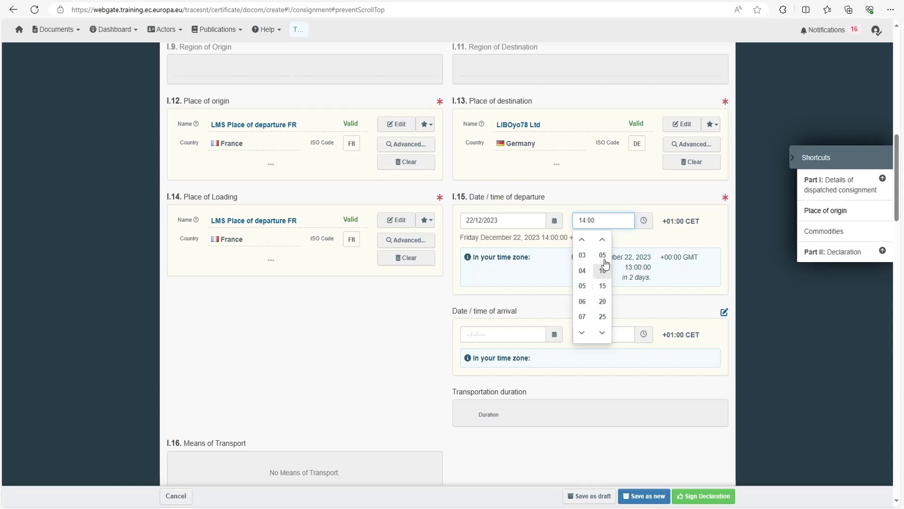
left_click(603, 201)
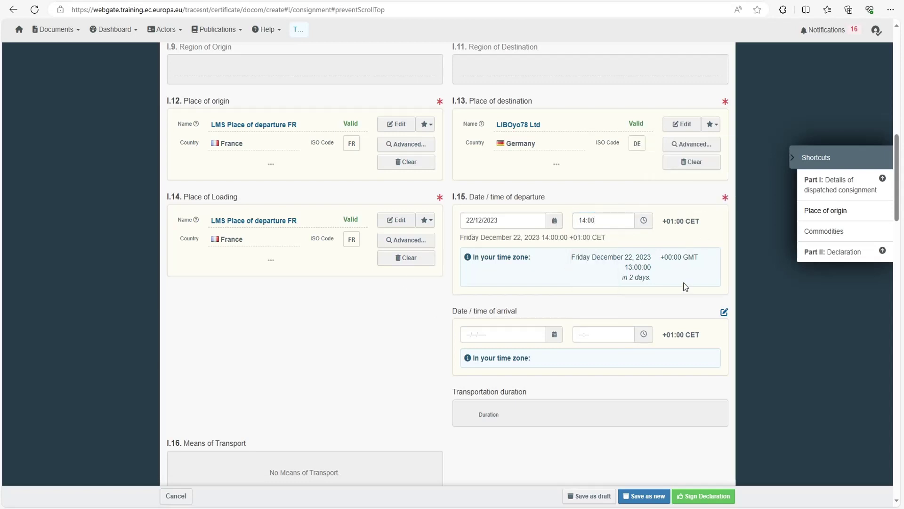
- Run an advanced search for transporters in France and select CharlesCN52 Co as the I.17 transporter
scroll(549, 273, "down", 2)
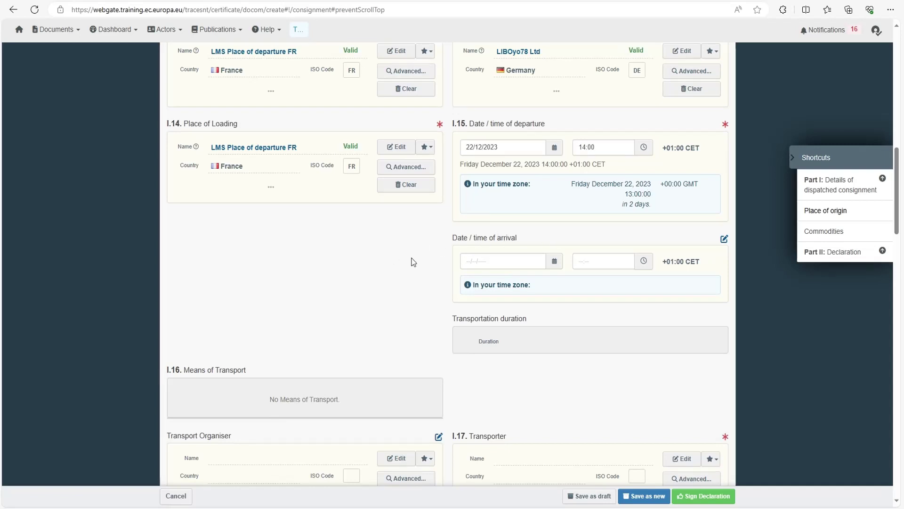
scroll(344, 292, "down", 2)
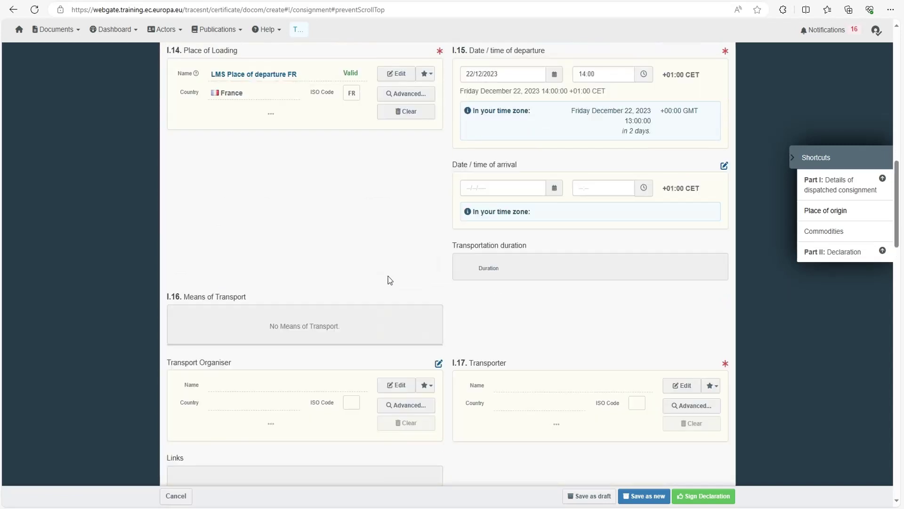
scroll(347, 273, "up", 2)
scroll(346, 273, "down", 2)
scroll(276, 297, "down", 2)
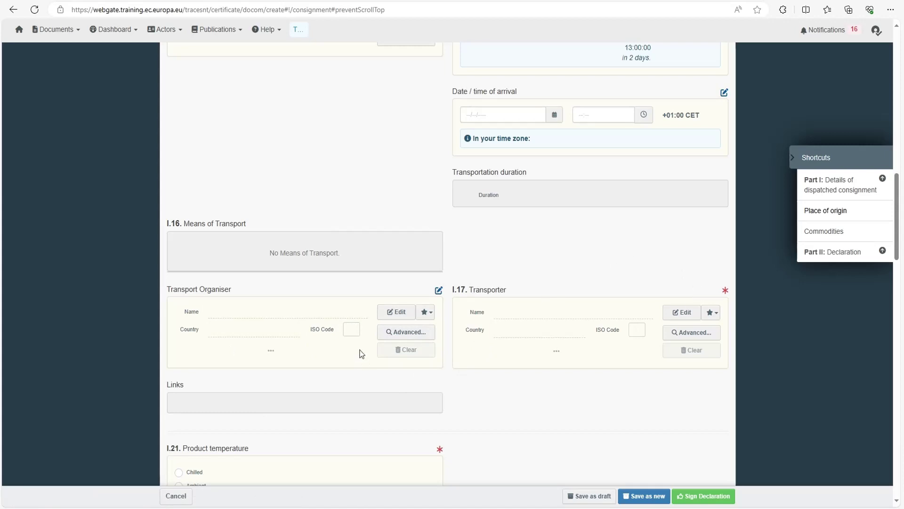
left_click(692, 333)
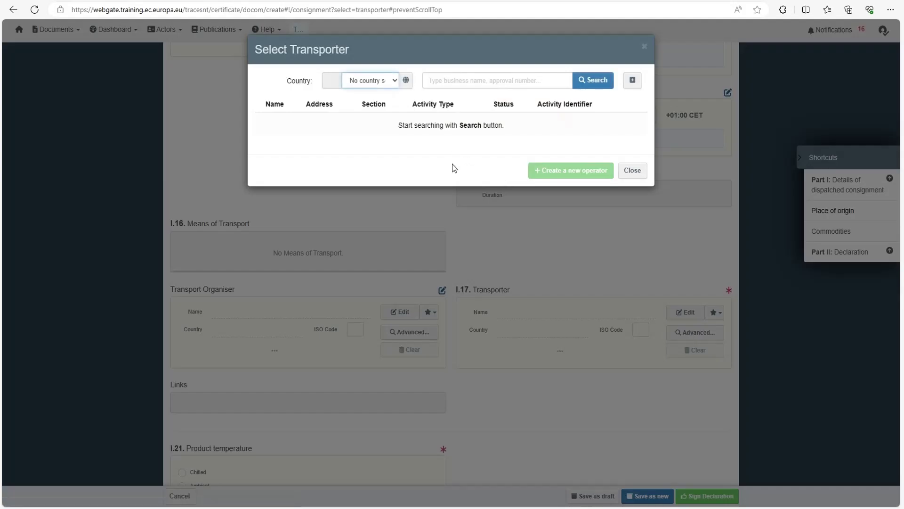
left_click(380, 88)
type("fr")
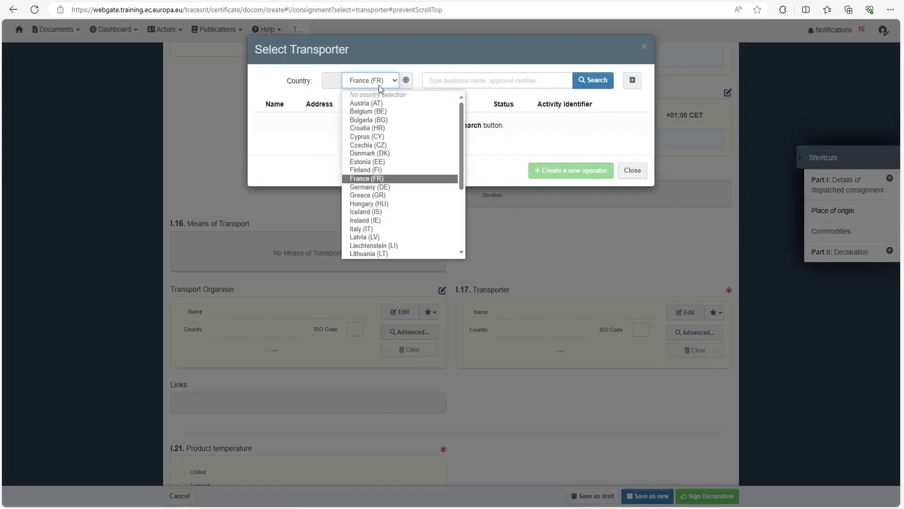
key("Return")
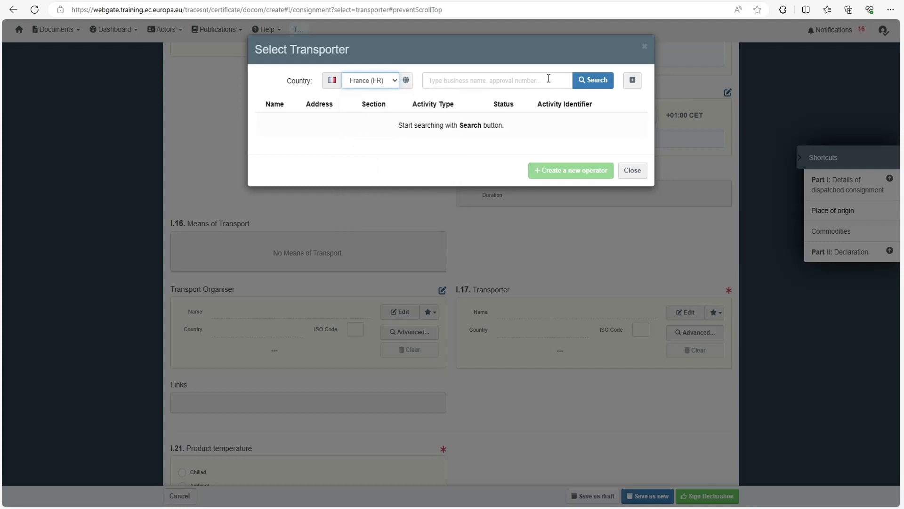
left_click(595, 80)
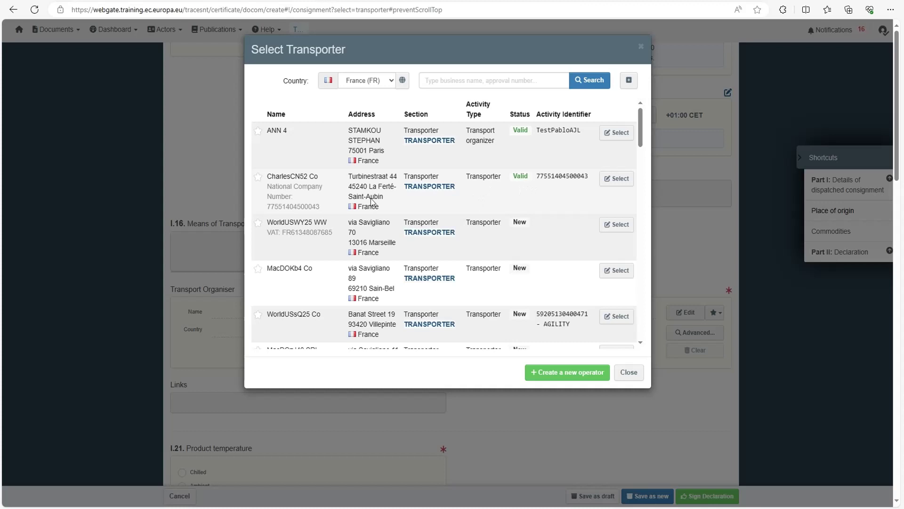
left_click(617, 182)
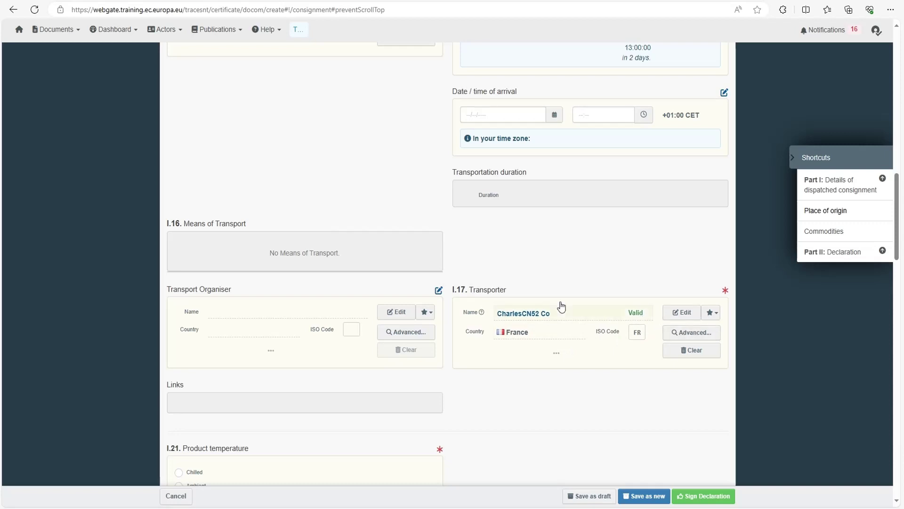
- Set the I.21 product temperature to Chilled
scroll(511, 232, "down", 3)
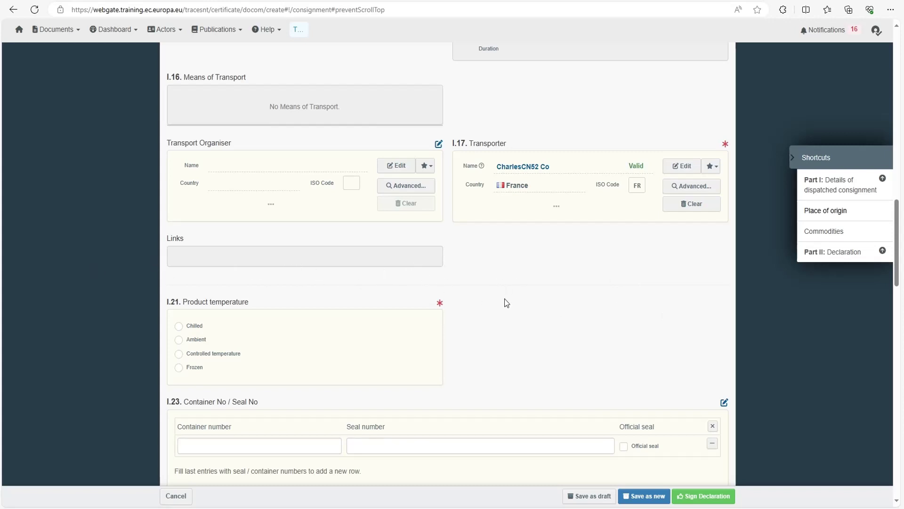
scroll(504, 301, "down", 2)
scroll(499, 280, "down", 2)
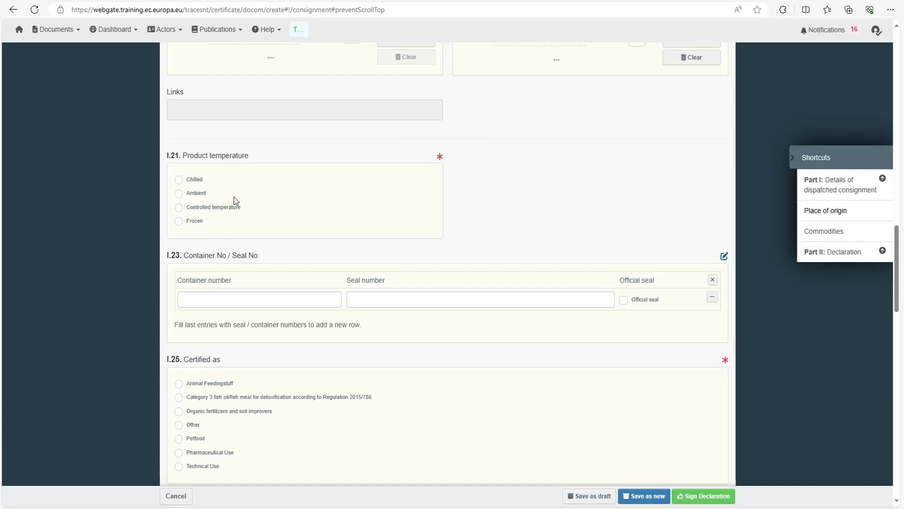
left_click(179, 181)
scroll(373, 271, "down", 2)
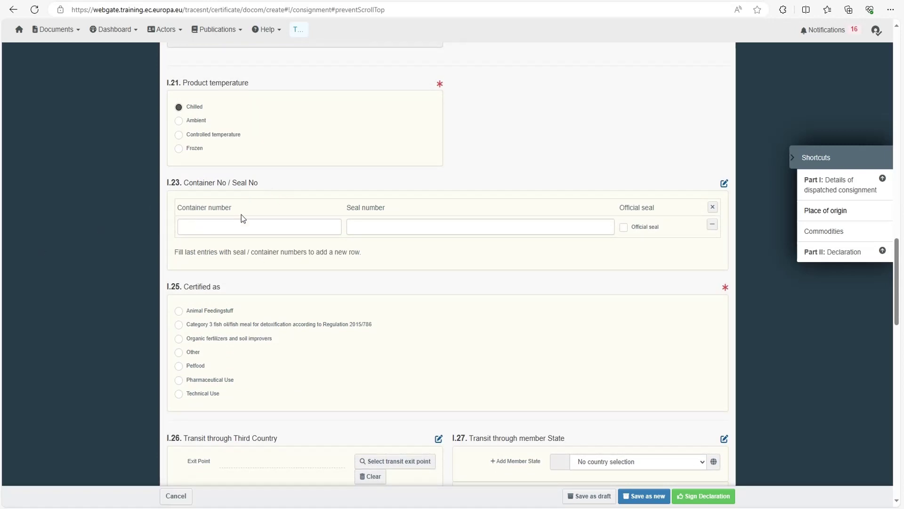
left_click(294, 228)
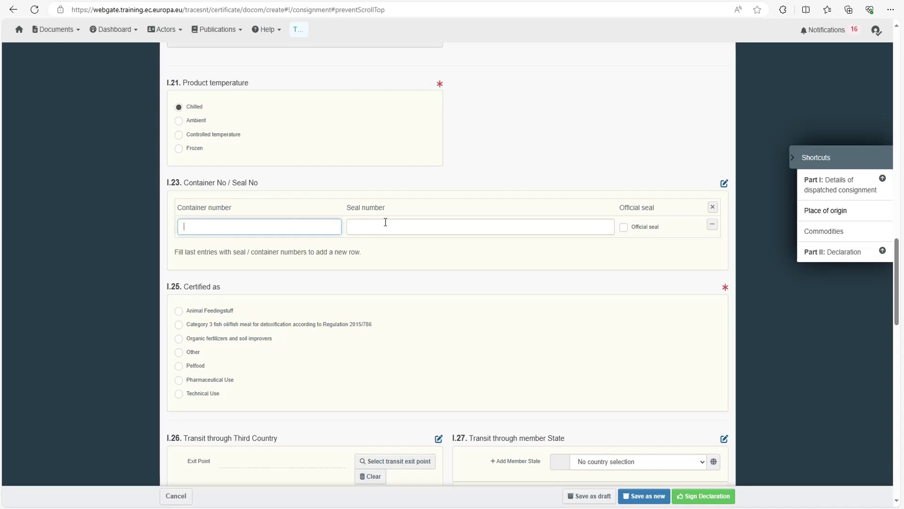
left_click(390, 222)
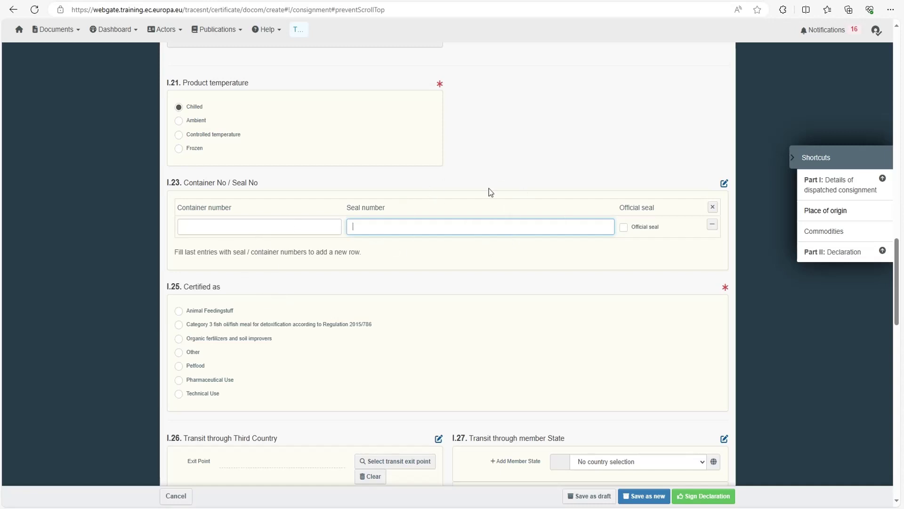
- Set the I.25 Certified as option to Other
scroll(19, 361, "down", 3)
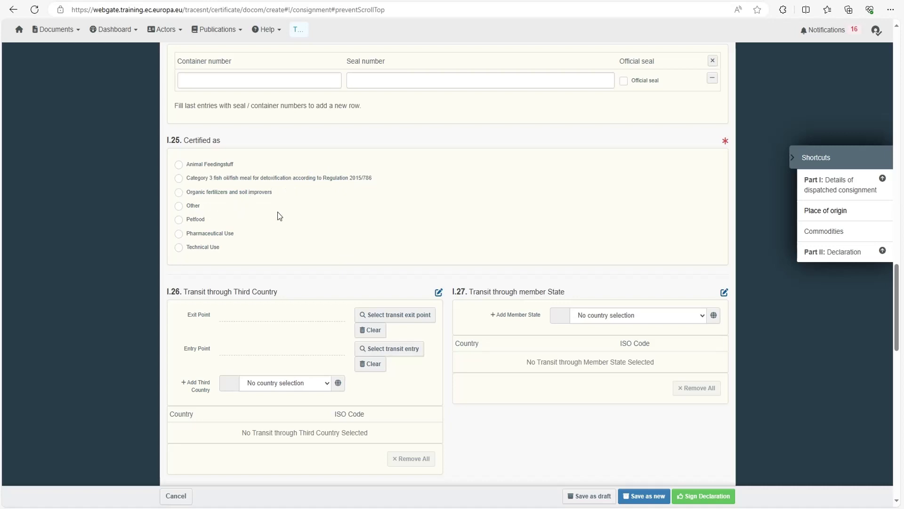
left_click(187, 206)
- Examine the I.26 and I.27 transit sections, the available transit member states, the I.28 export section and the commodities identification
scroll(249, 216, "down", 3)
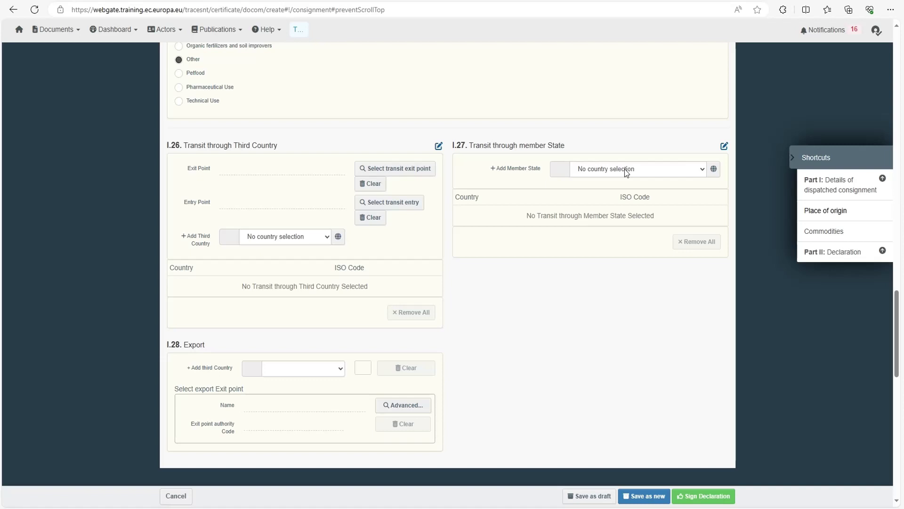
left_click(600, 173)
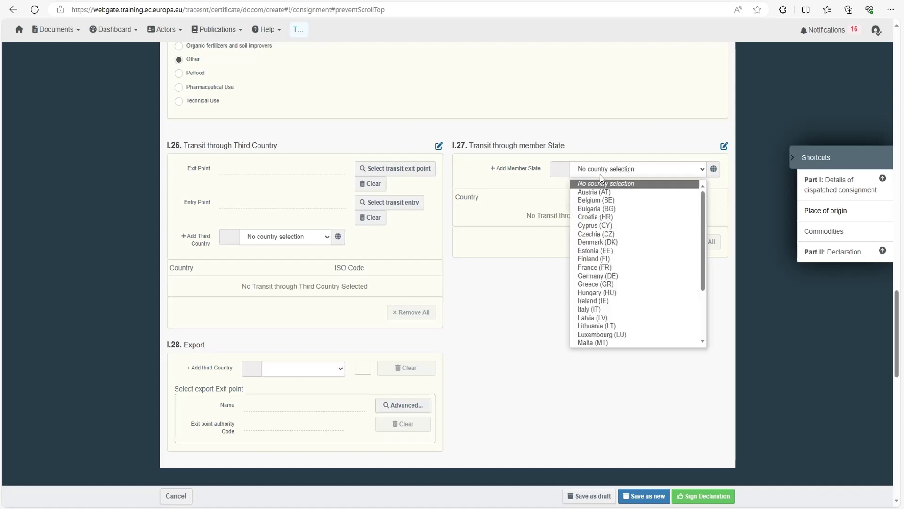
left_click(627, 169)
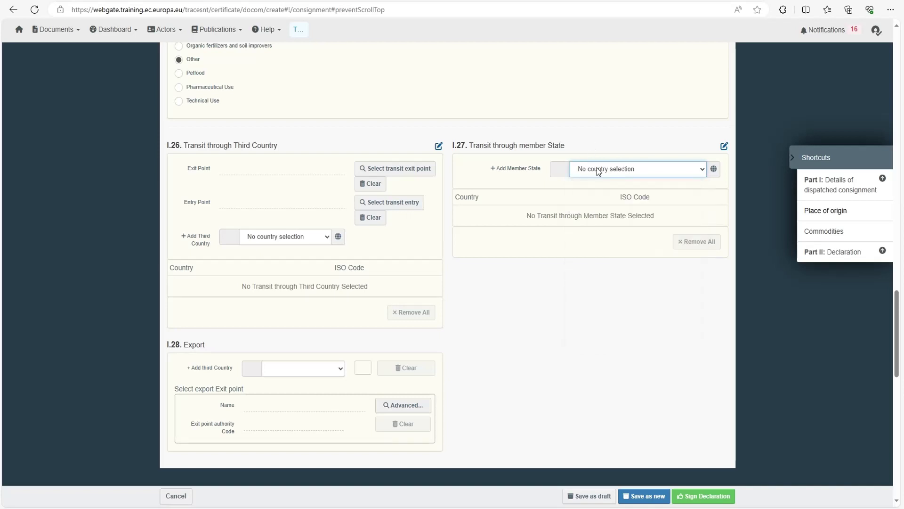
scroll(222, 361, "down", 2)
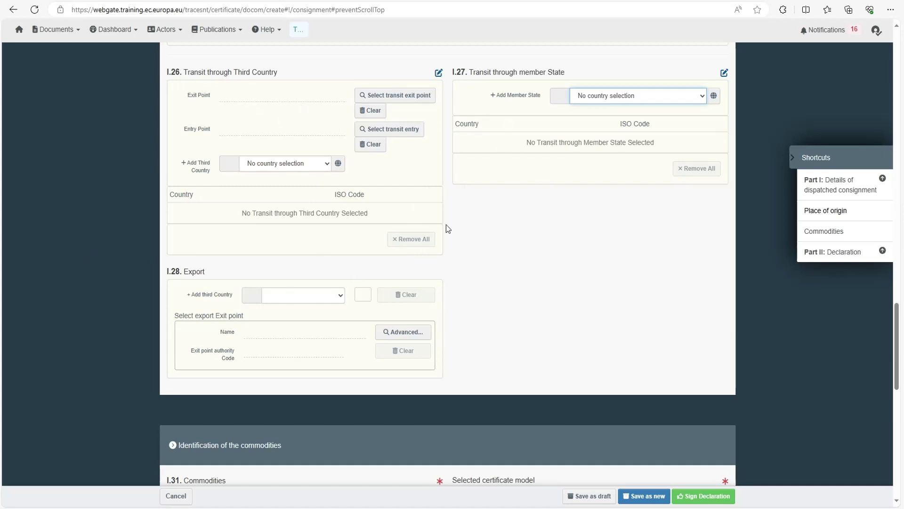
scroll(516, 227, "down", 8)
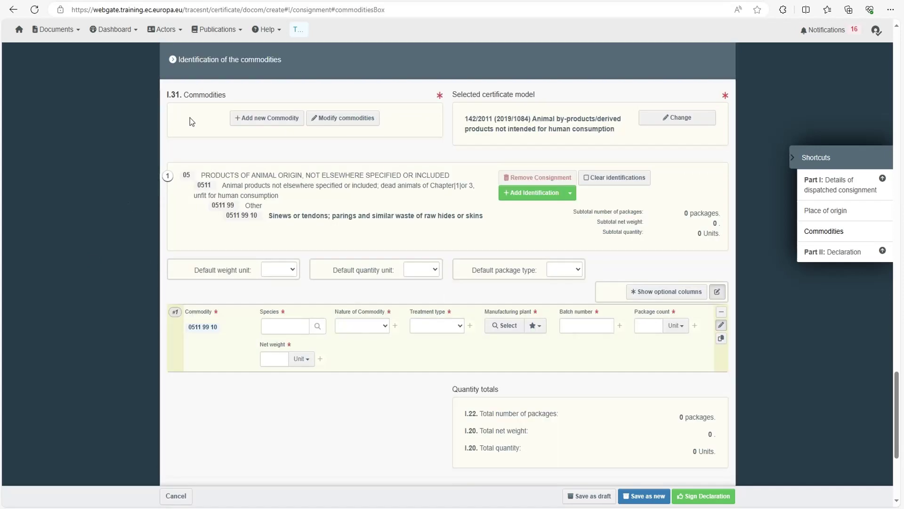
scroll(165, 254, "up", 3)
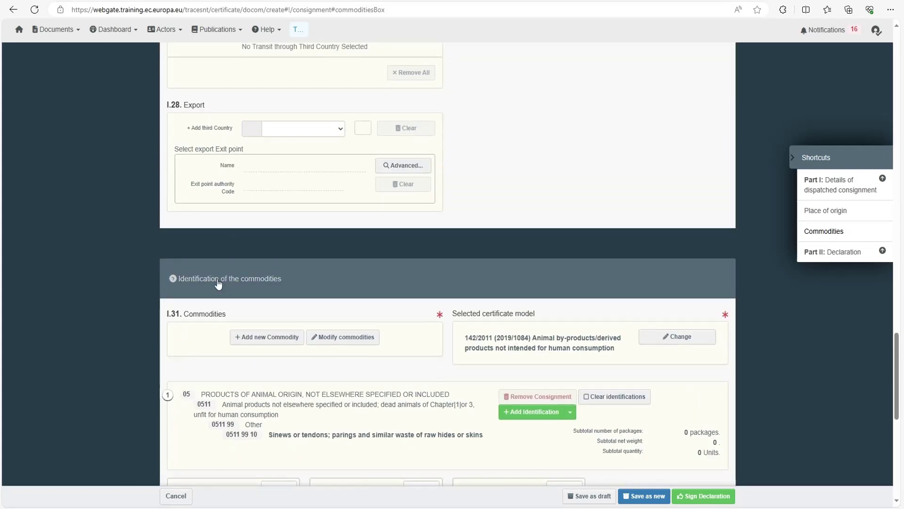
- Clear the identifications of commodity 0511 99 10 and add a new identification row
scroll(165, 259, "down", 3)
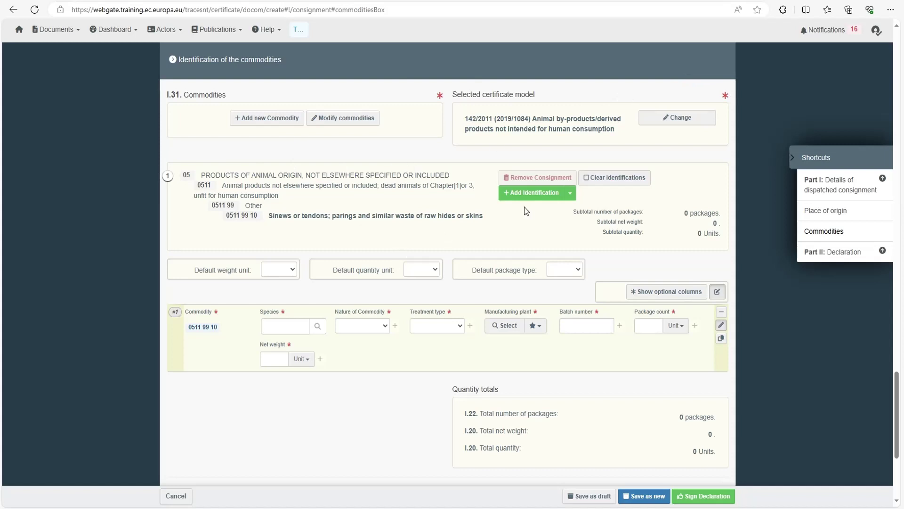
left_click(610, 186)
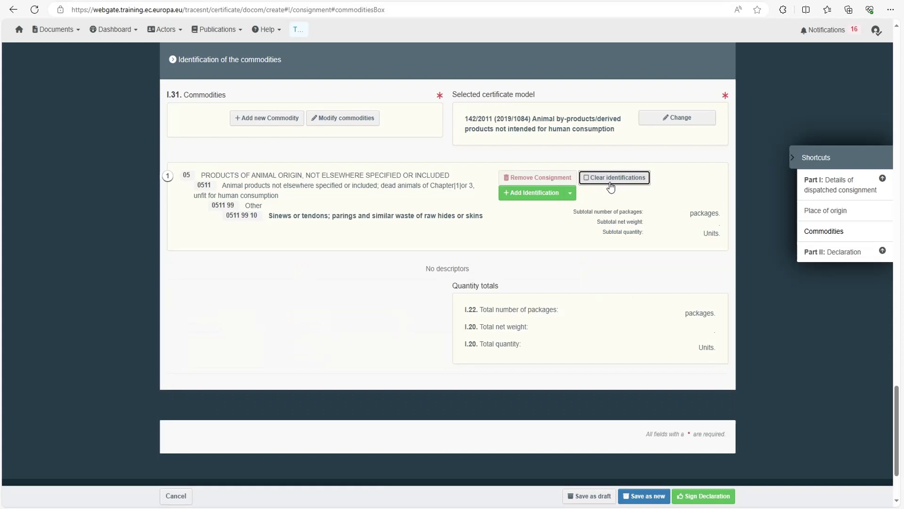
left_click(532, 194)
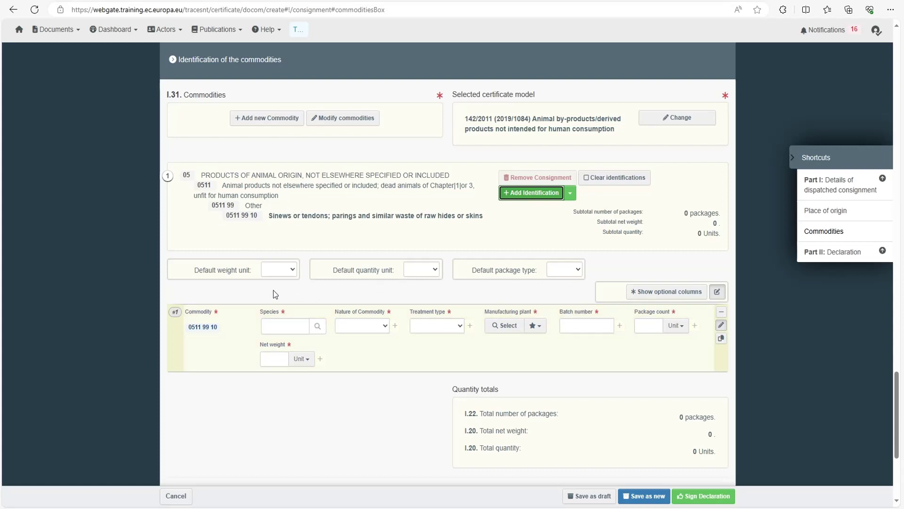
- Examine the available options for the commodity's default weight unit, default quantity unit and default package type
left_click(279, 269)
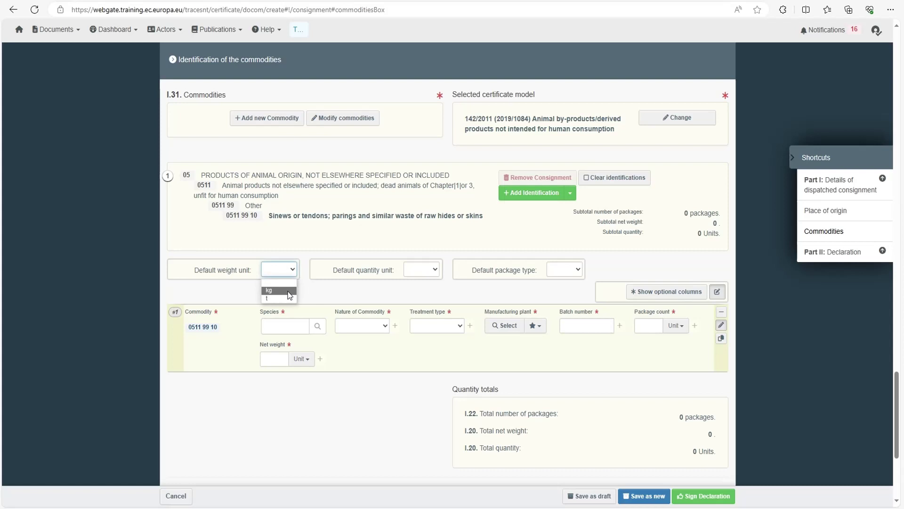
left_click(434, 275)
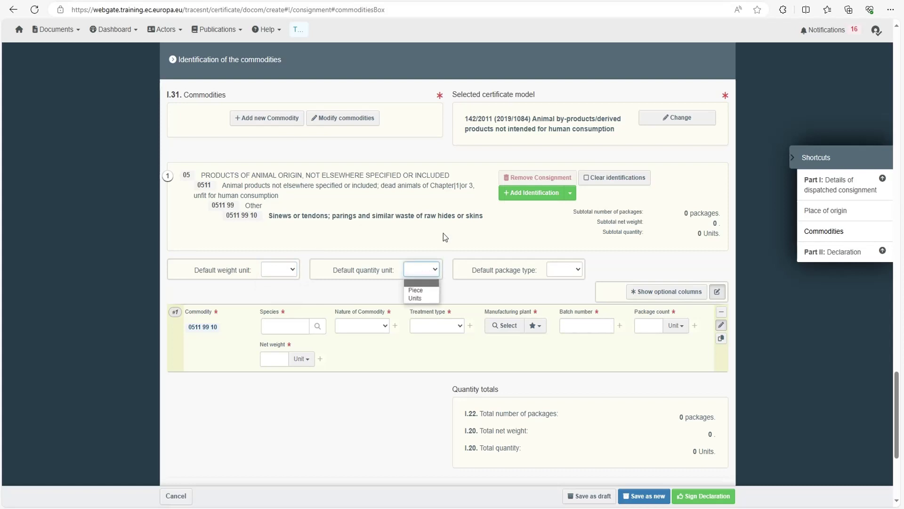
left_click(565, 269)
left_click(565, 269)
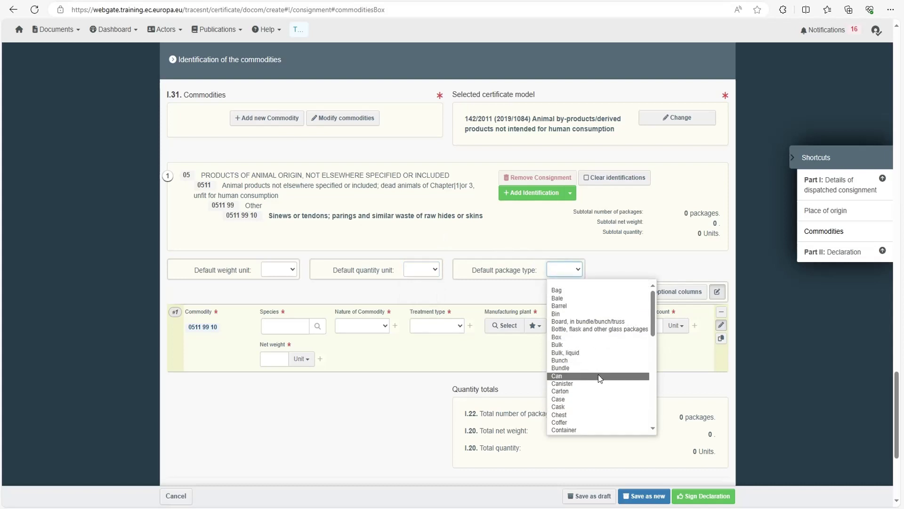
scroll(604, 380, "down", 1)
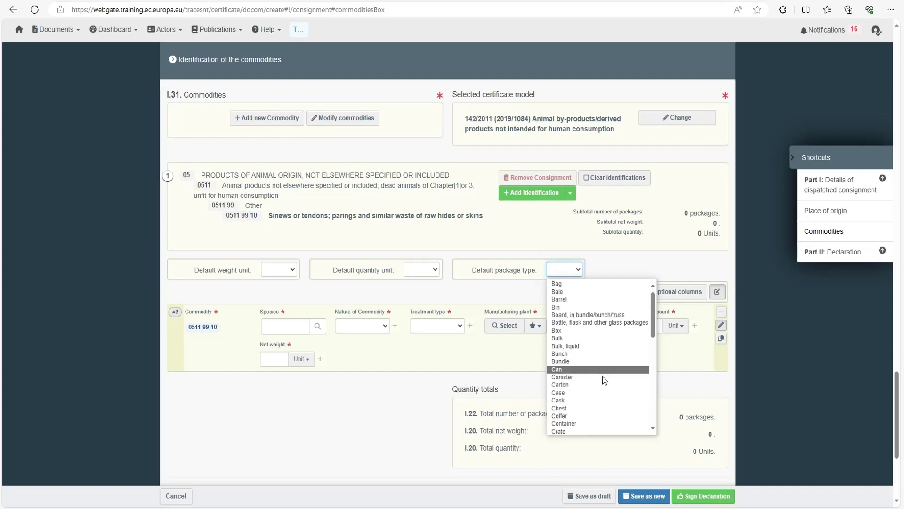
scroll(601, 386, "down", 2)
scroll(601, 386, "up", 2)
left_click(570, 253)
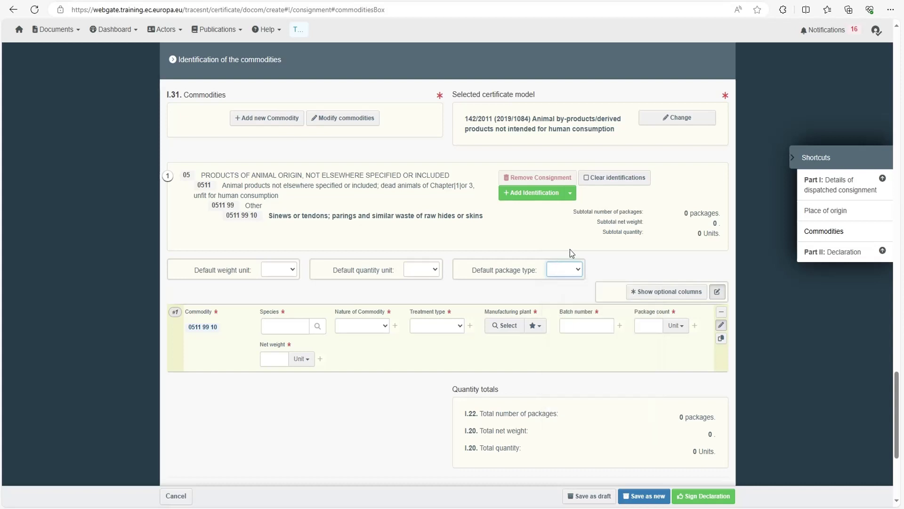
left_click(570, 250)
left_click(283, 272)
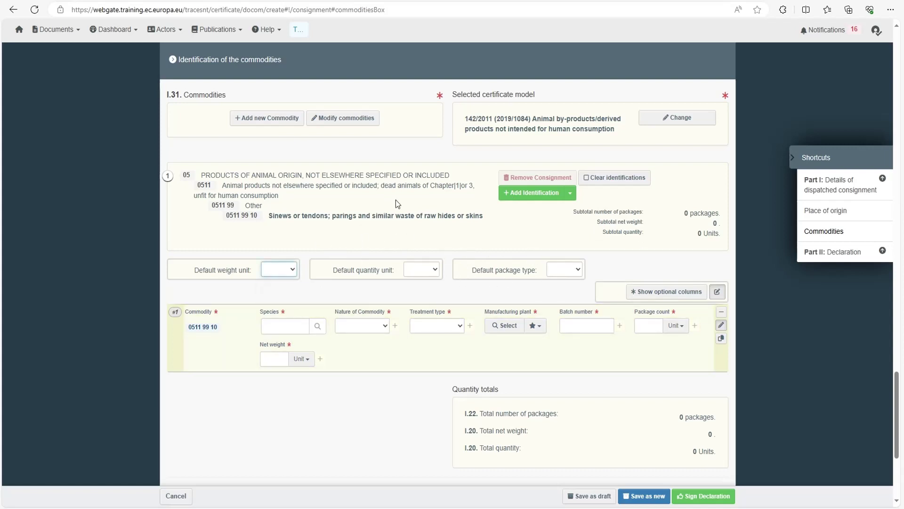
left_click(564, 270)
left_click(575, 273)
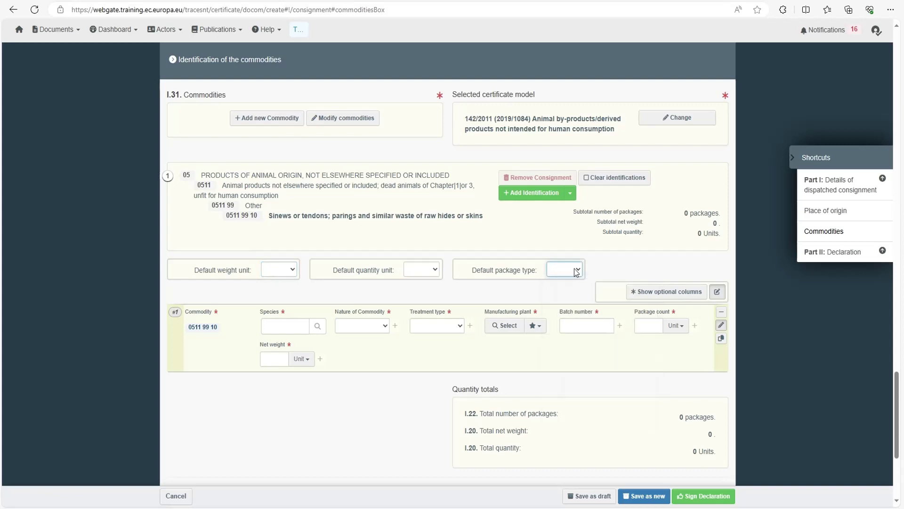
left_click(576, 273)
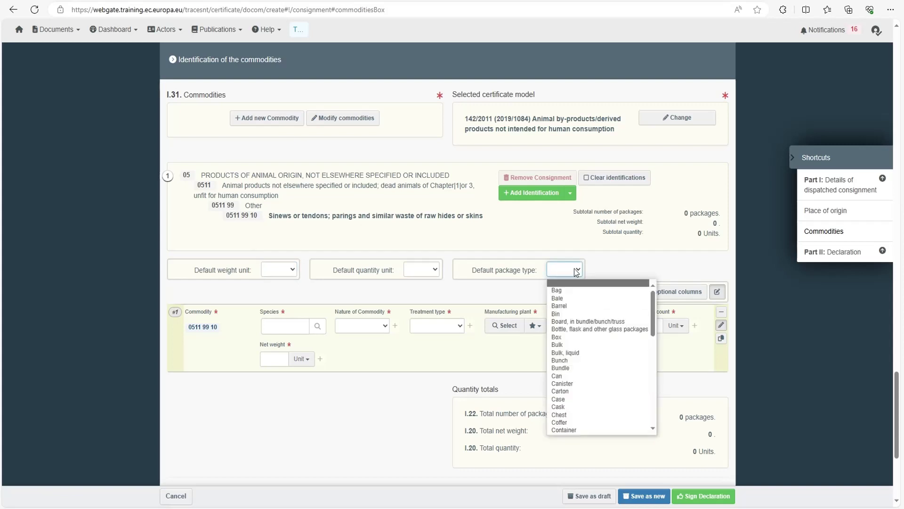
scroll(594, 364, "down", 5)
scroll(595, 364, "up", 6)
left_click(564, 234)
- Set the species of commodity 0511 99 10 to Mammalia
scroll(564, 233, "down", 2)
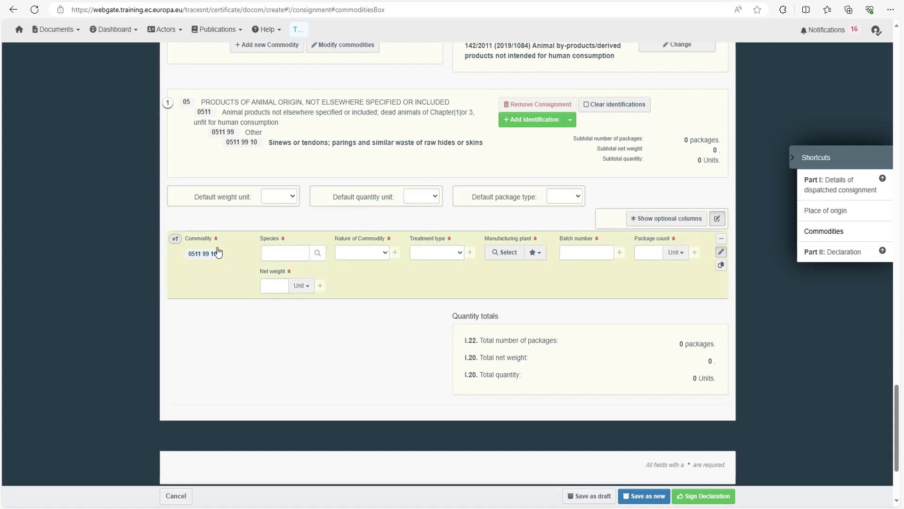
left_click(299, 257)
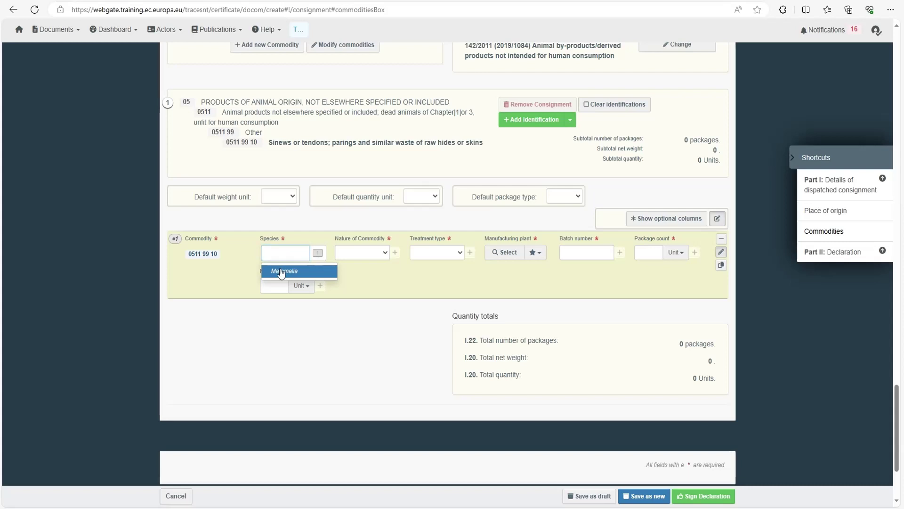
left_click(284, 272)
- Set the nature of commodity to Animal for the 0511 99 10 identification row
left_click(365, 253)
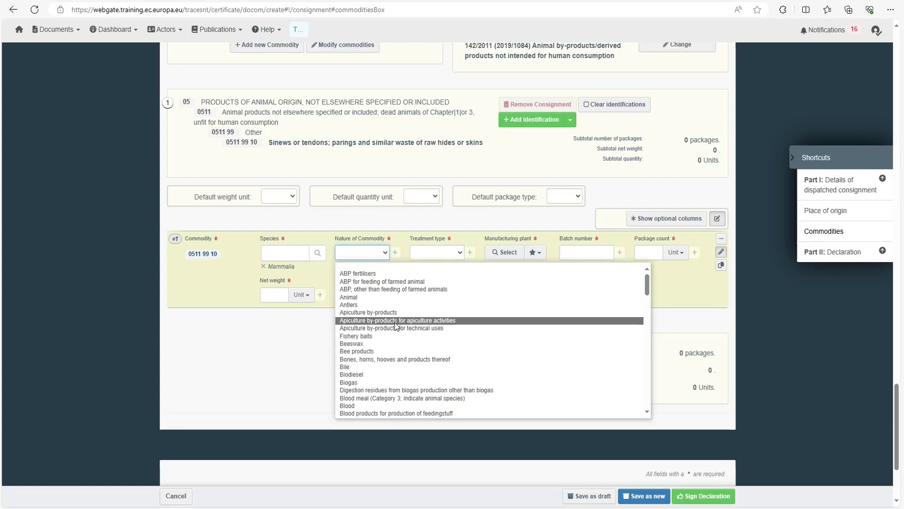
scroll(395, 325, "down", 3)
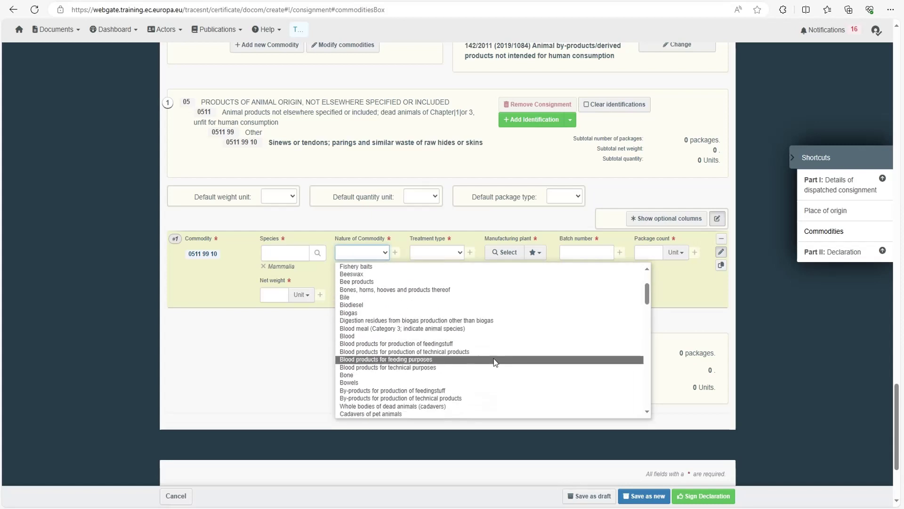
scroll(493, 358, "down", 3)
scroll(459, 365, "down", 3)
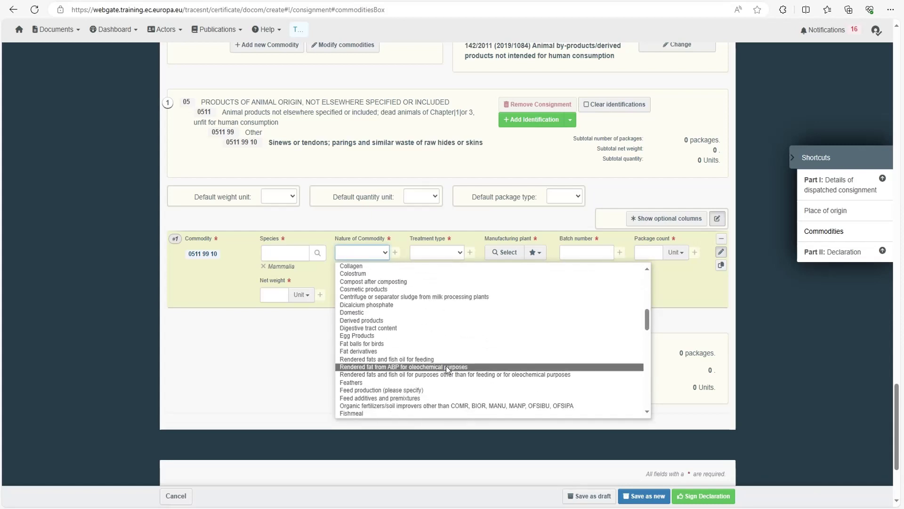
scroll(424, 372, "down", 10)
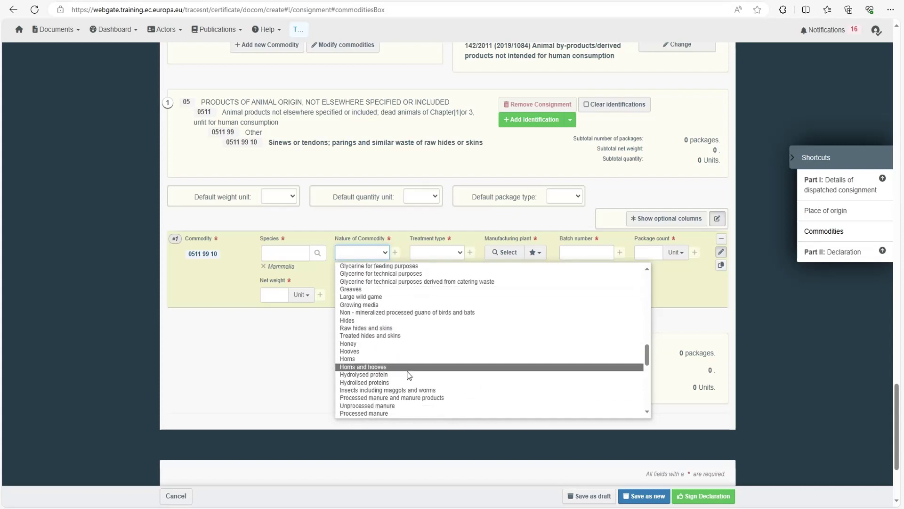
scroll(408, 375, "down", 9)
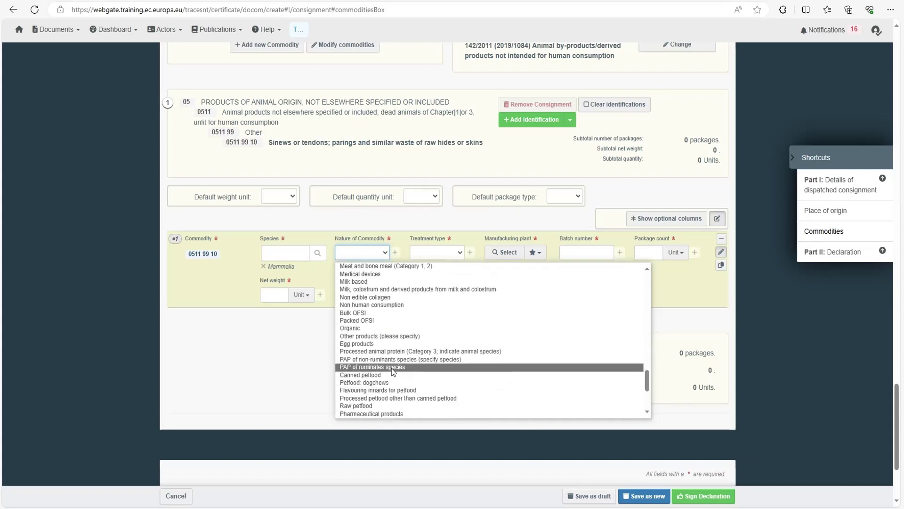
scroll(391, 369, "down", 5)
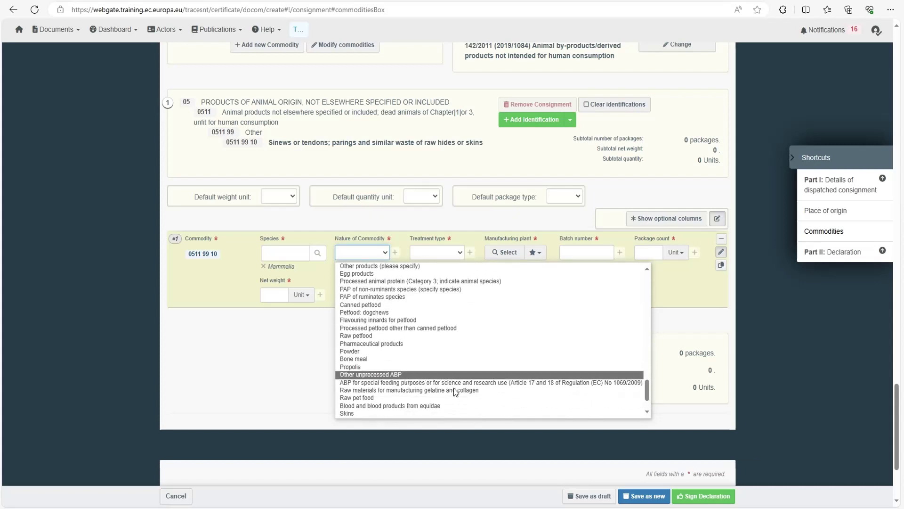
scroll(400, 358, "up", 5)
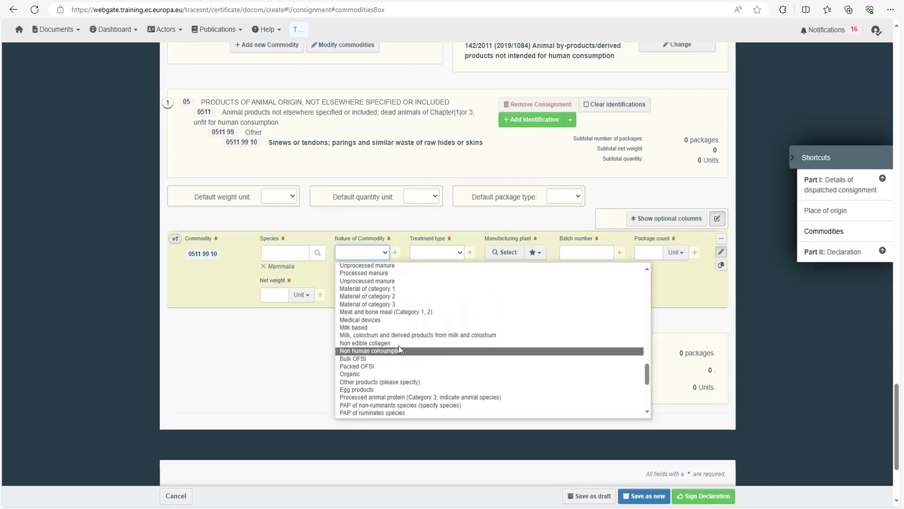
scroll(391, 344, "up", 10)
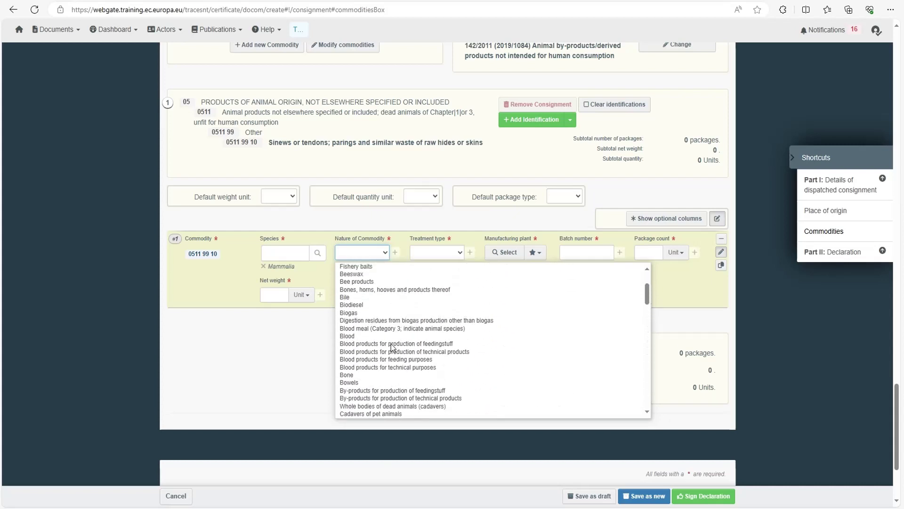
scroll(391, 347, "up", 5)
left_click(371, 295)
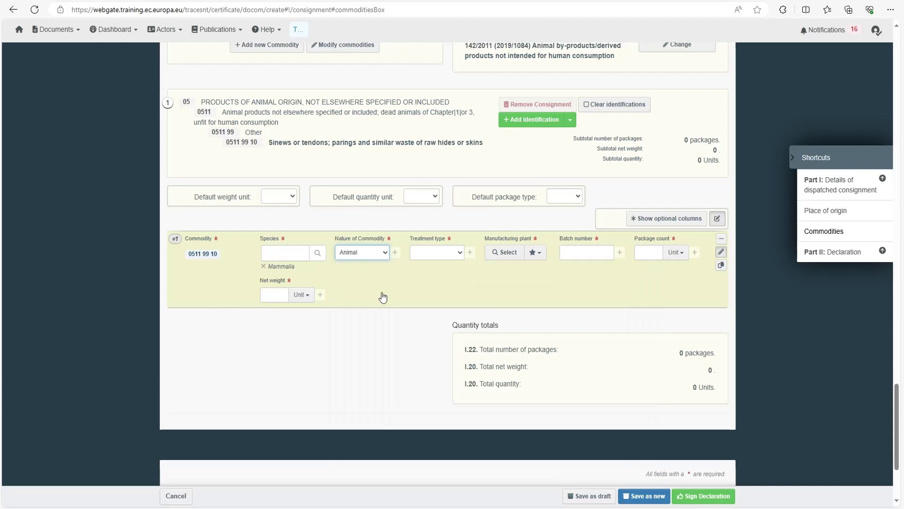
- Set the treatment type of the 0511 99 10 identification row to Other
left_click(427, 254)
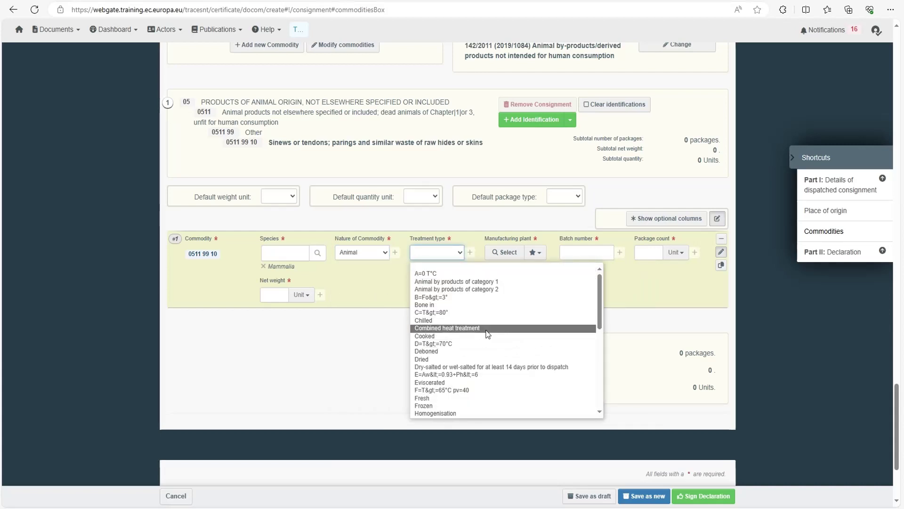
scroll(487, 336, "down", 2)
scroll(488, 334, "down", 2)
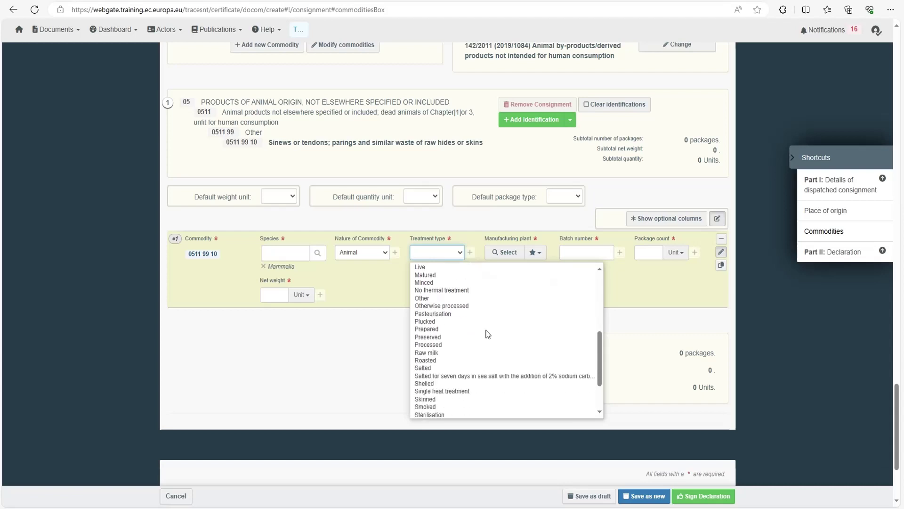
scroll(479, 337, "down", 2)
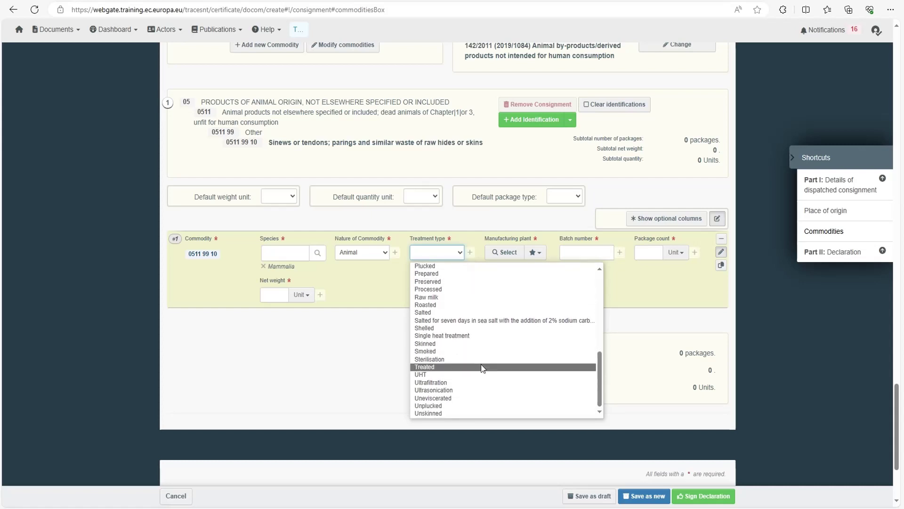
scroll(482, 364, "up", 2)
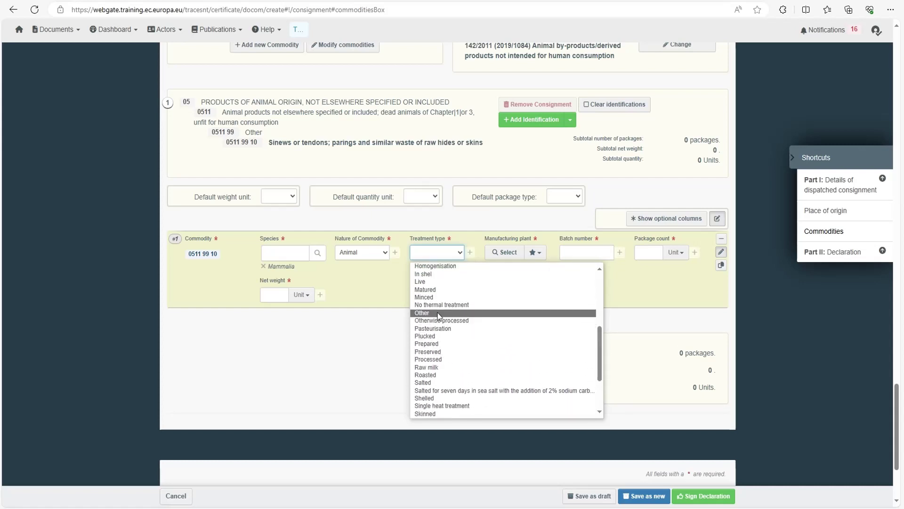
left_click(437, 313)
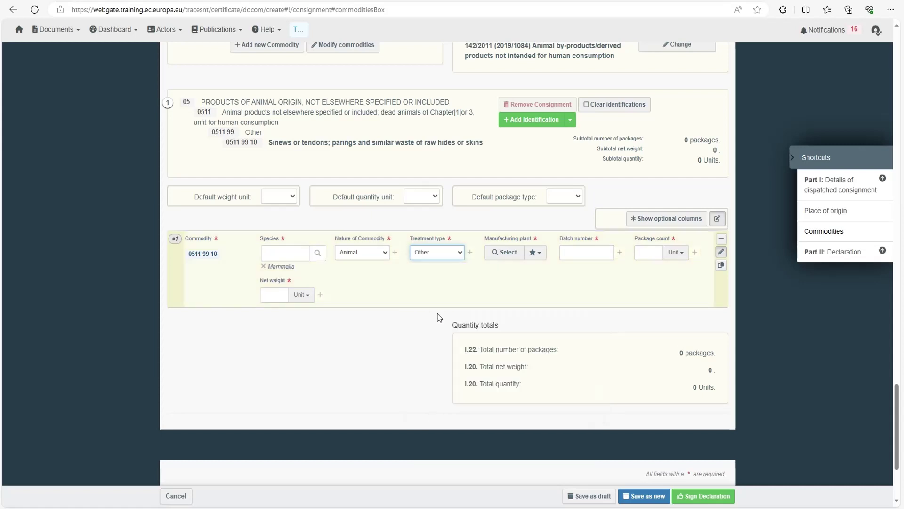
- Search for the row's manufacturing plant among operators in France using the name LMS
left_click(506, 253)
left_click(382, 103)
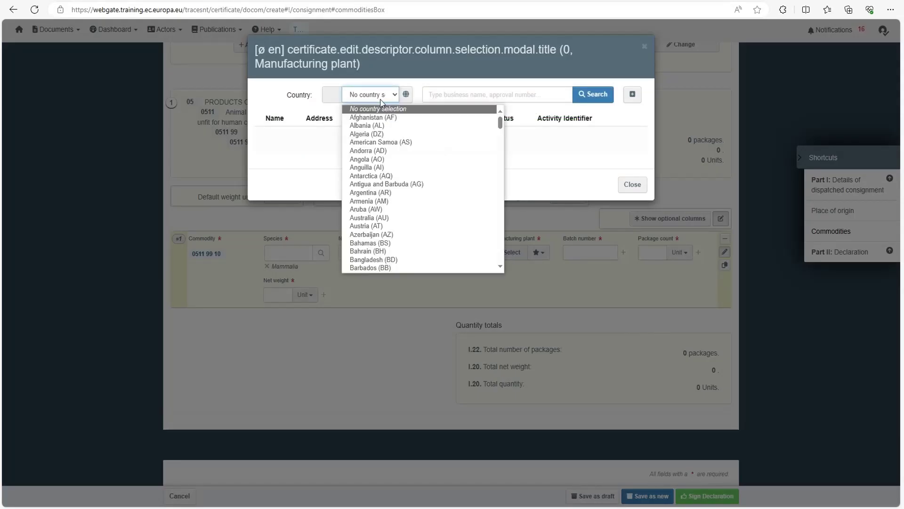
type("fr")
key("Return")
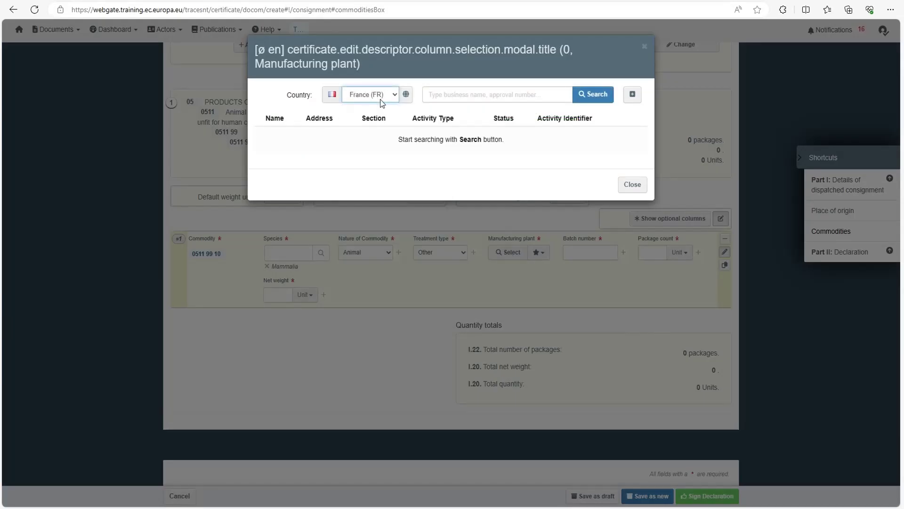
left_click(440, 90)
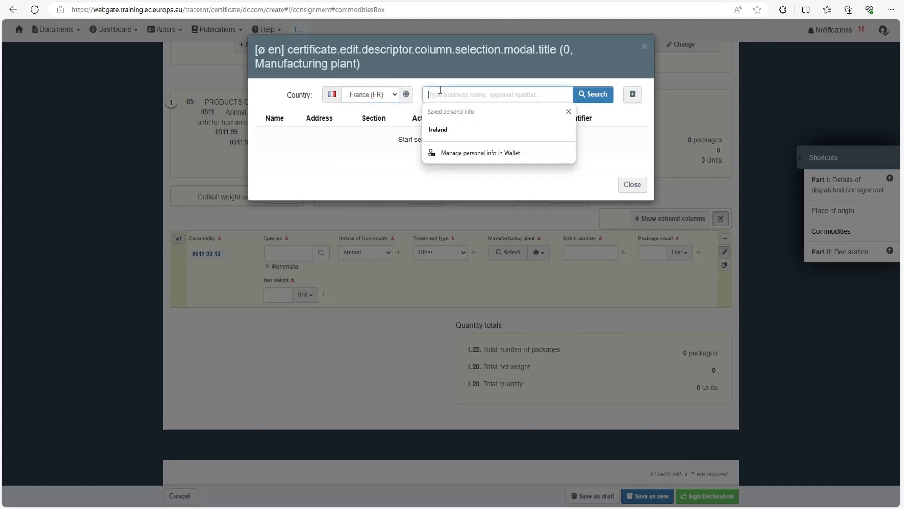
type("LMS")
key("Return")
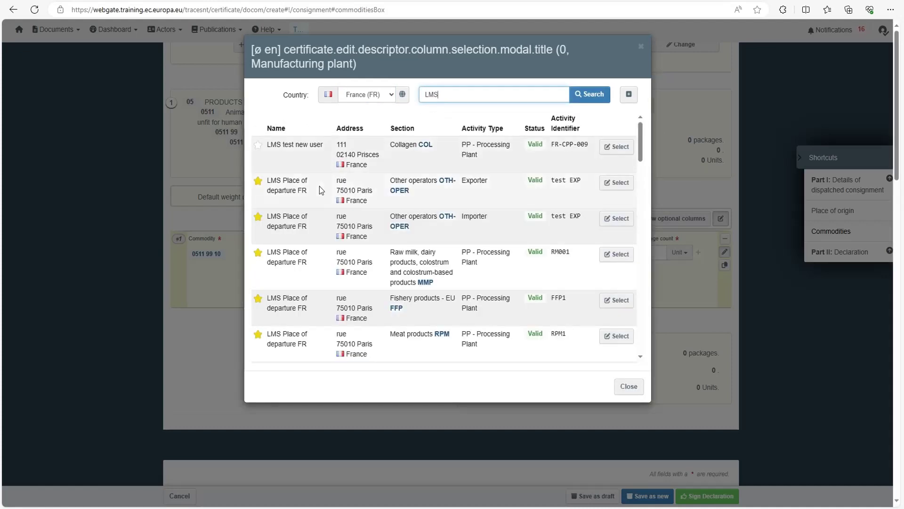
- Choose the LMS Place of departure FR entry with the ABP Processing Plant activity KN1001 as manufacturing plant
scroll(477, 271, "down", 2)
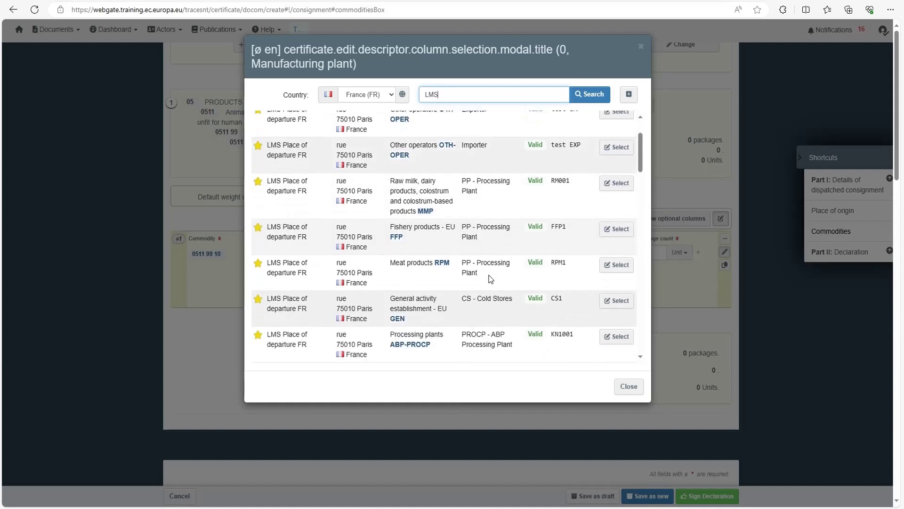
scroll(515, 199, "up", 3)
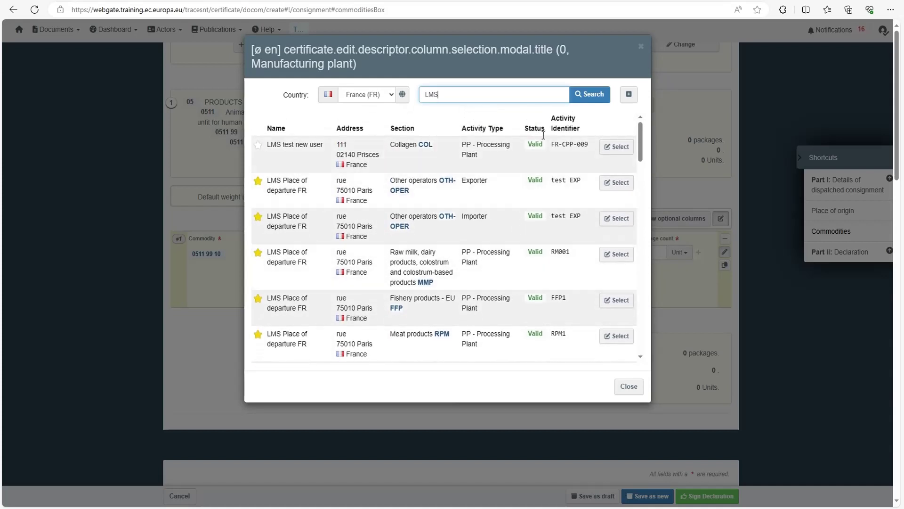
scroll(496, 304, "down", 5)
scroll(488, 306, "down", 5)
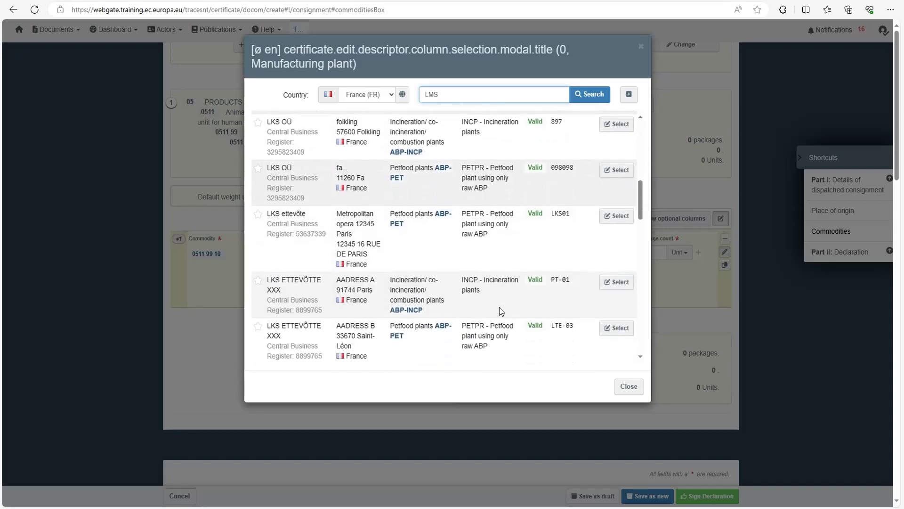
scroll(500, 307, "up", 5)
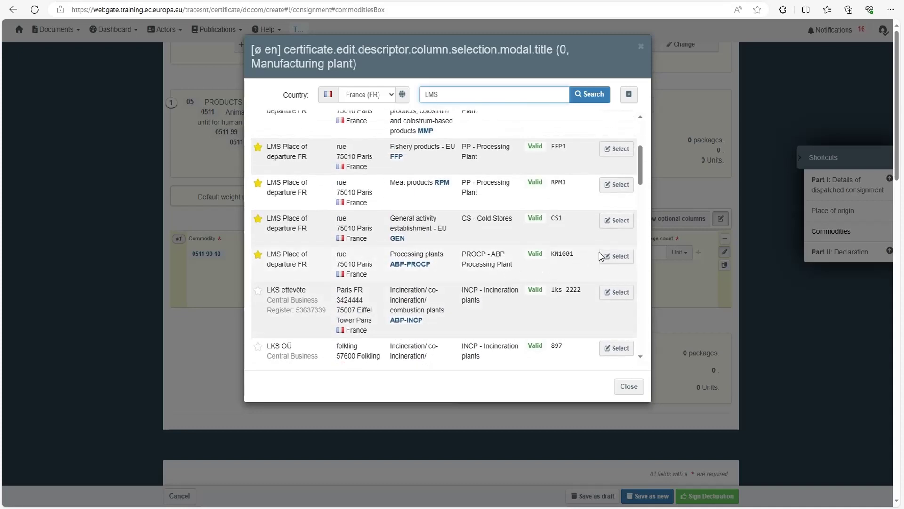
left_click(611, 259)
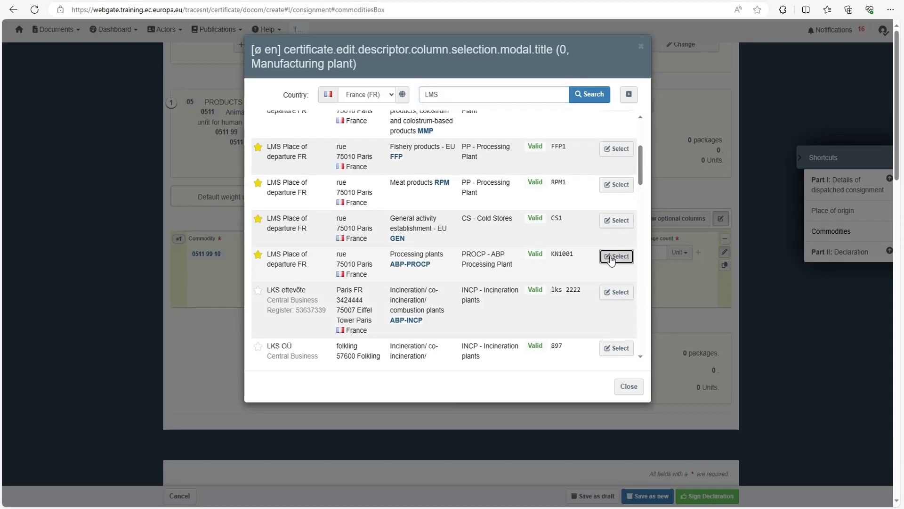
- Enter 134549 as the batch number of the 0511 99 10 identification row
left_click(578, 255)
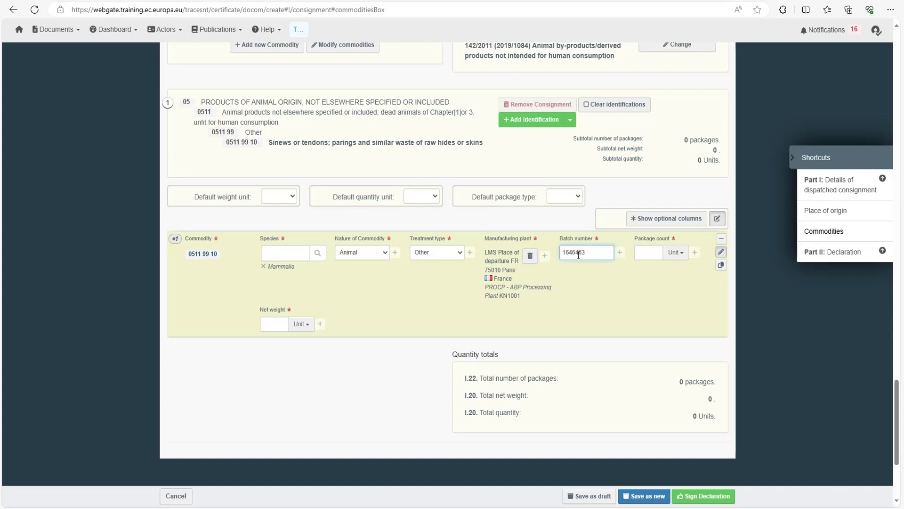
key("BackSpace")
key("BackSpace")
type("N")
key("ctrl+shift+a")
key("Escape")
type("/A")
key("ctrl+a")
type("13")
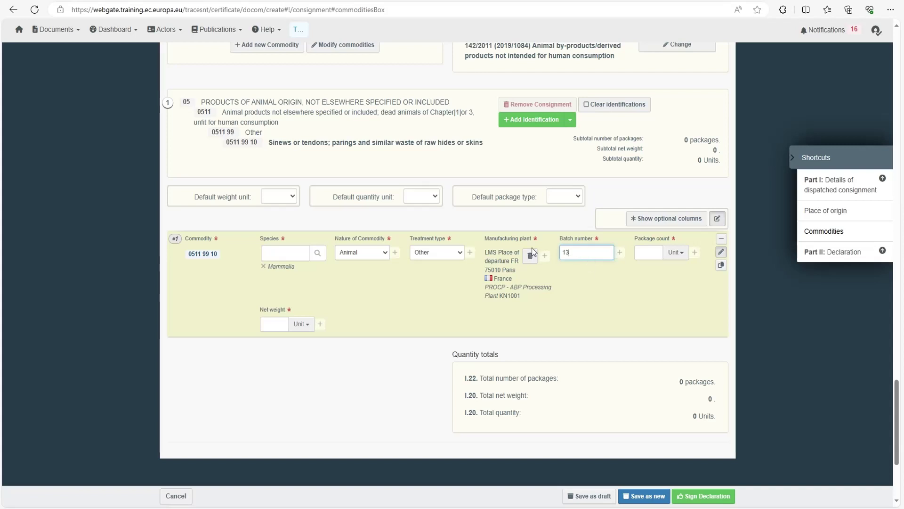
type("4549")
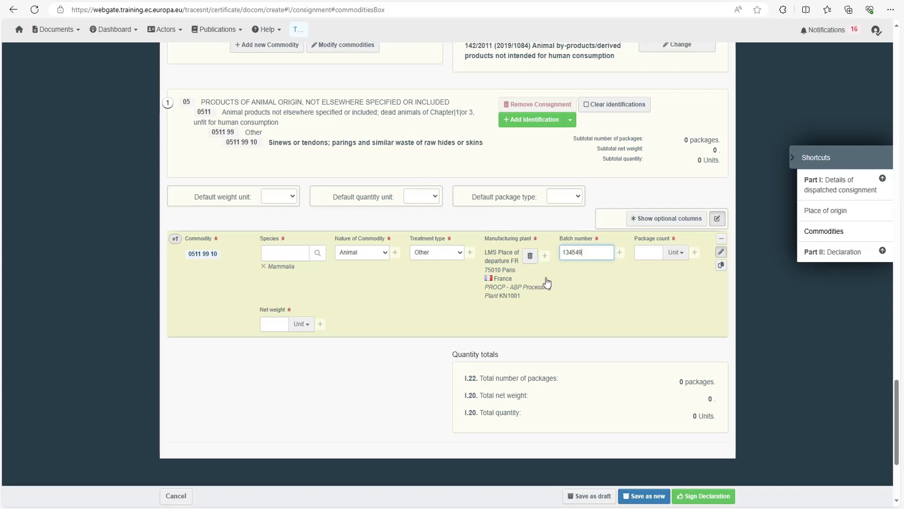
- Set the package count of the identification row to 10 with Package as the package type
scroll(632, 386, "up", 2)
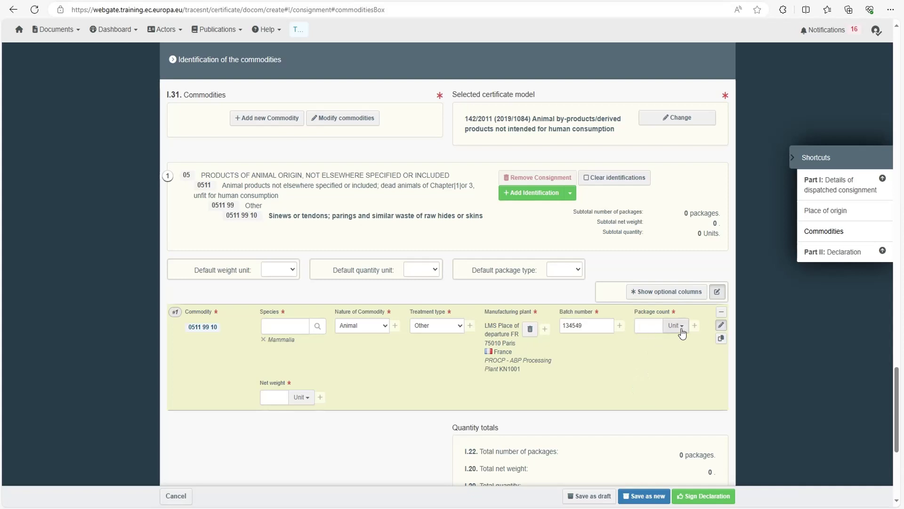
left_click(654, 324)
left_click(676, 326)
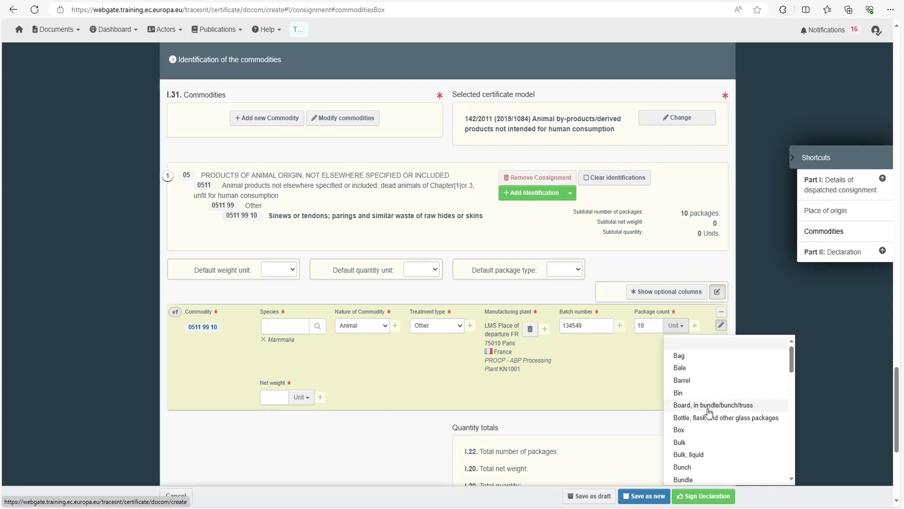
scroll(716, 422, "down", 2)
scroll(716, 423, "down", 1)
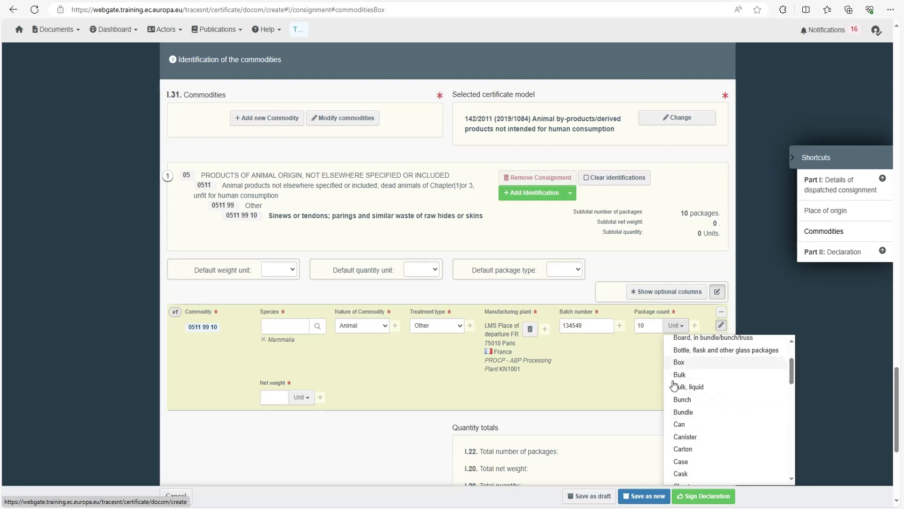
scroll(731, 404, "down", 5)
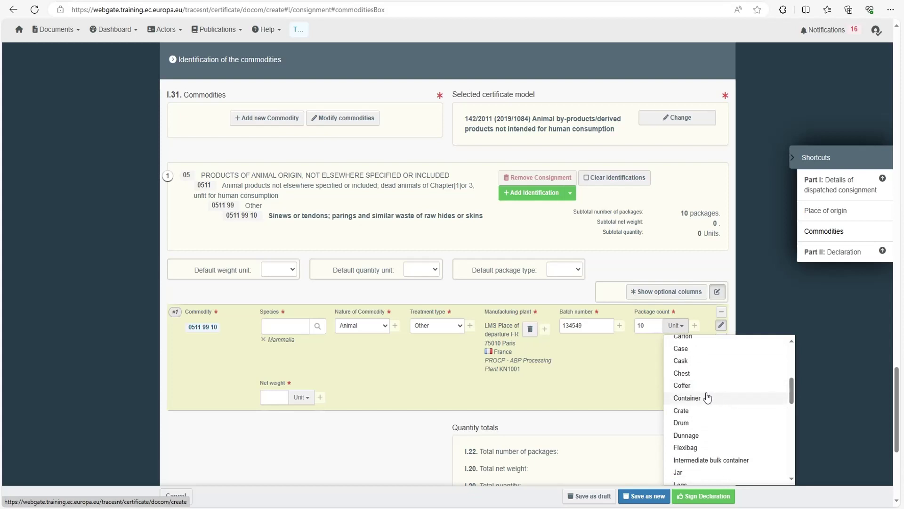
scroll(726, 400, "down", 5)
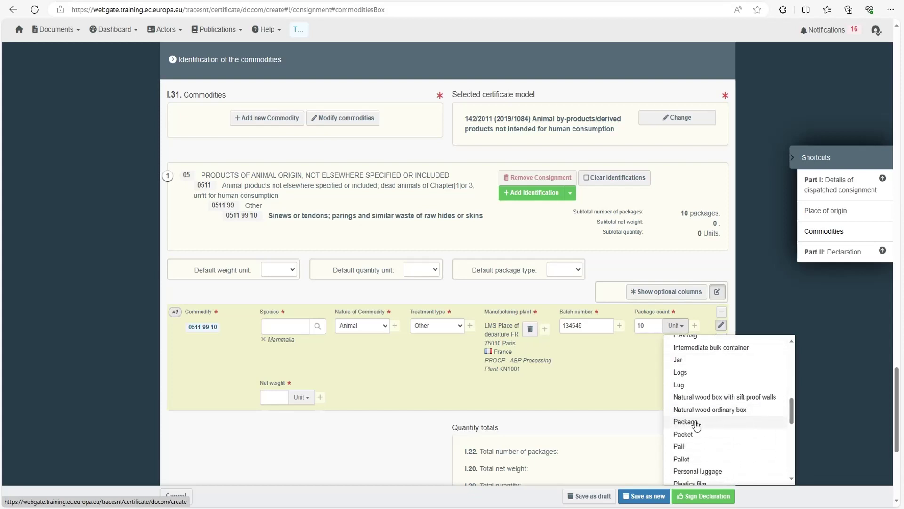
left_click(696, 425)
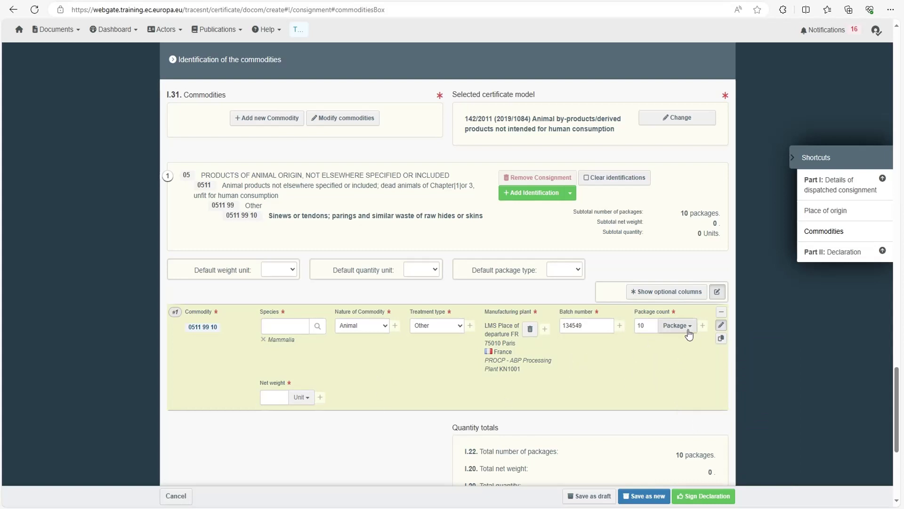
- Set the net weight of the 0511 99 10 identification row to 1000 kg
scroll(356, 374, "down", 2)
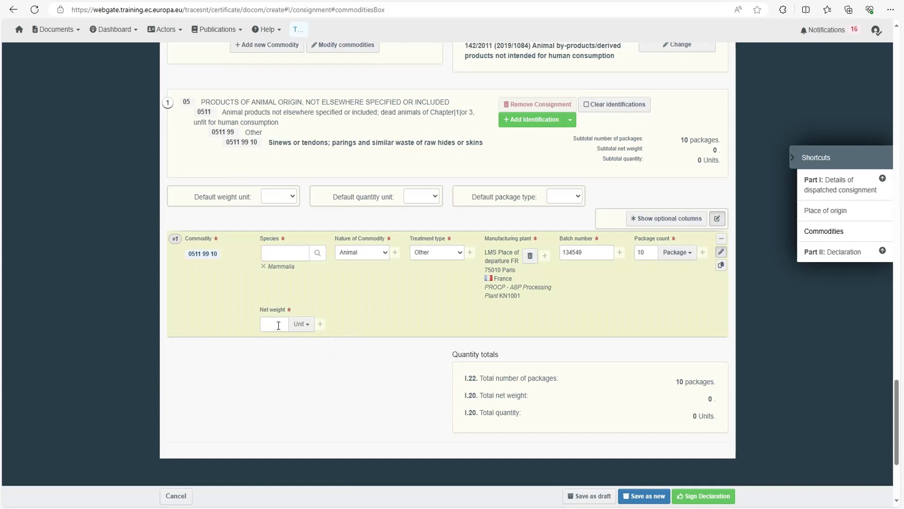
left_click(278, 325)
left_click(304, 324)
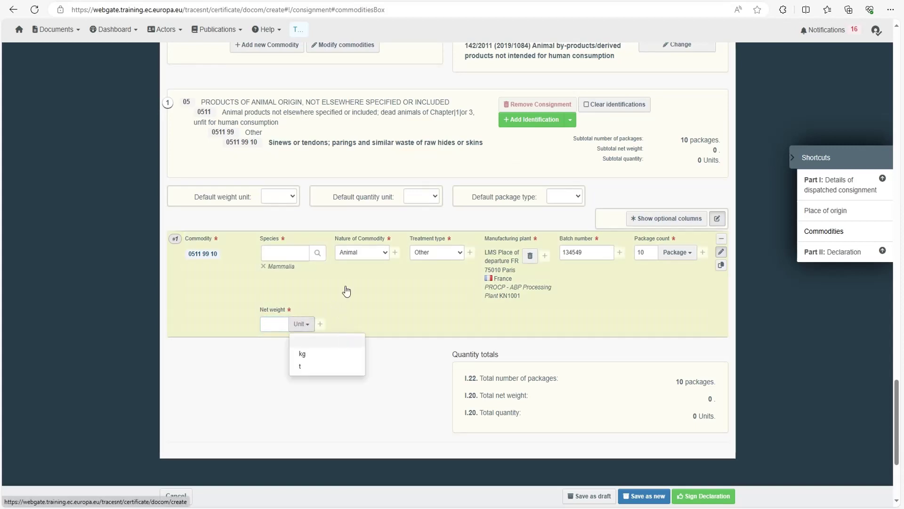
left_click(308, 359)
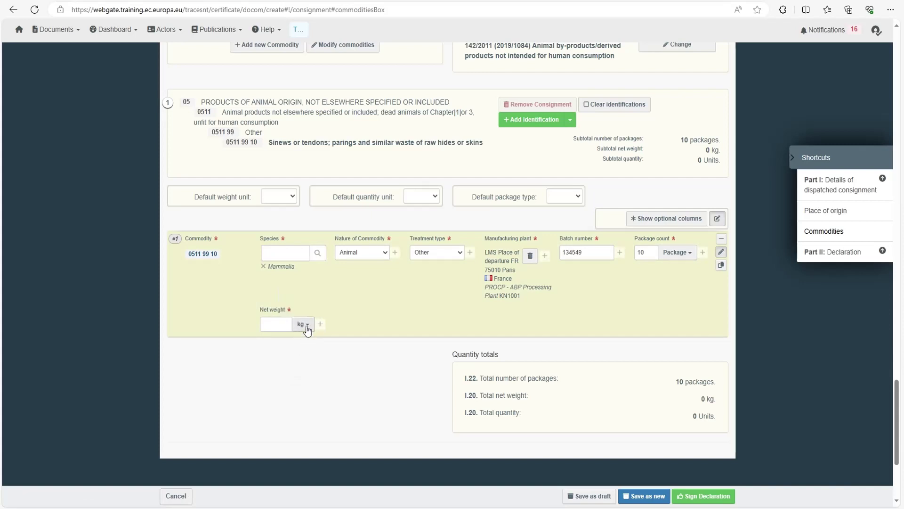
left_click(305, 325)
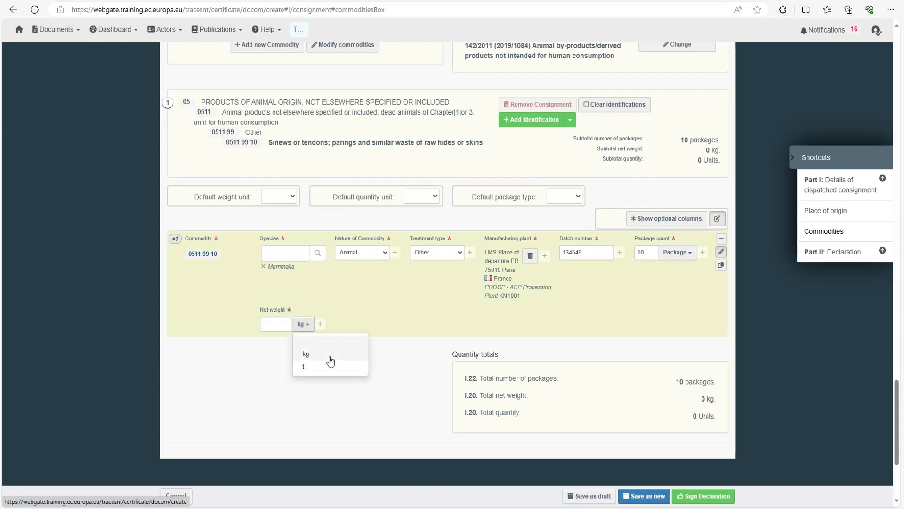
left_click(313, 358)
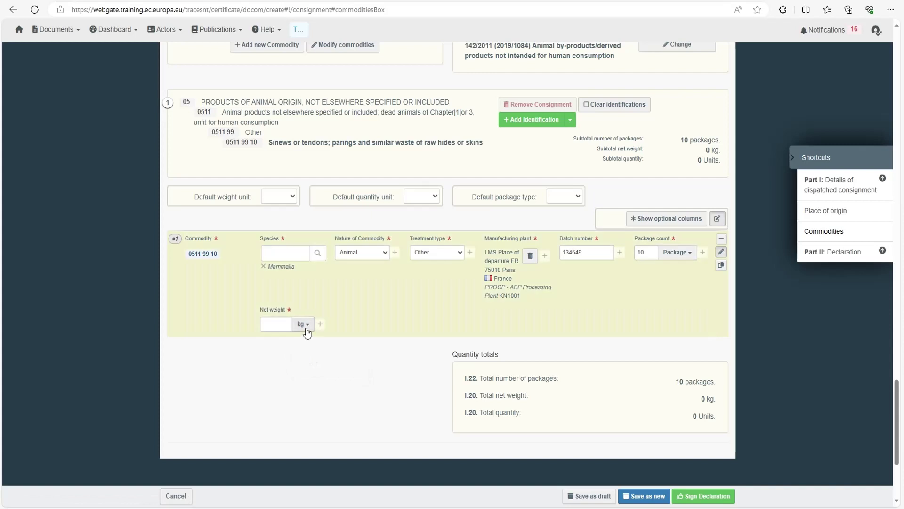
left_click(306, 325)
left_click(318, 356)
left_click(277, 326)
left_click(416, 274)
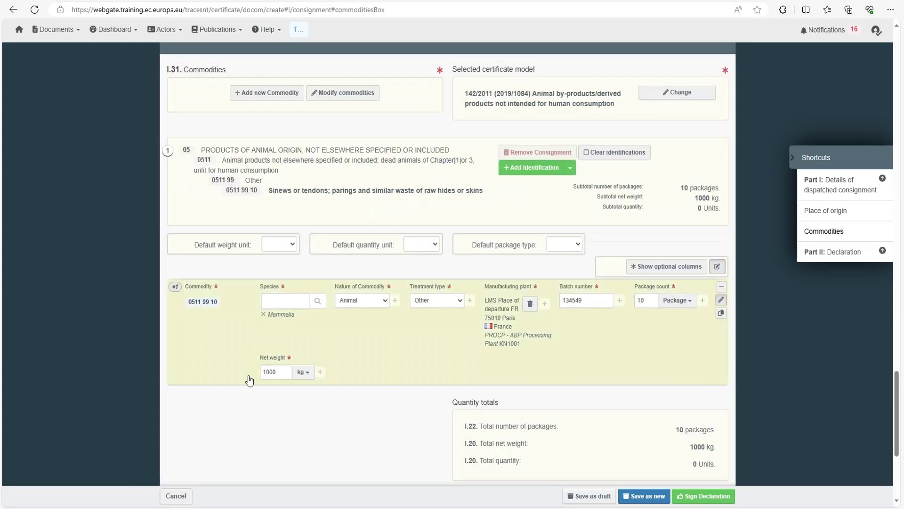
- Review the completed Part I, from the commodity totals back through certification, temperature, transport and departure details
scroll(199, 354, "down", 1)
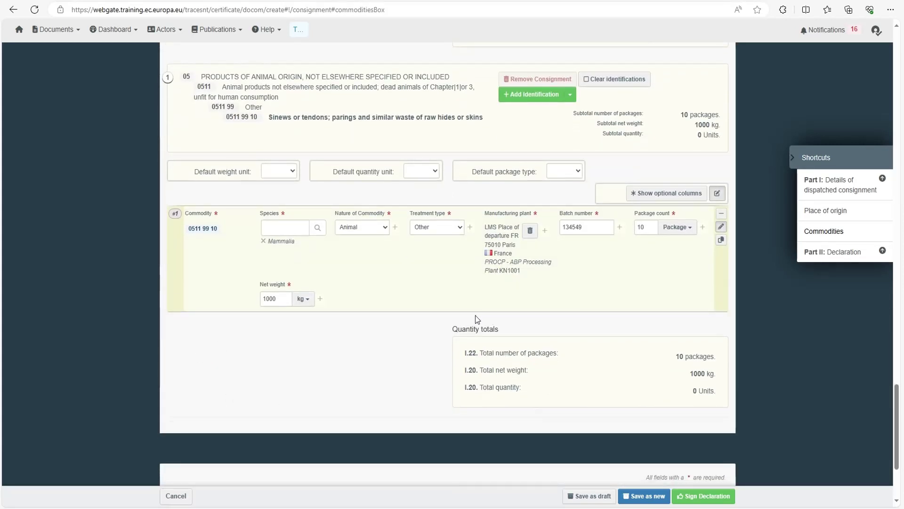
scroll(414, 372, "up", 1)
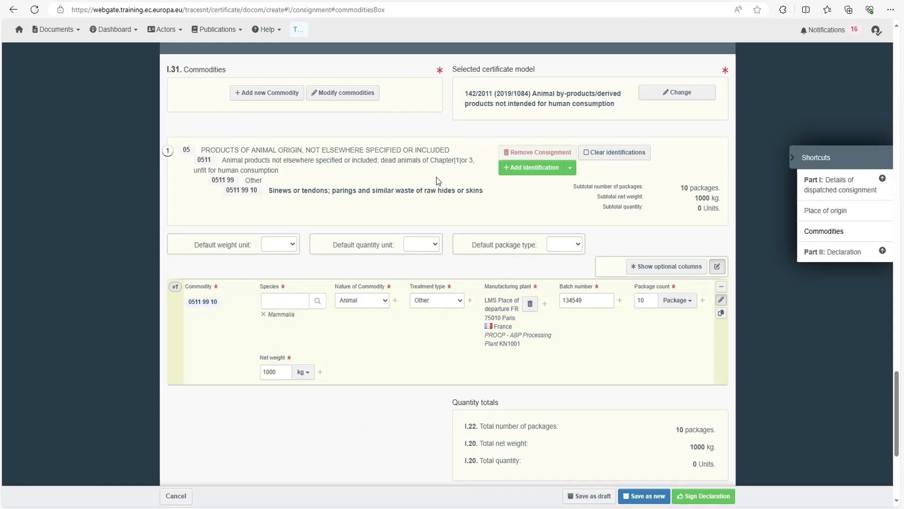
scroll(510, 178, "up", 9)
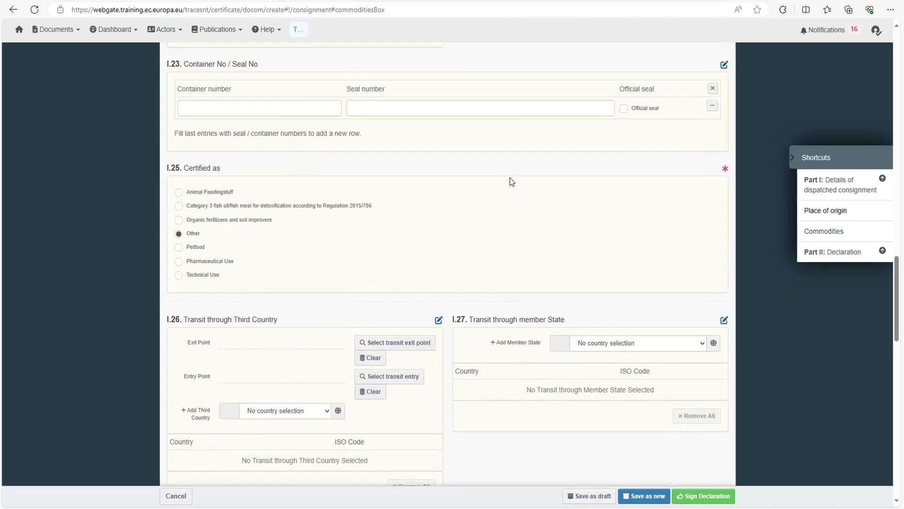
scroll(512, 182, "up", 6)
scroll(512, 182, "up", 5)
scroll(512, 182, "down", 7)
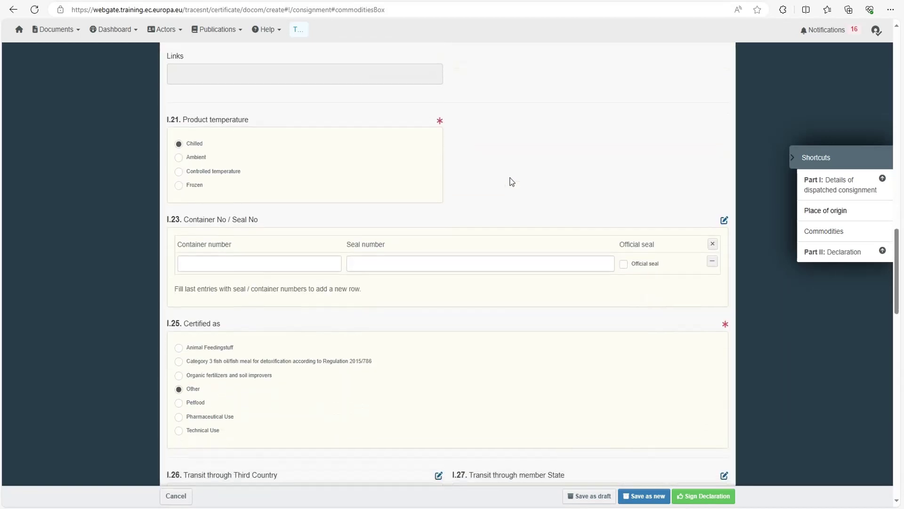
scroll(512, 181, "up", 5)
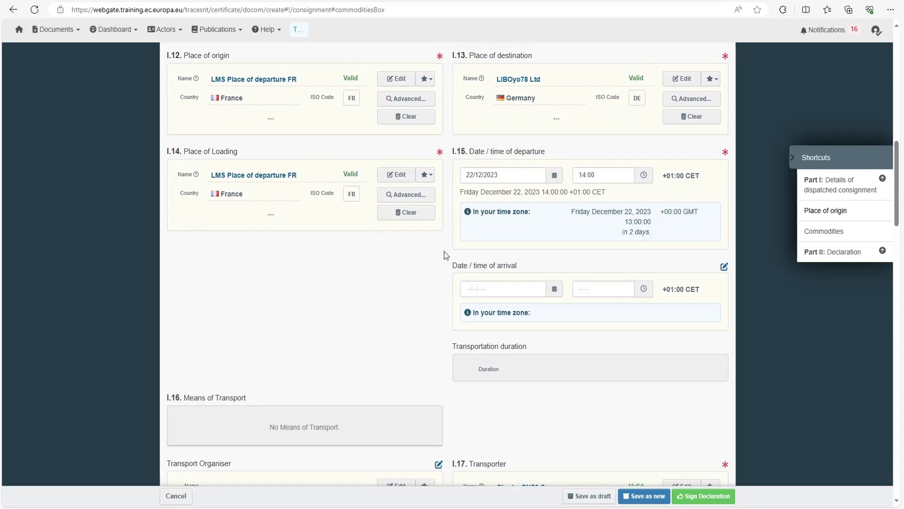
scroll(440, 327, "down", 6)
scroll(452, 316, "up", 4)
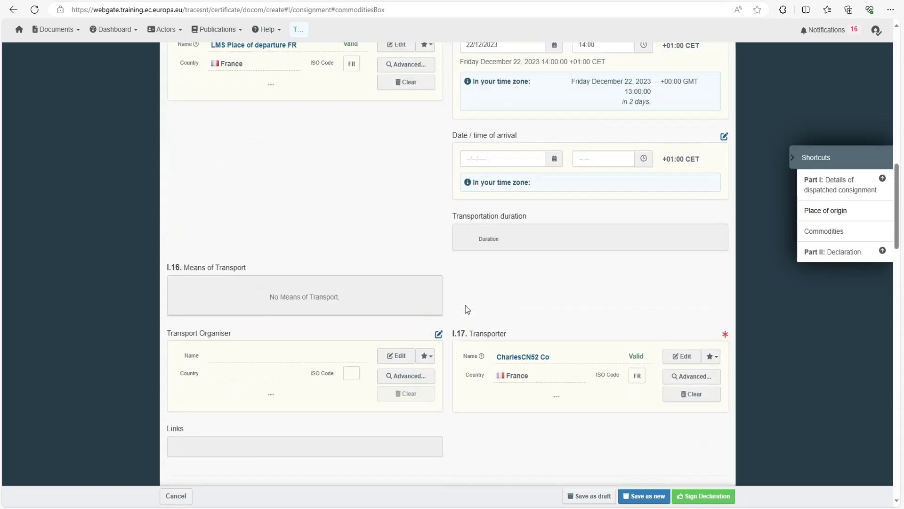
- Clear the departure date and time in box I.15
scroll(466, 309, "up", 1)
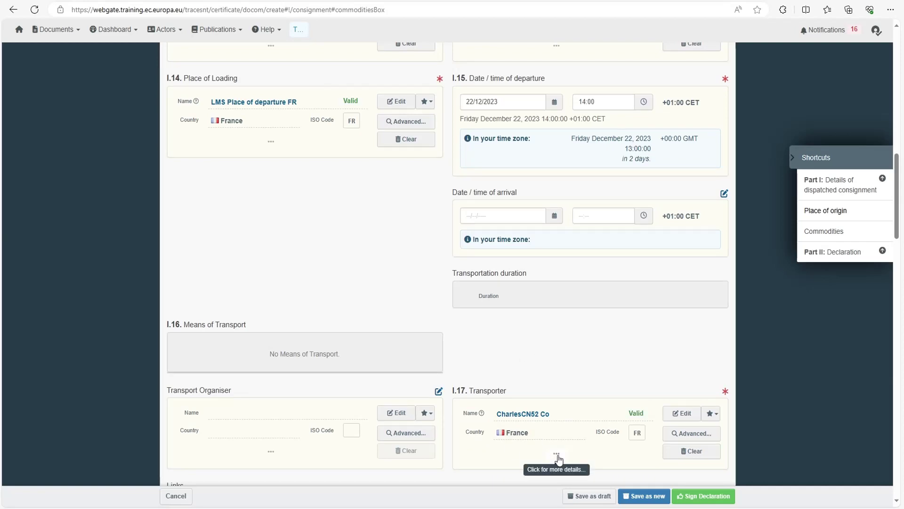
scroll(582, 412, "up", 5)
scroll(583, 413, "up", 8)
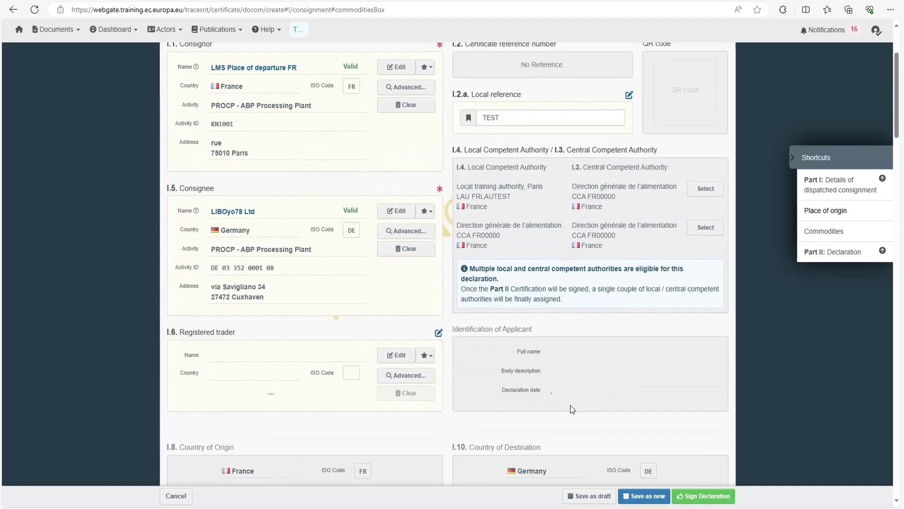
scroll(505, 301, "down", 3)
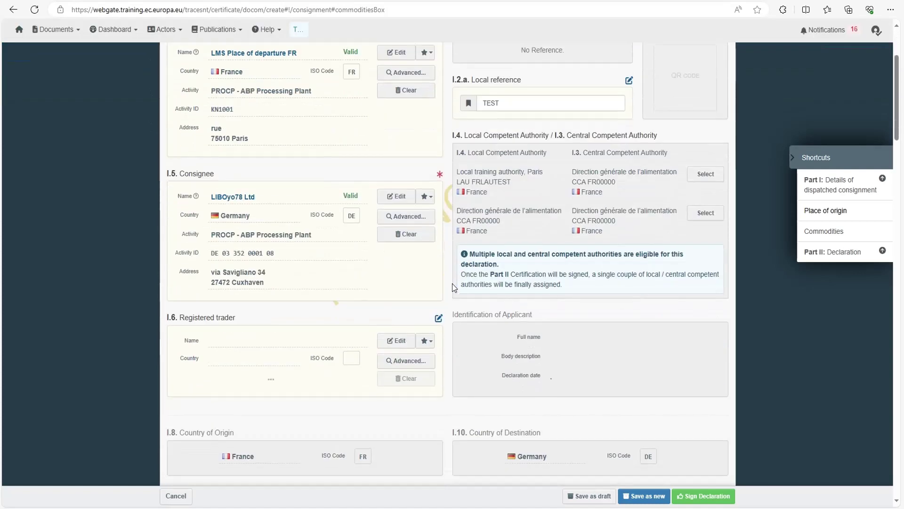
scroll(399, 261, "down", 9)
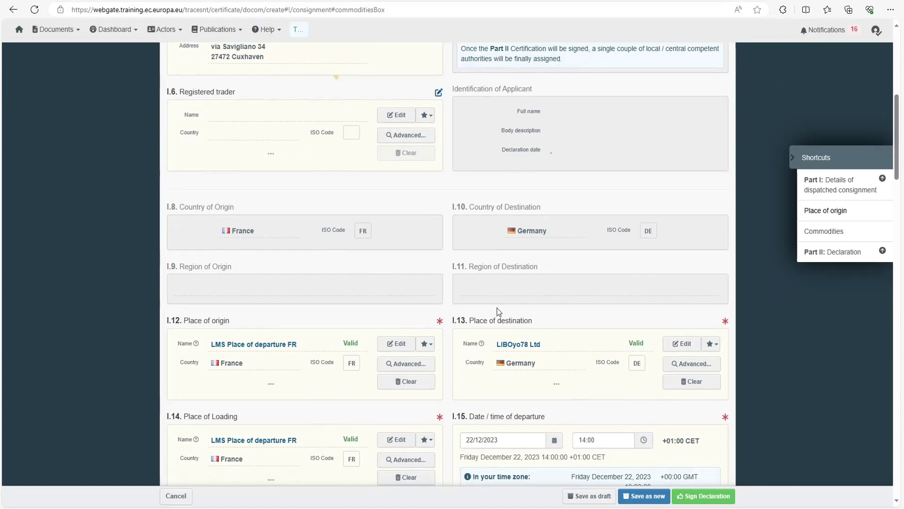
left_click(519, 220)
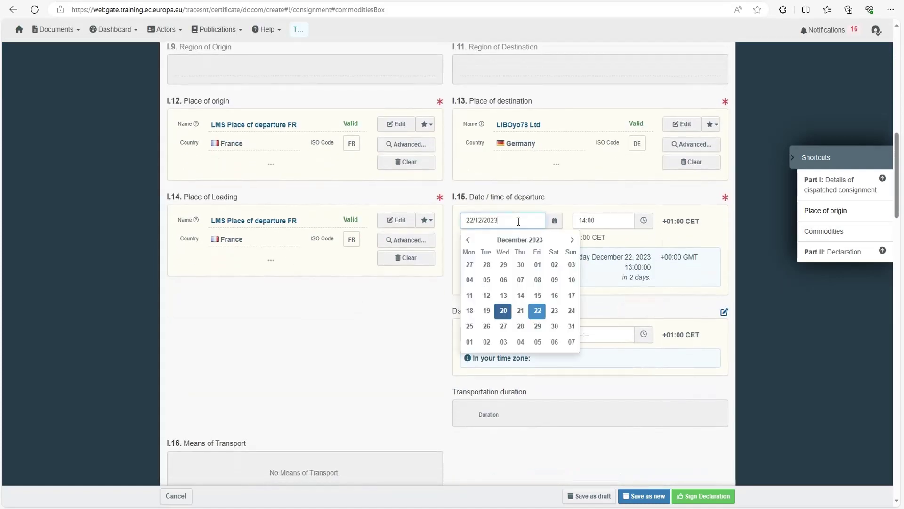
key("BackSpace")
key("BackSpace")
key("BackSpace")
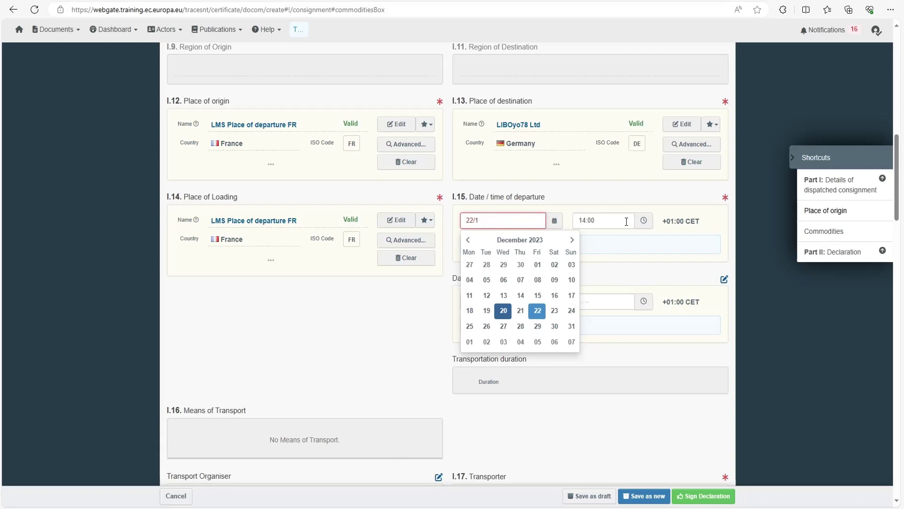
left_click(615, 221)
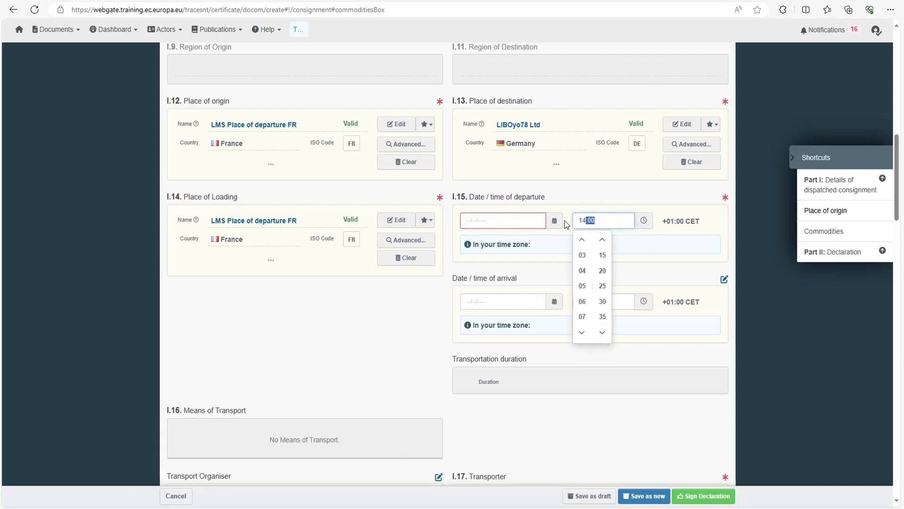
left_click(671, 259)
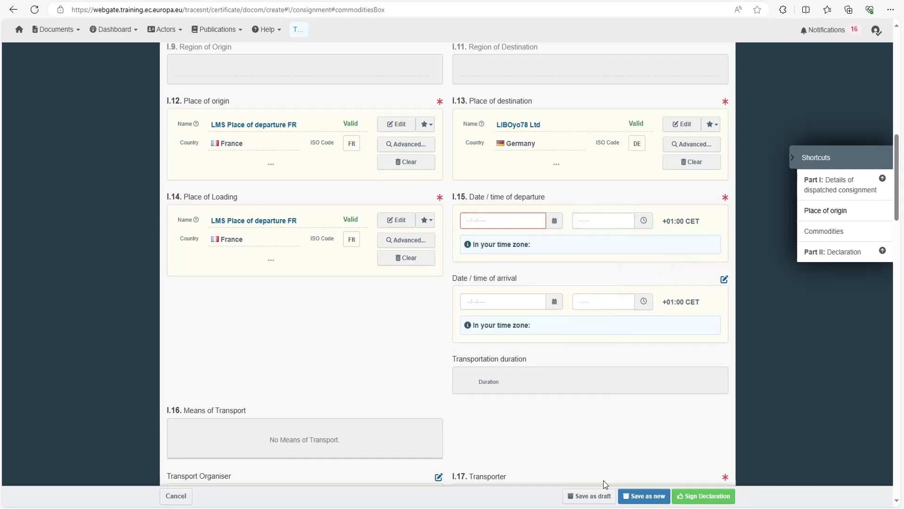
- Save the commercial document as a draft and copy its draft reference from the heading
left_click(588, 496)
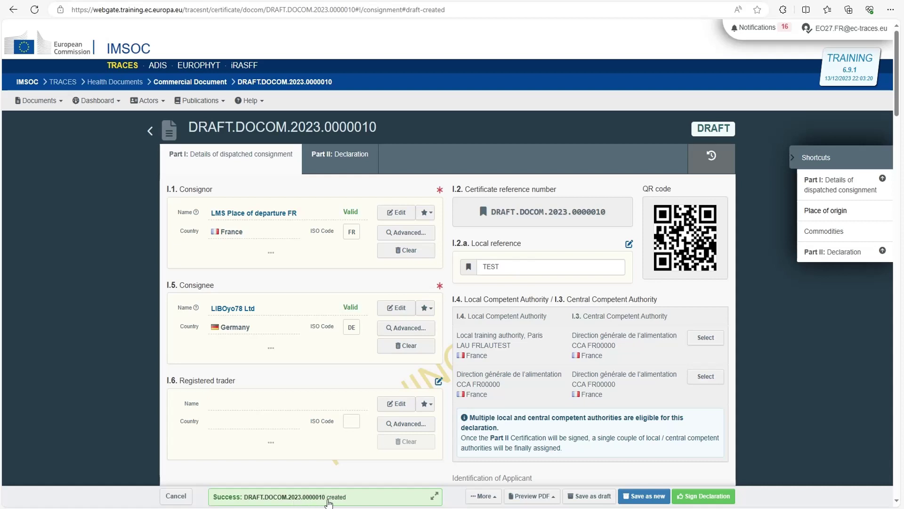
mouse_move(711, 134)
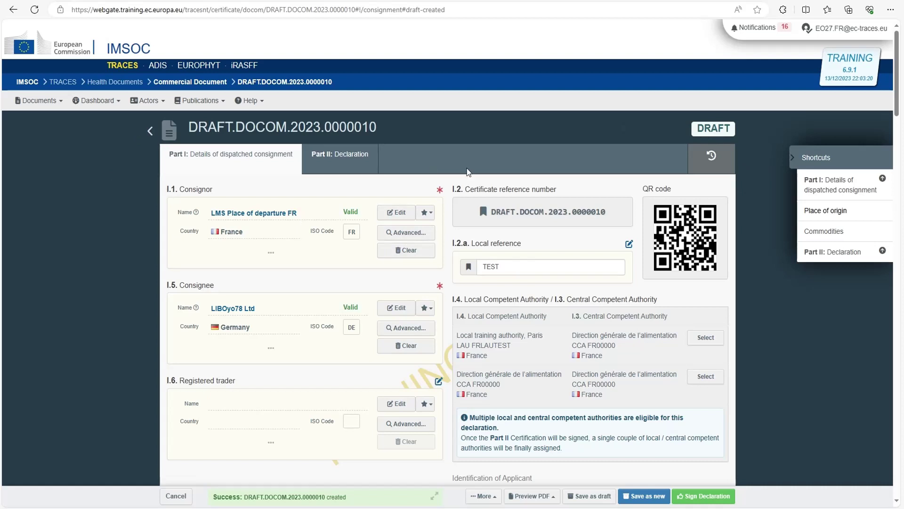
left_click_drag(378, 127, 180, 125)
right_click(180, 125)
left_click(261, 132)
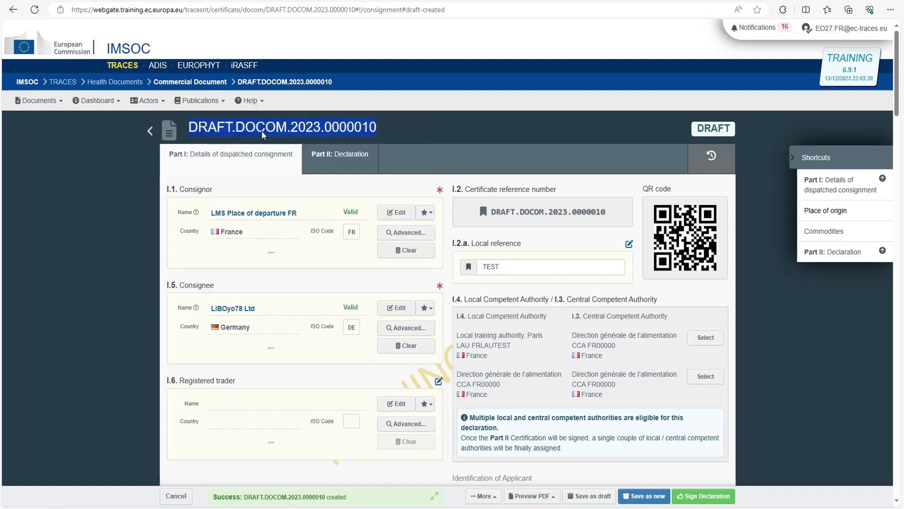
- Search the commercial documents for the copied reference DRAFT.DOCOM.2023.0000010 and reopen that draft
left_click(150, 131)
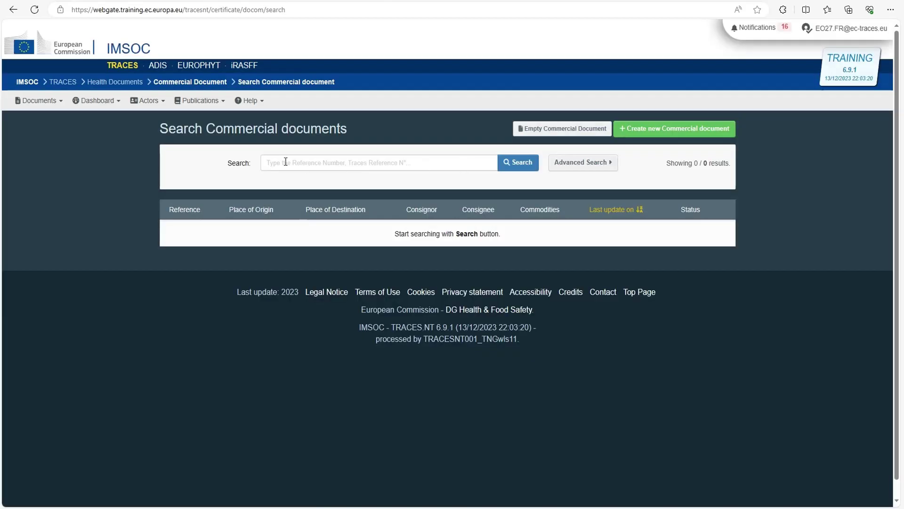
right_click(285, 161)
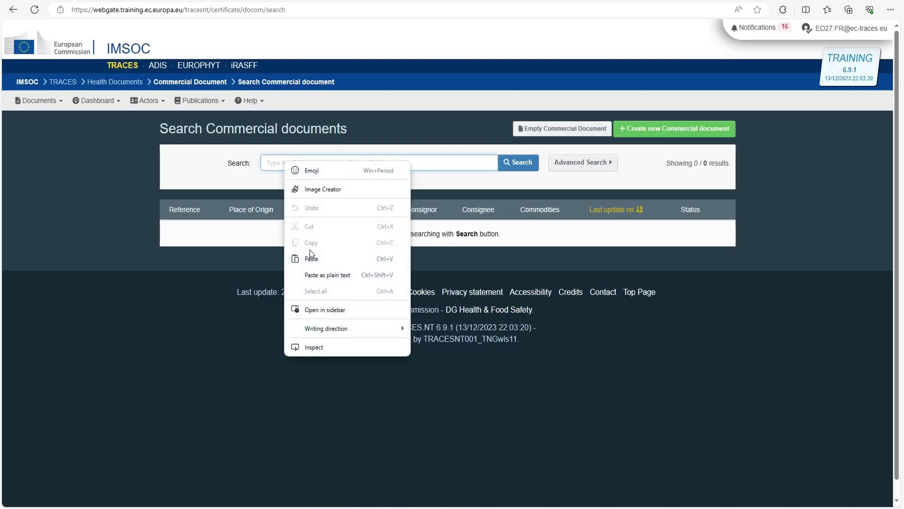
left_click(312, 259)
left_click(518, 162)
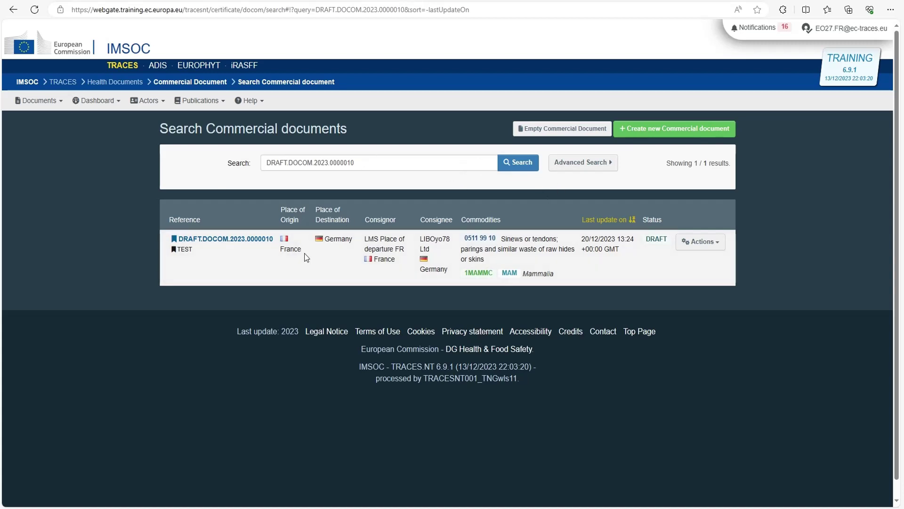
left_click(240, 243)
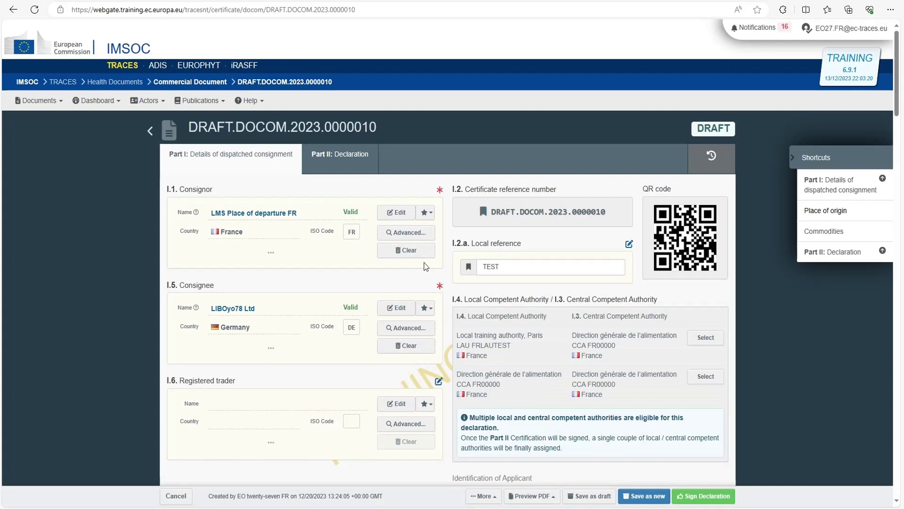
- Set the date and time of departure in box I.15 to 22/12/2023 at 14:00
scroll(519, 304, "down", 10)
scroll(523, 301, "down", 2)
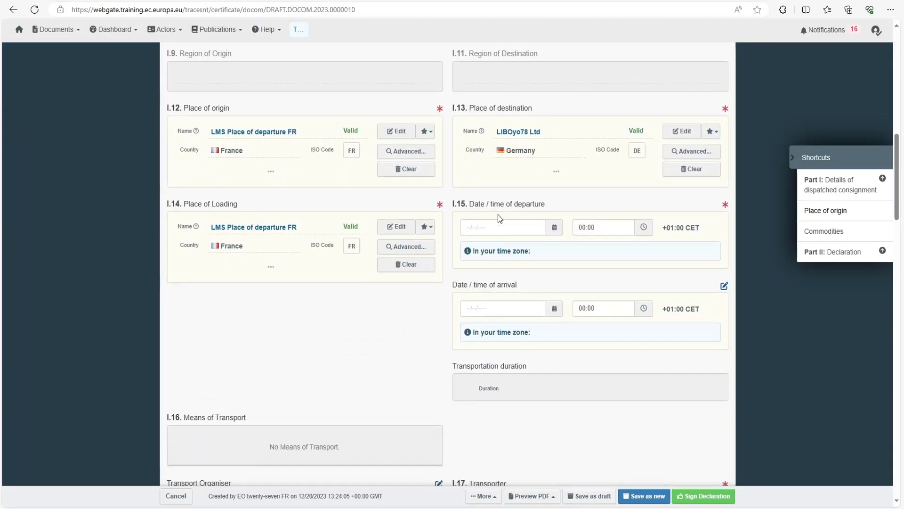
left_click(499, 227)
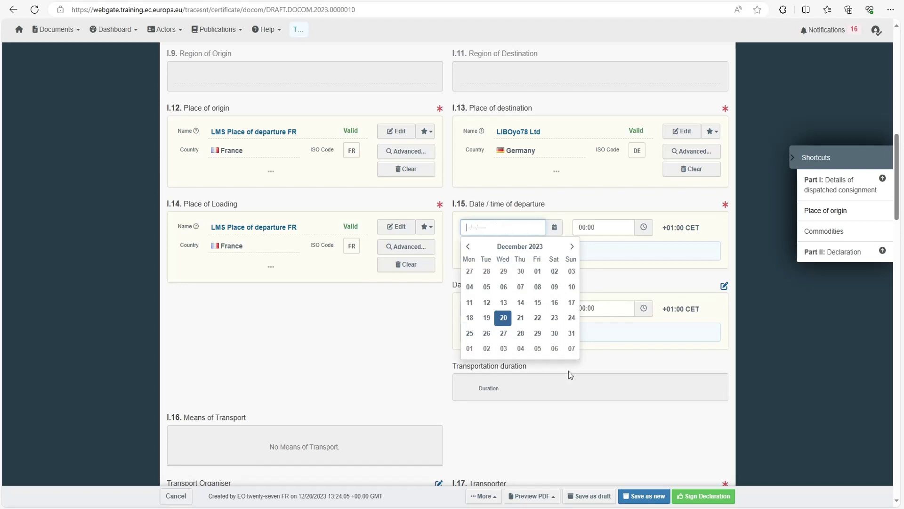
left_click(538, 318)
left_click(569, 227)
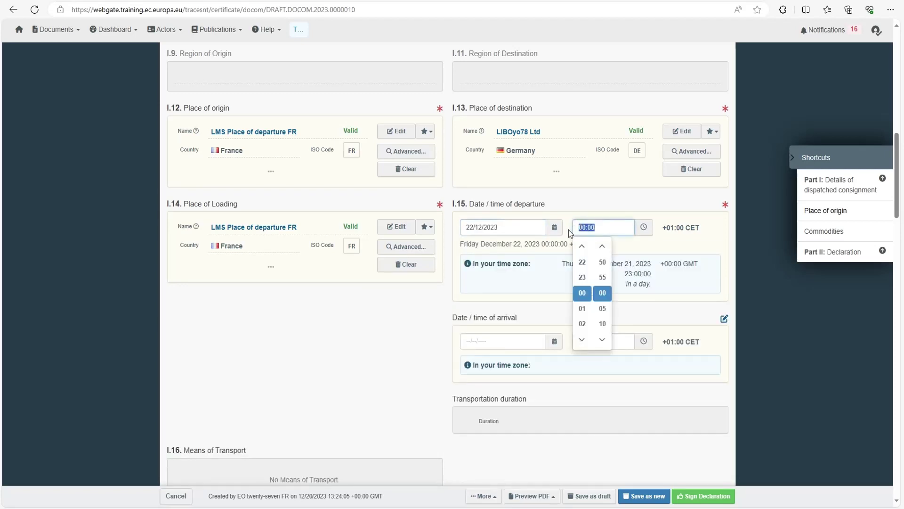
type("14:00")
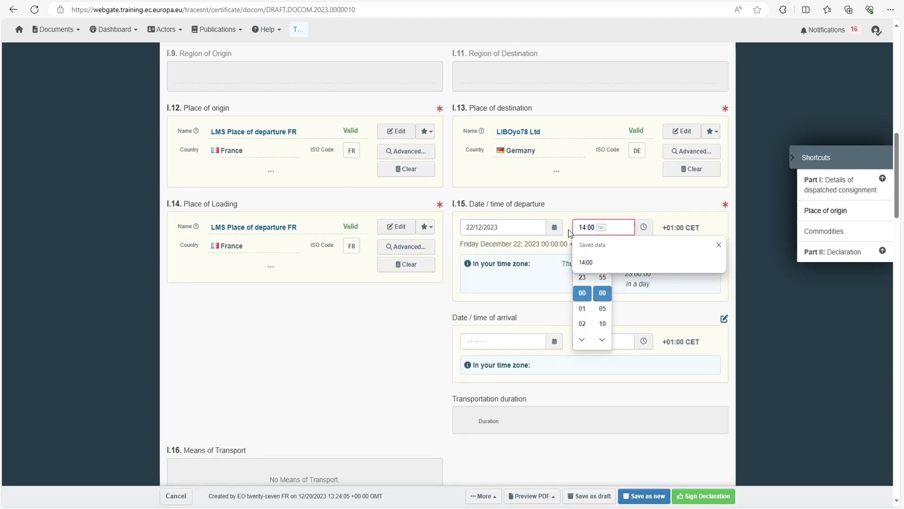
scroll(461, 377, "down", 3)
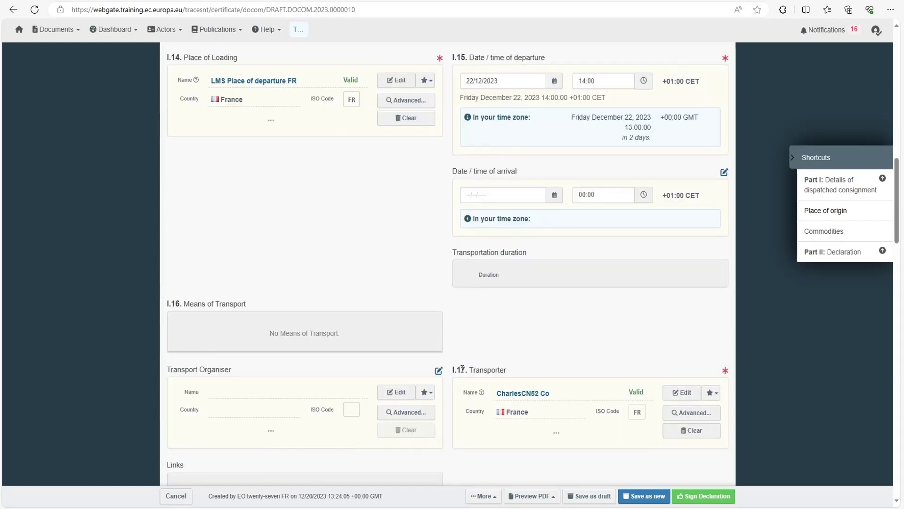
- Complete the signature line of the Part II declaration with France as done at, LMS as the place and 20/12/2023 as the date
scroll(462, 369, "up", 15)
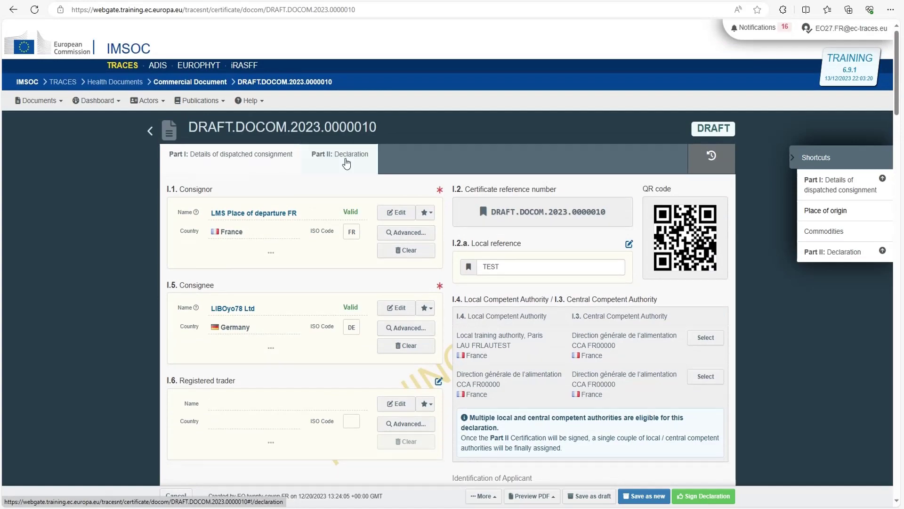
left_click(346, 163)
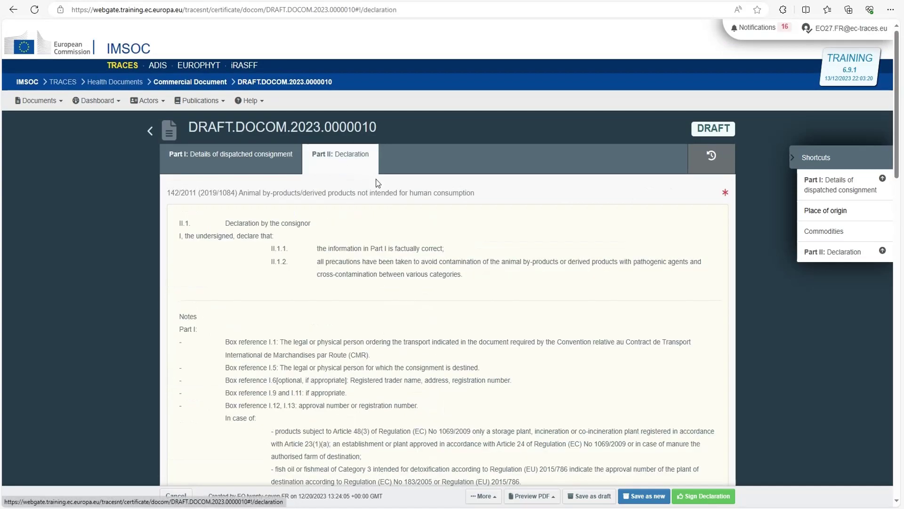
scroll(423, 257, "down", 20)
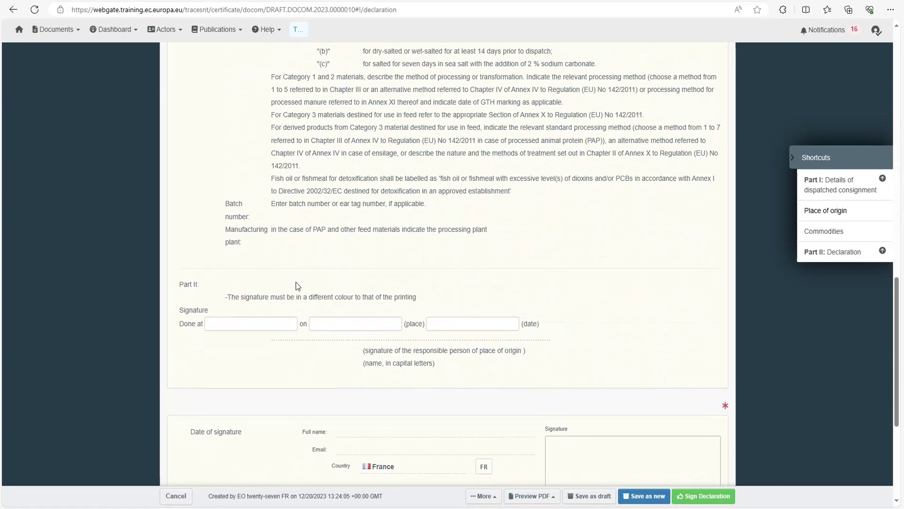
scroll(296, 281, "down", 2)
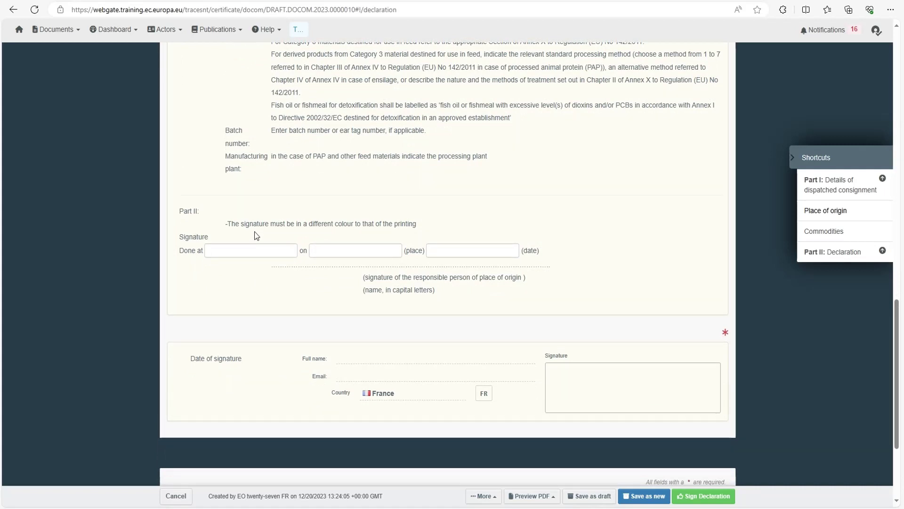
left_click(223, 253)
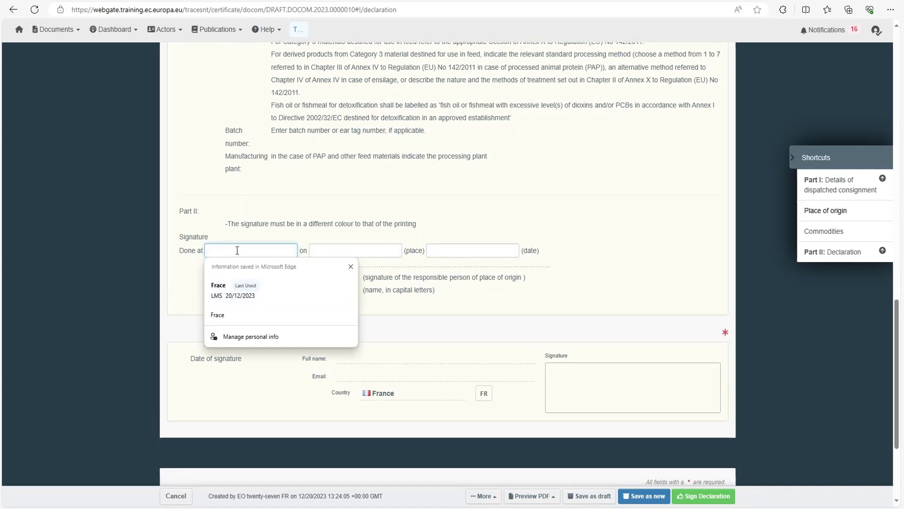
type("France")
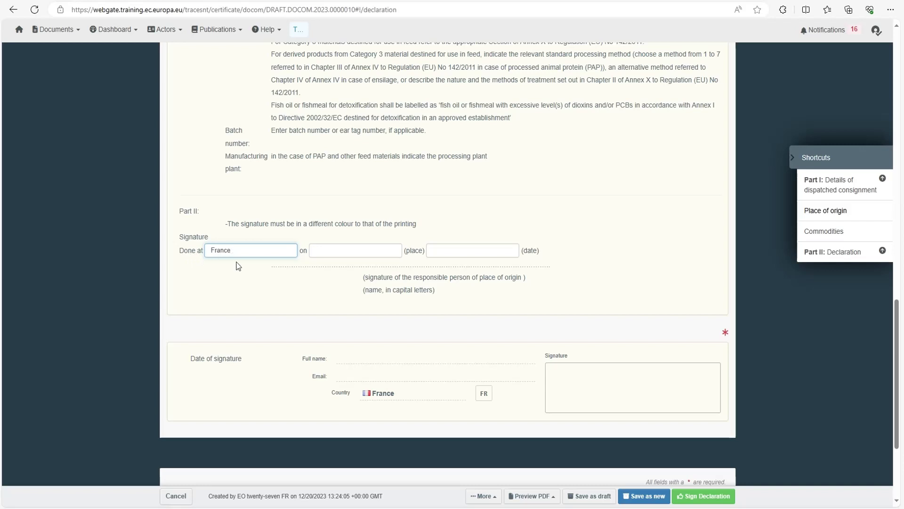
left_click(355, 247)
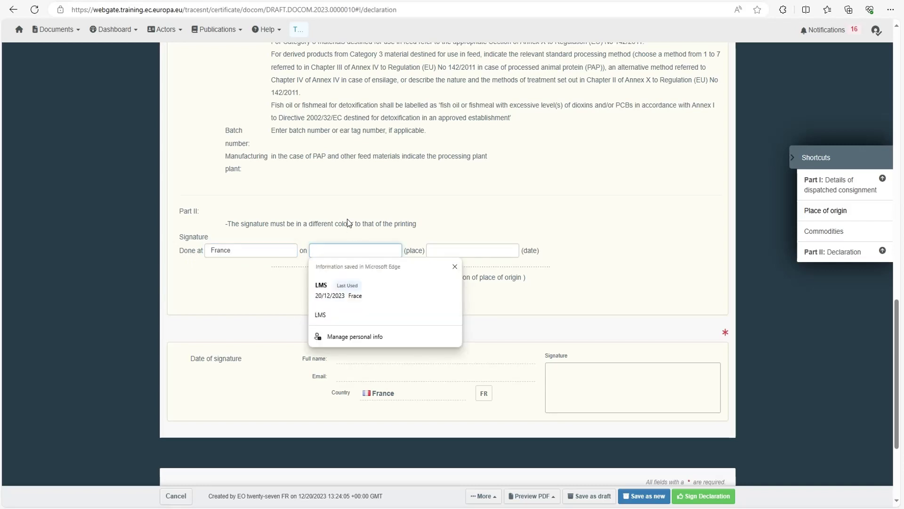
type("LMS")
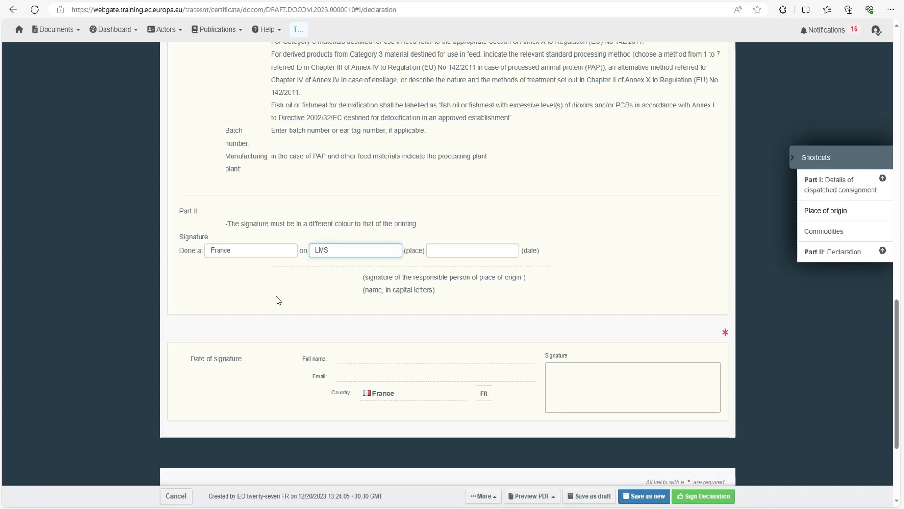
left_click(475, 251)
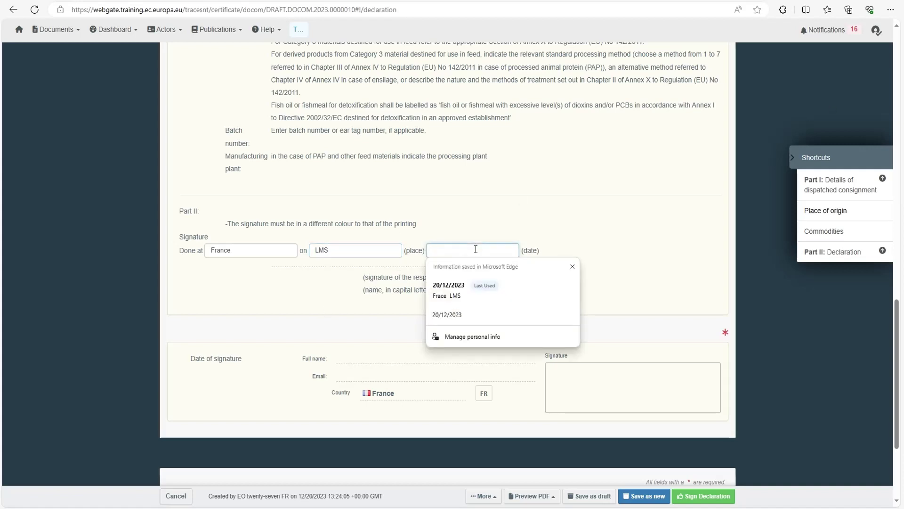
type("20")
key("Escape")
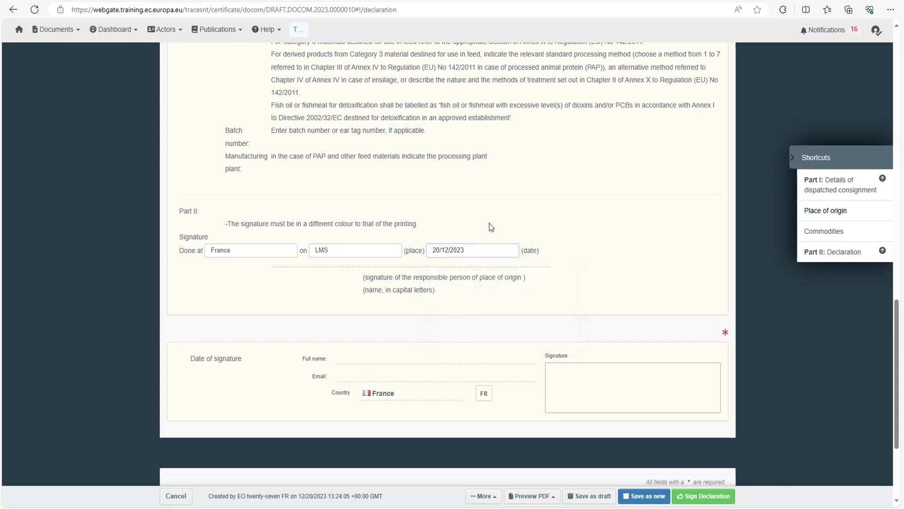
left_click(683, 408)
- Look over the Part II declaration and return to the Part I consignment details
scroll(476, 404, "down", 3)
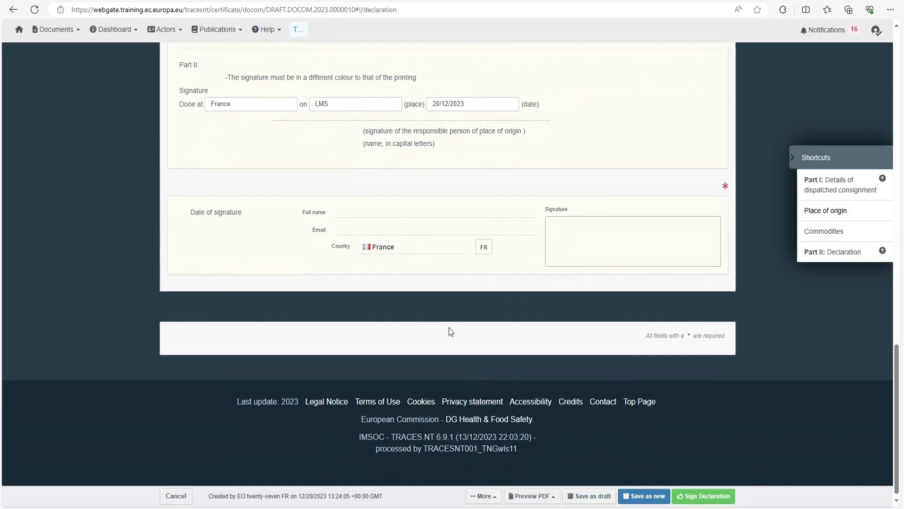
scroll(490, 354, "up", 5)
scroll(491, 353, "up", 5)
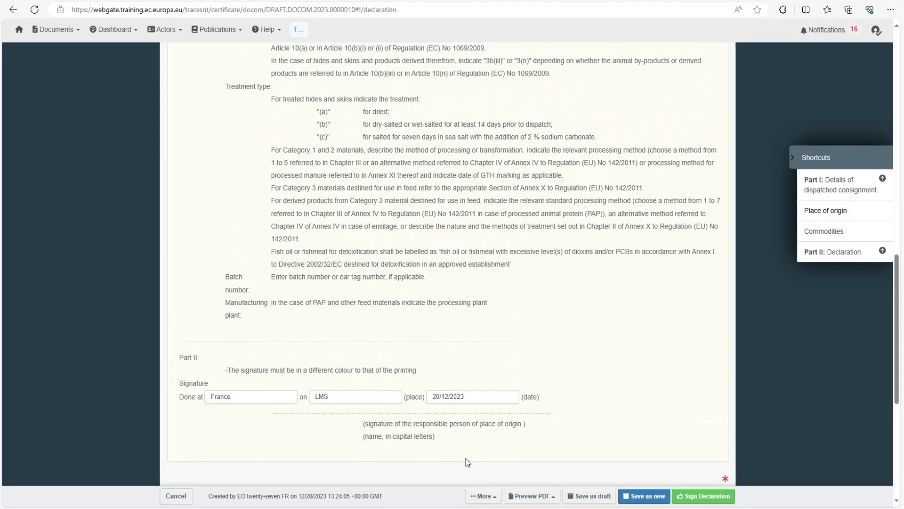
scroll(485, 452, "up", 10)
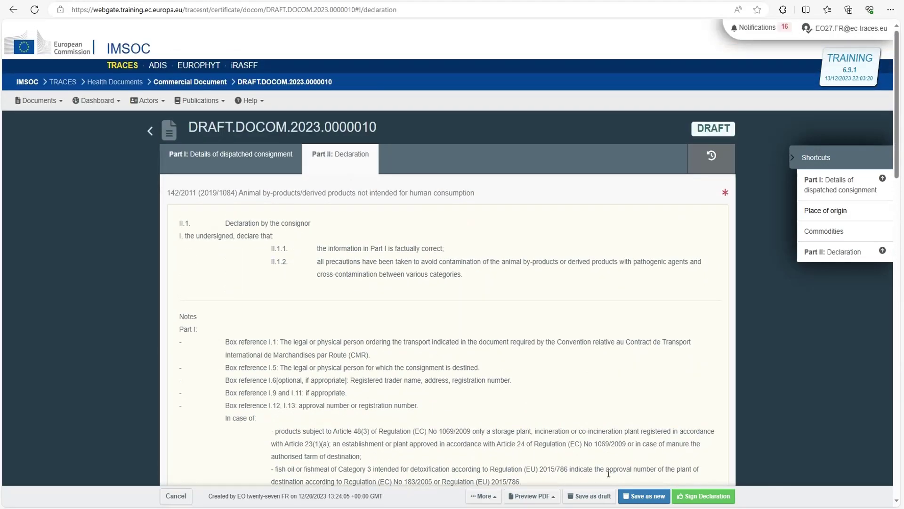
left_click(201, 159)
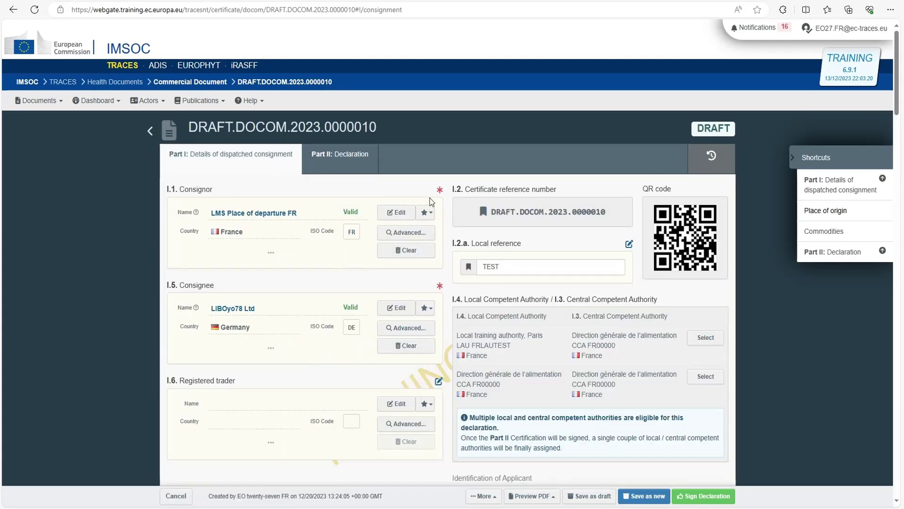
scroll(330, 254, "down", 2)
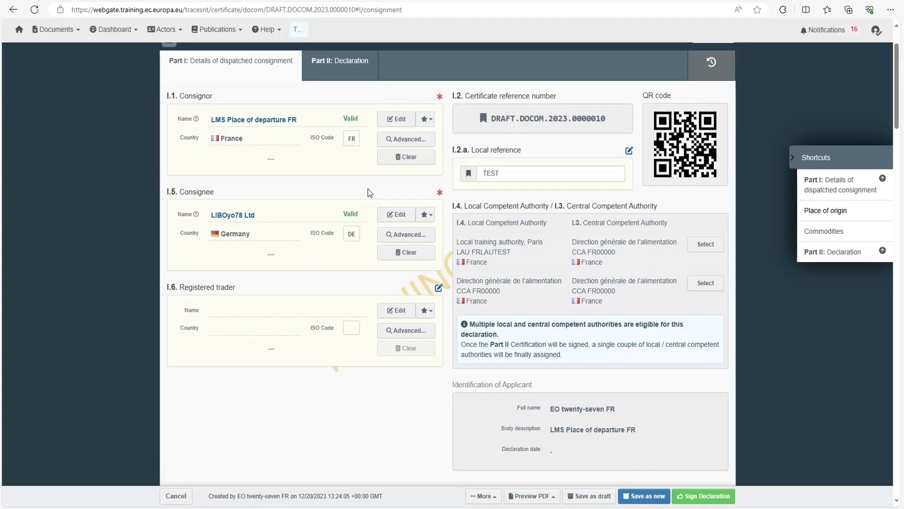
- Clear the consignor in box I.1 and try to sign the declaration without it
left_click(396, 161)
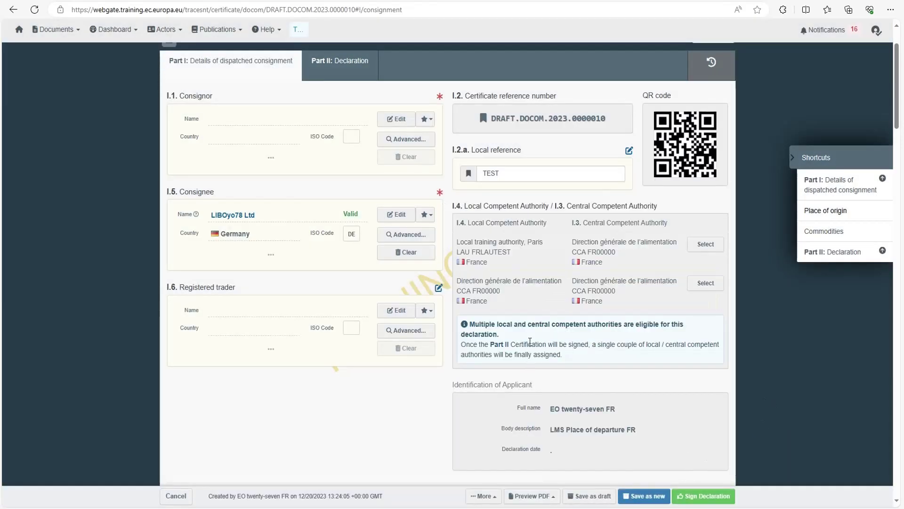
scroll(529, 341, "up", 2)
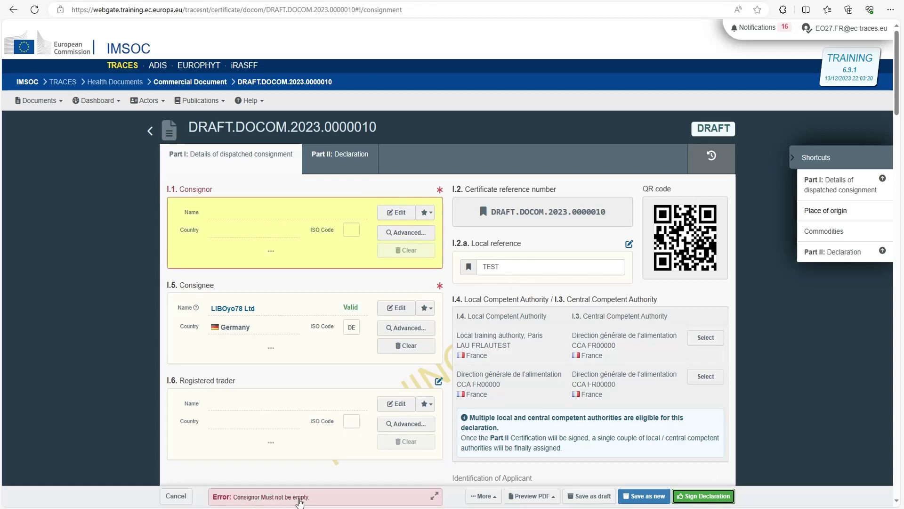
scroll(516, 307, "down", 15)
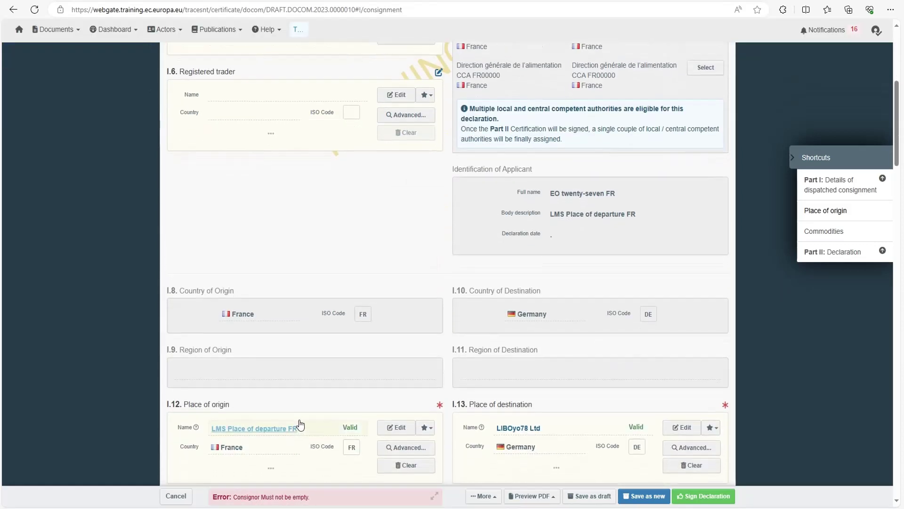
scroll(431, 288, "down", 3)
scroll(431, 288, "up", 4)
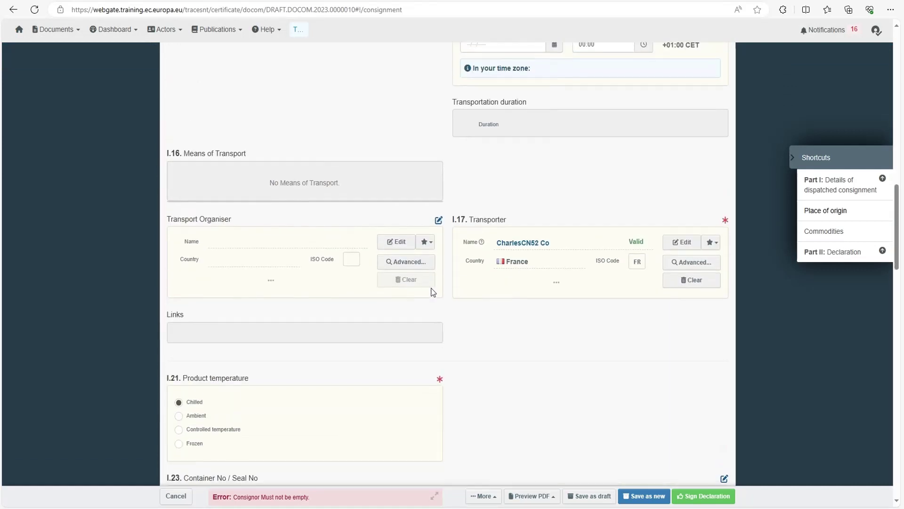
- Expand the error details and jump from the listed error to the Consignor box in Part I
left_click(313, 499)
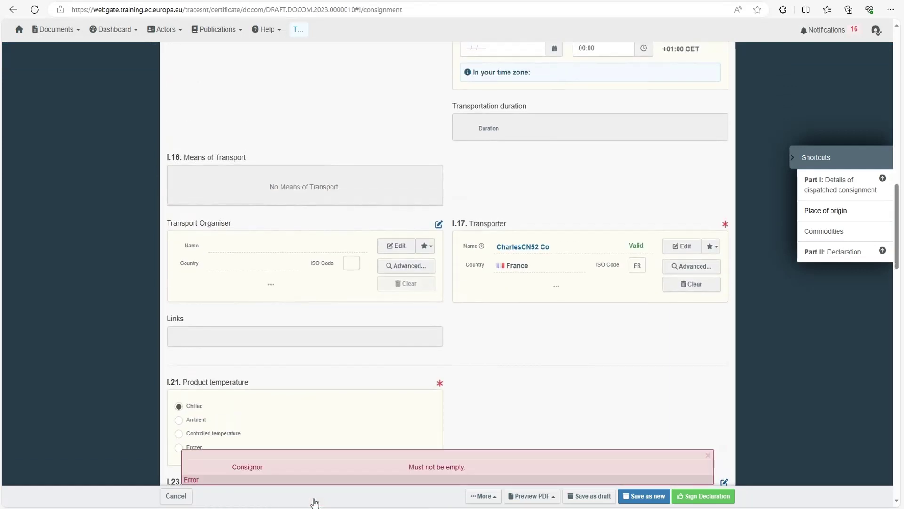
left_click(434, 468)
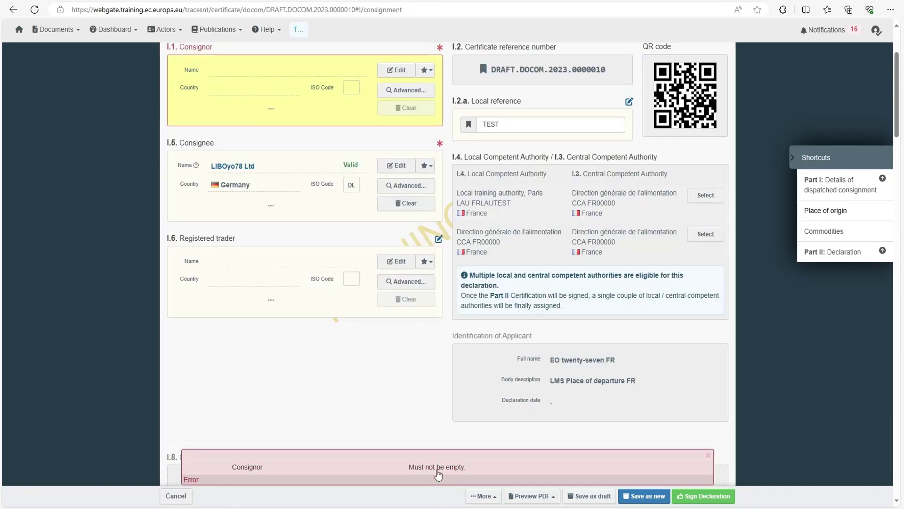
scroll(372, 329, "up", 2)
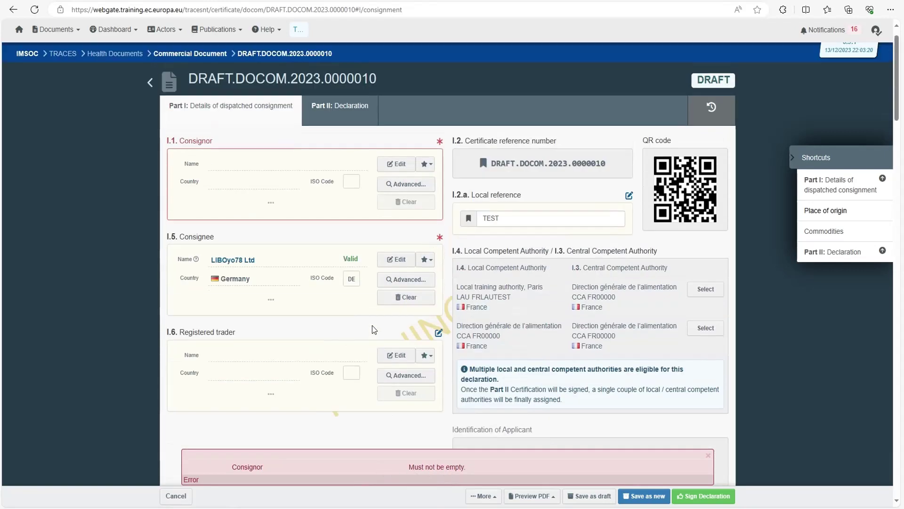
scroll(372, 329, "up", 1)
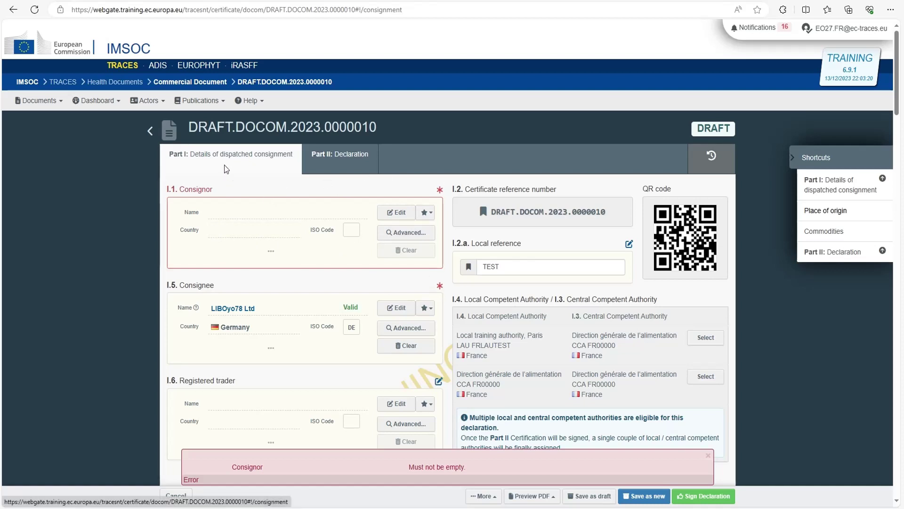
- Search French operators for LMS, select the ABP processing plant LMS Place of departure FR as consignor, and choose Local training authority, Paris as local competent authority
left_click(397, 231)
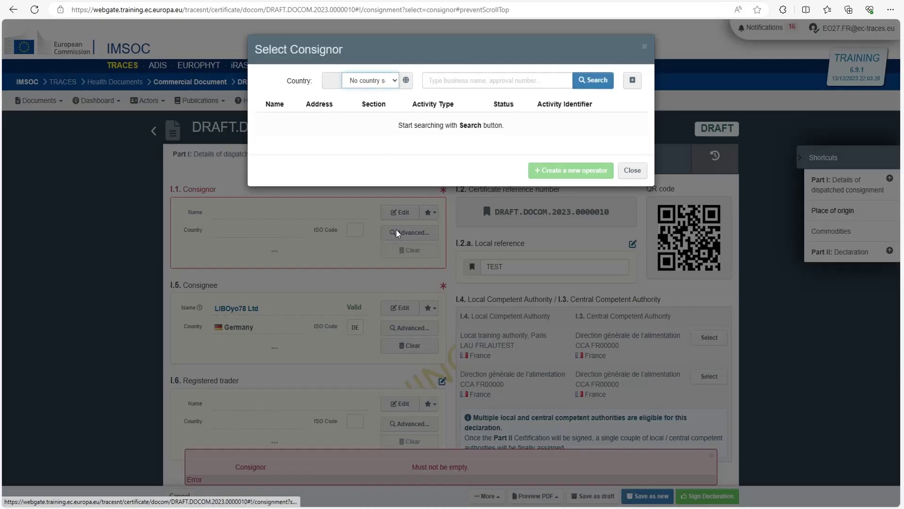
left_click(384, 81)
type("fr")
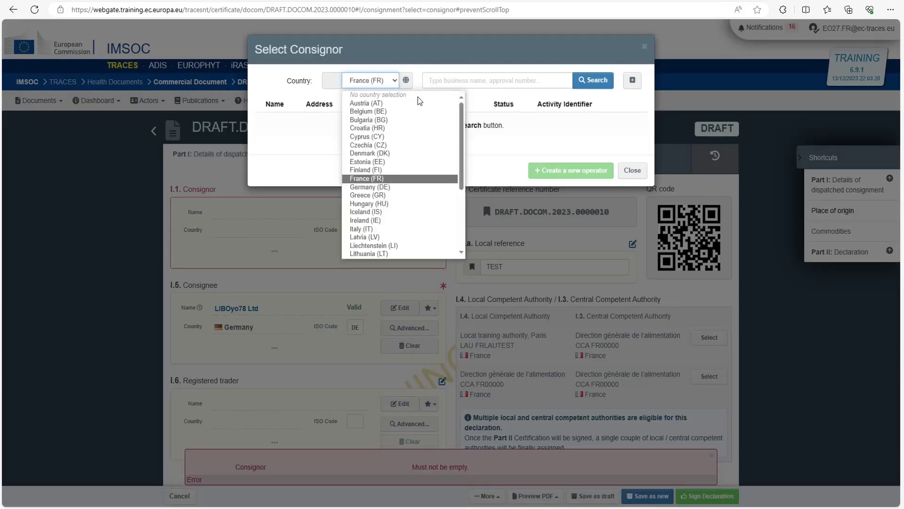
key("Return")
left_click(445, 84)
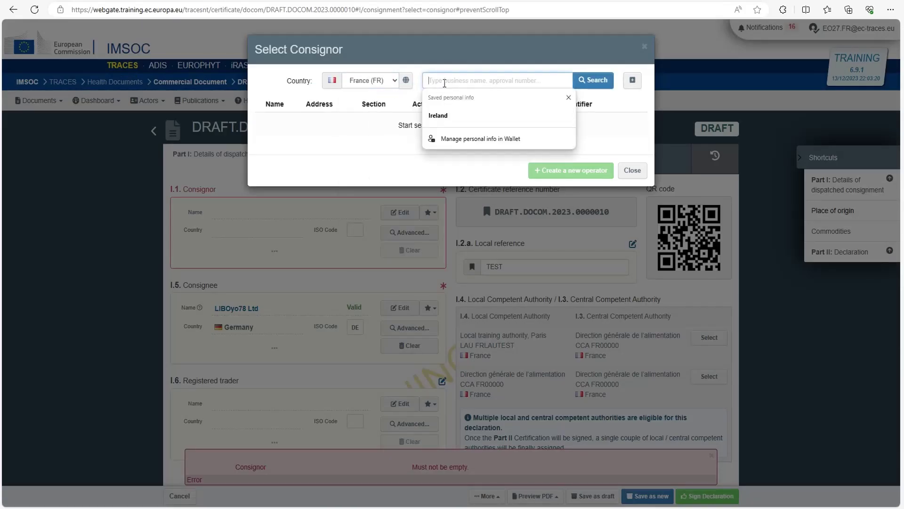
type("LMS")
key("Return")
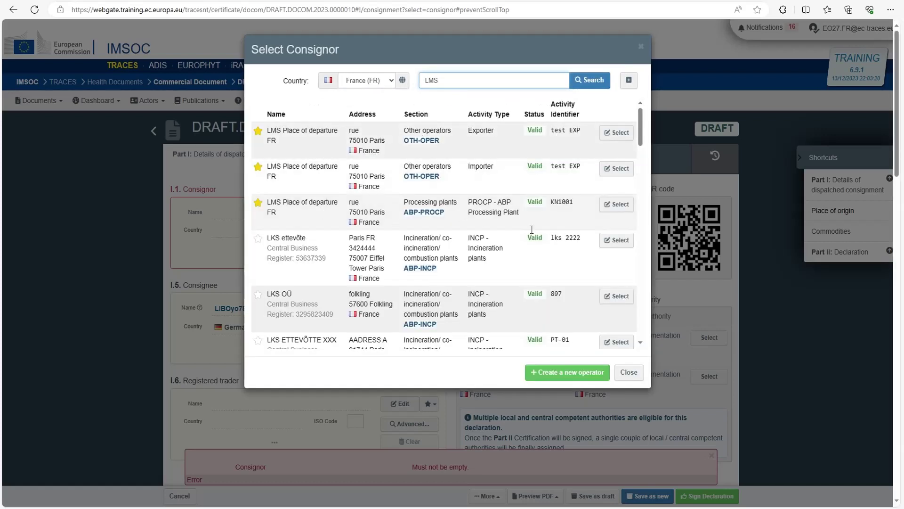
left_click(618, 204)
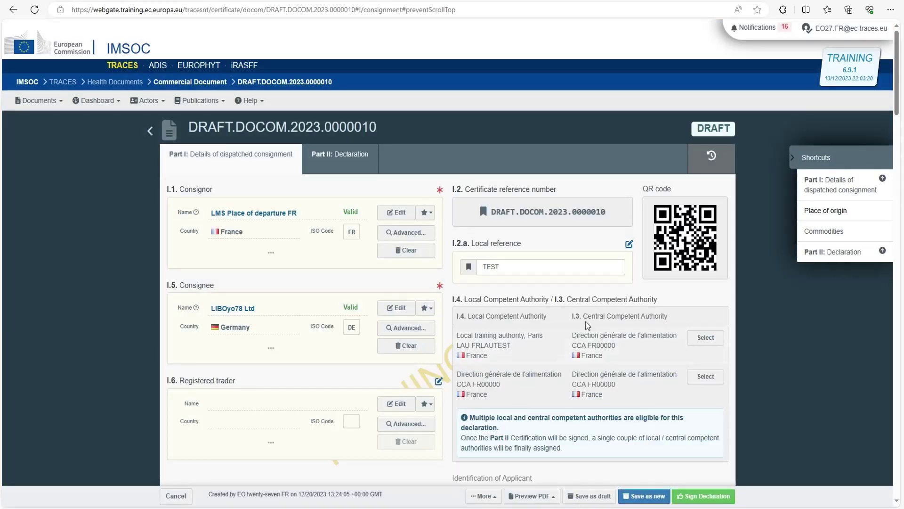
left_click(706, 338)
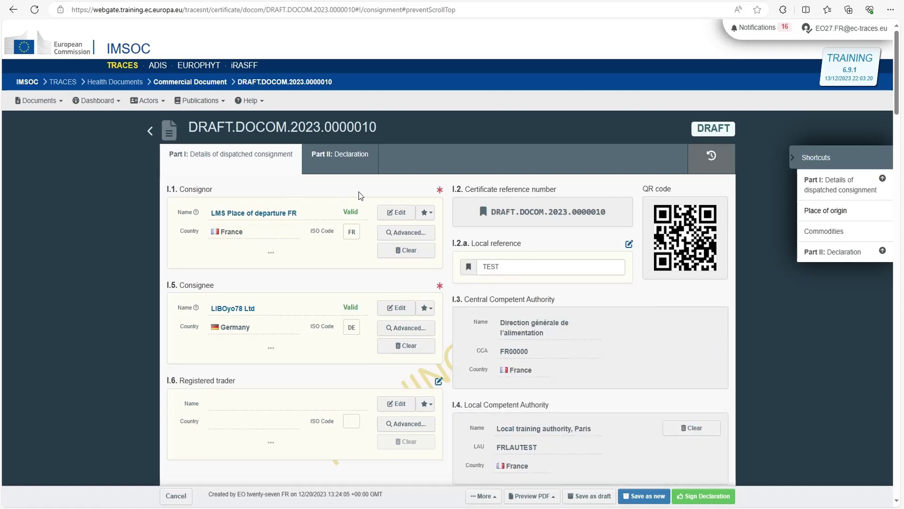
- Check the Part I details down to the commodities and sign the declaration
scroll(476, 188, "down", 15)
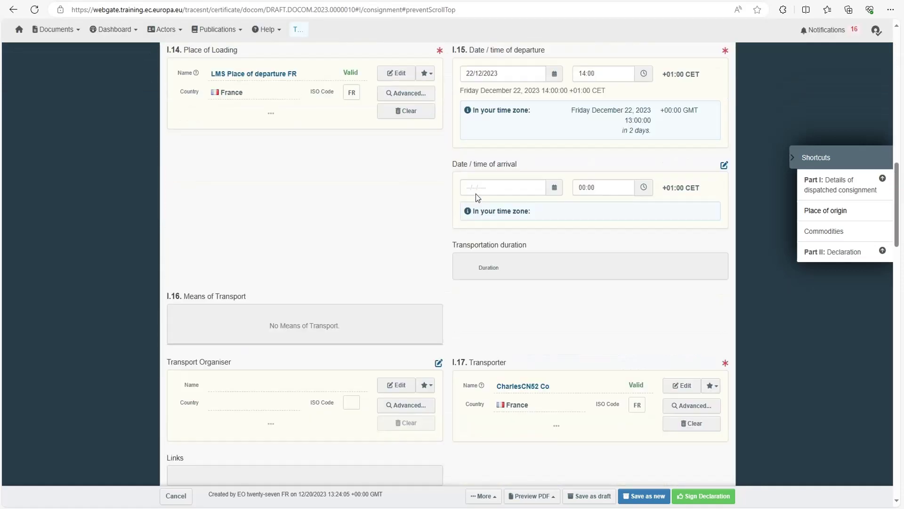
scroll(476, 225, "down", 6)
scroll(476, 224, "up", 5)
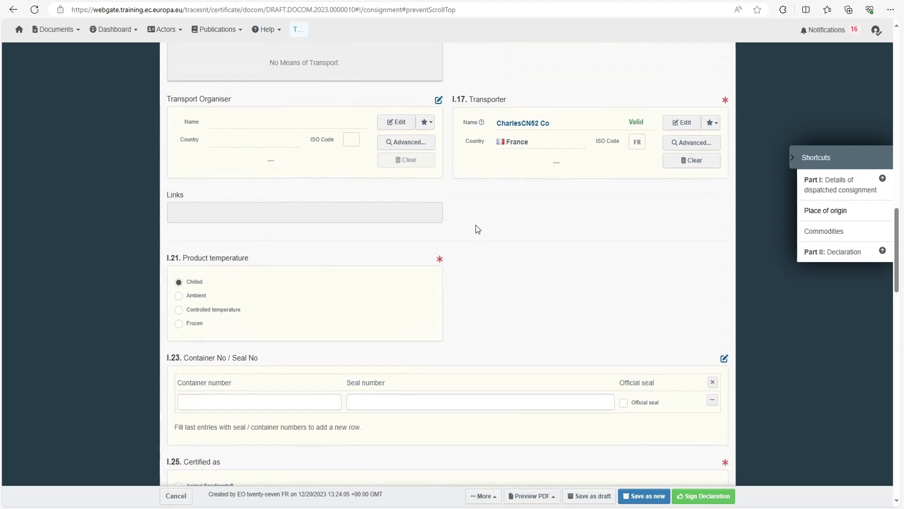
scroll(475, 225, "down", 20)
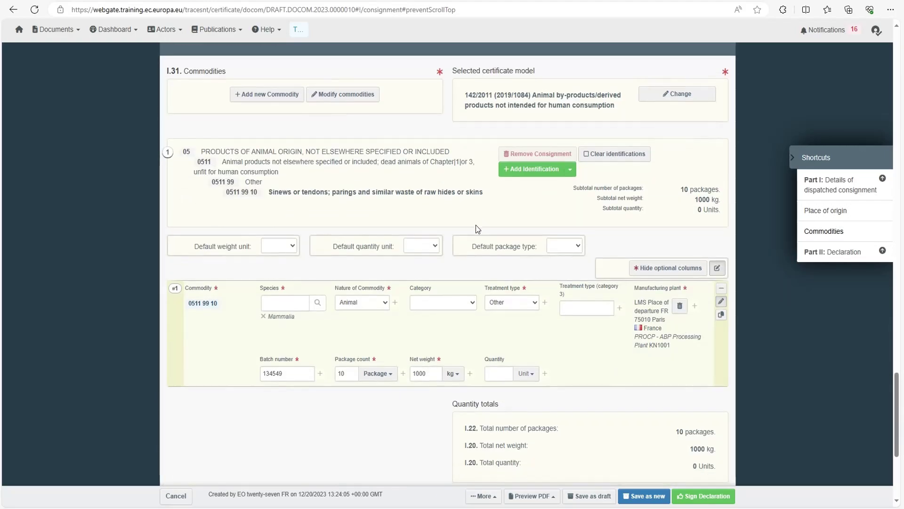
scroll(498, 300, "up", 20)
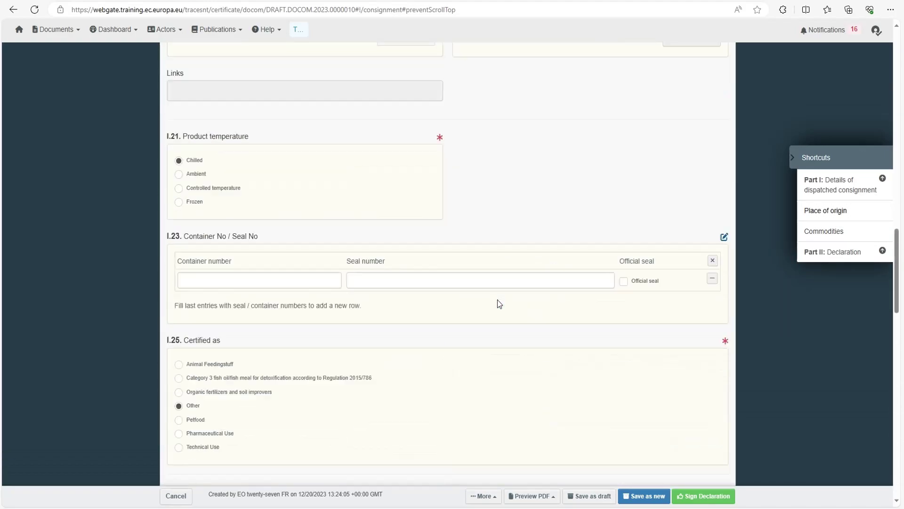
scroll(497, 298, "up", 12)
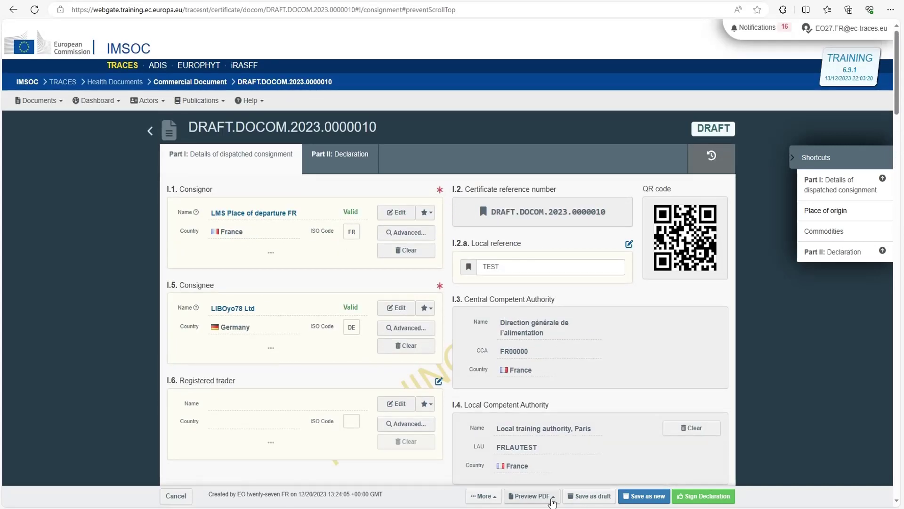
left_click(701, 497)
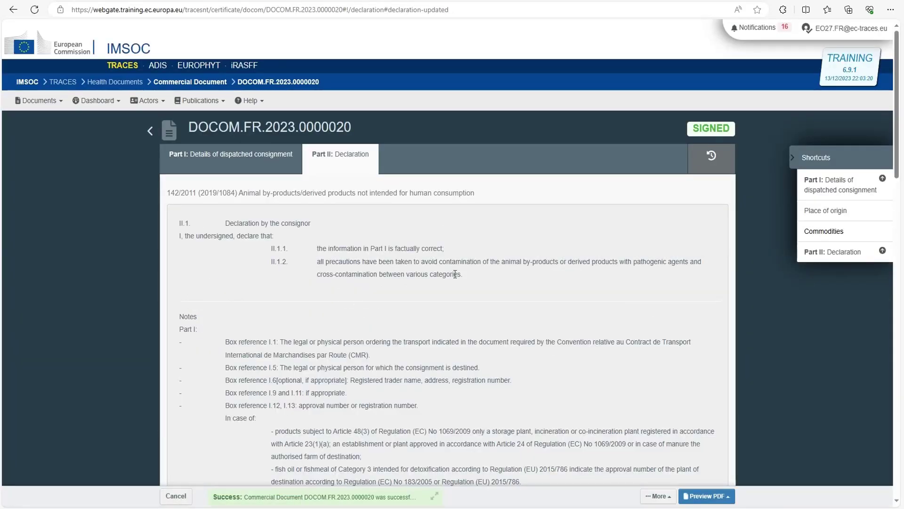
- Review the signature block of the signed Part II declaration and return to the Part I details
scroll(501, 326, "down", 20)
scroll(427, 394, "down", 2)
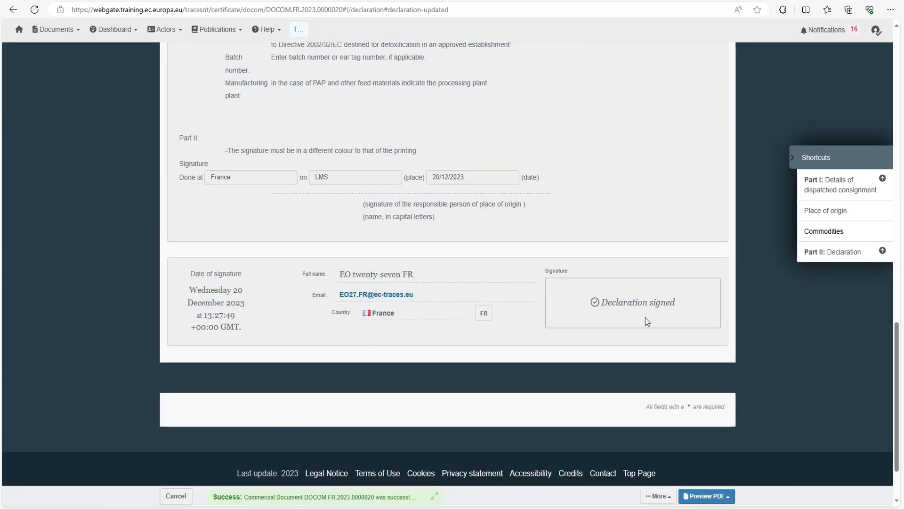
scroll(377, 352, "up", 20)
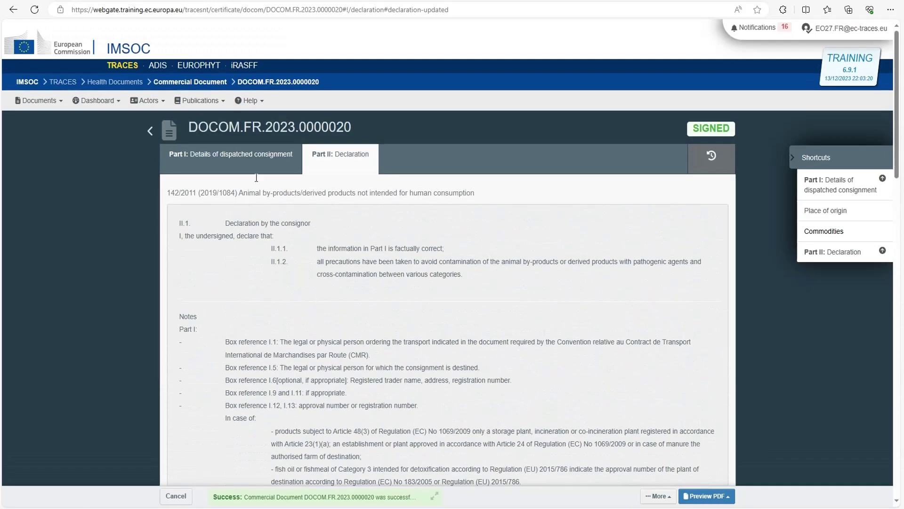
left_click(256, 154)
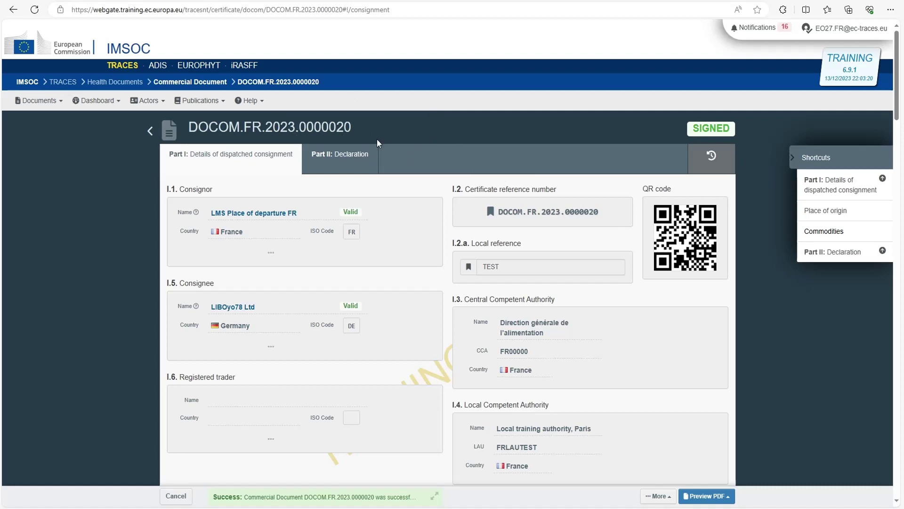
- Copy the reference DOCOM.FR.2023.0000020 and search the commercial documents for it
left_click_drag(374, 132, 188, 127)
right_click(211, 129)
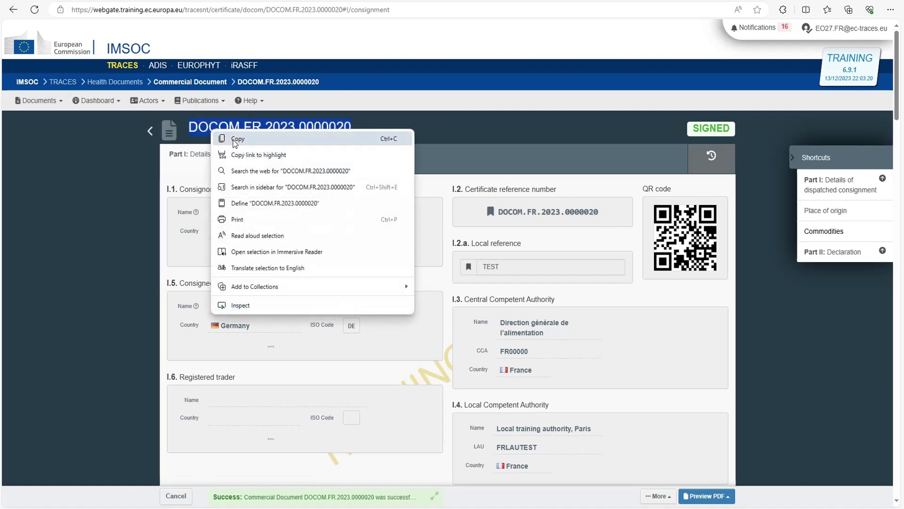
left_click(261, 146)
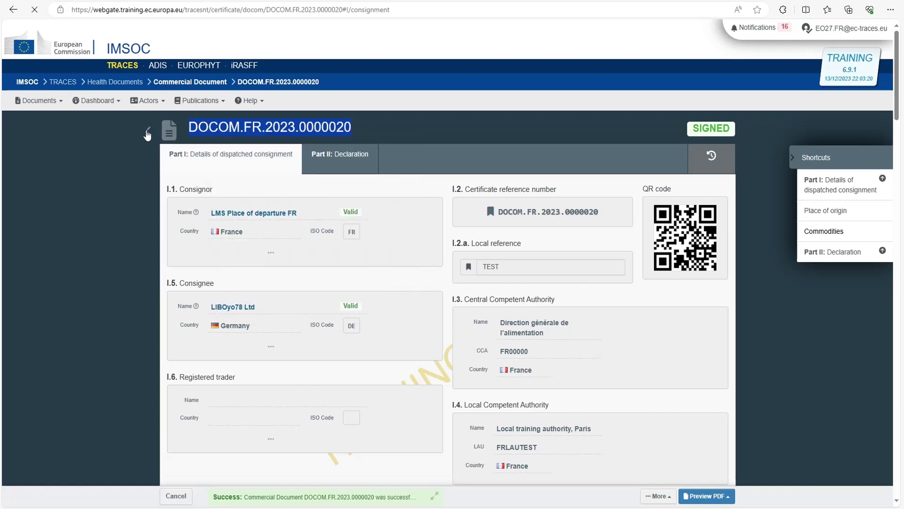
left_click(148, 132)
right_click(316, 163)
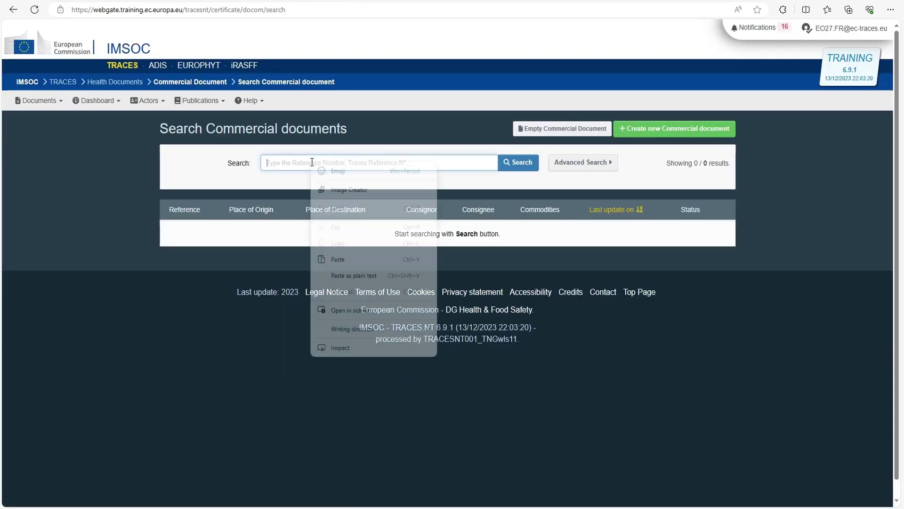
left_click(333, 258)
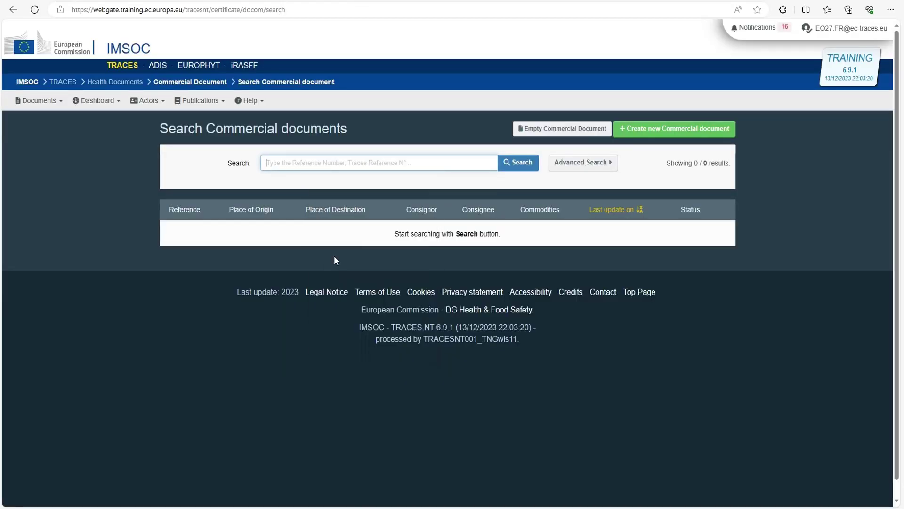
left_click(520, 165)
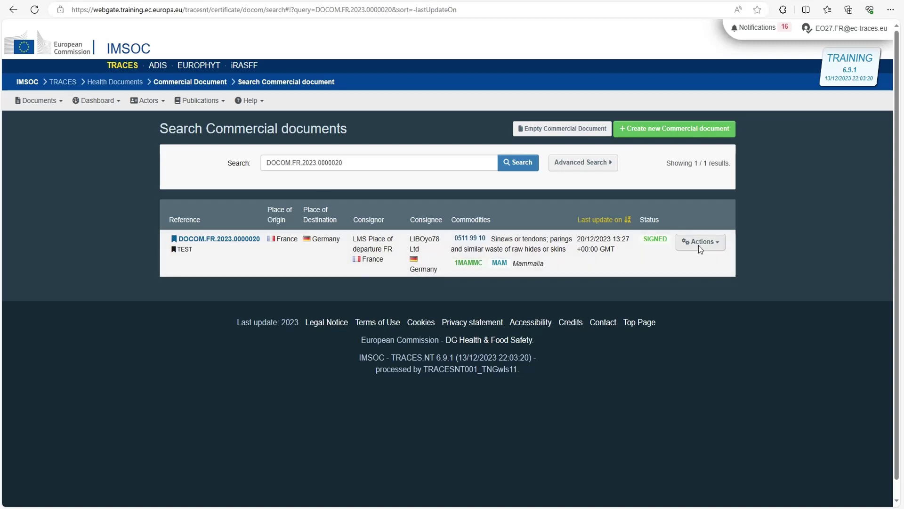
- Copy the signed document DOCOM.FR.2023.0000020 as a new commercial document
left_click(718, 244)
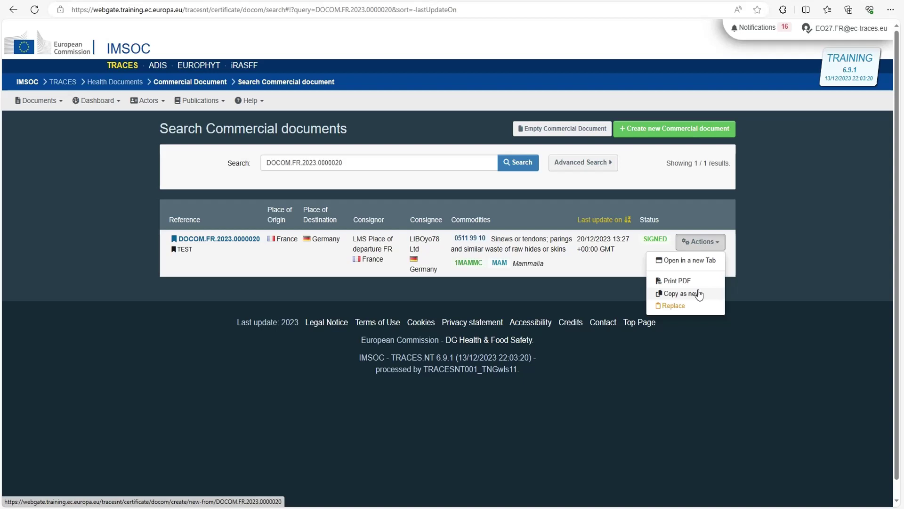
left_click(699, 293)
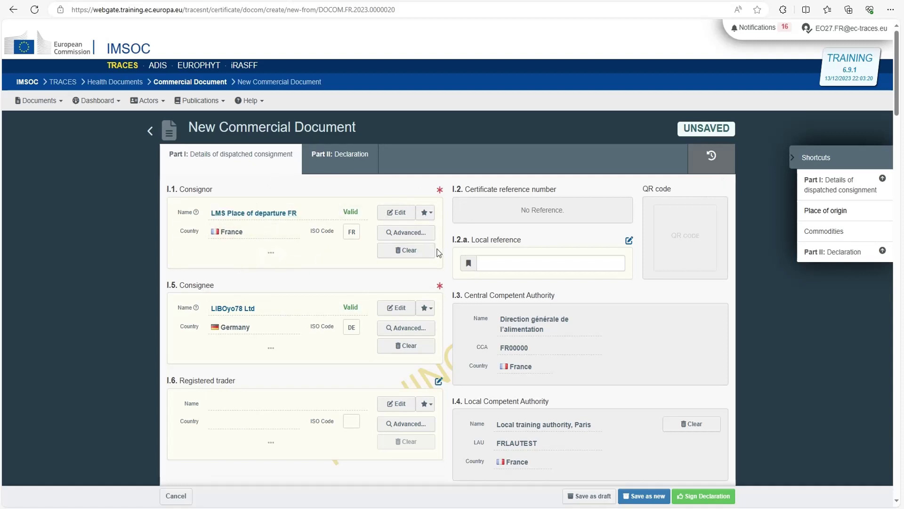
- Set the date and time of departure in box I.15 to 28/12/2023 at 14:00
scroll(377, 265, "down", 2)
scroll(457, 267, "down", 8)
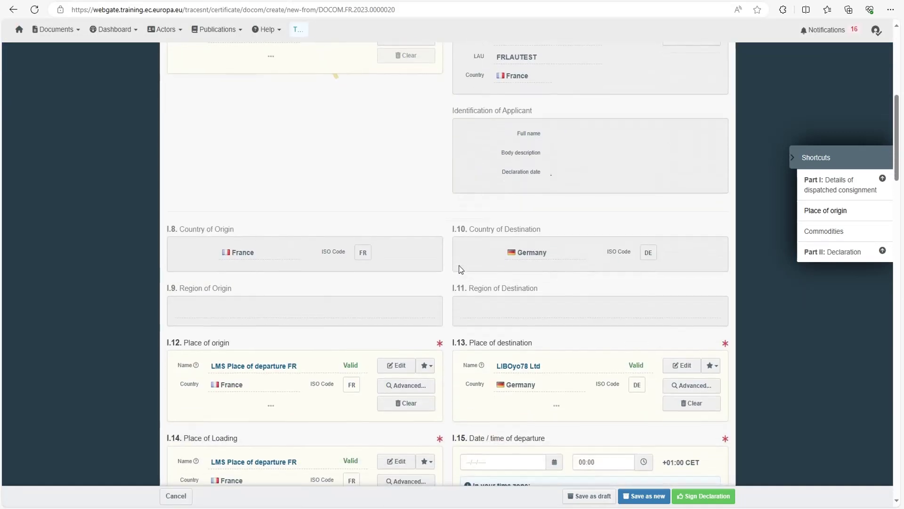
scroll(457, 266, "down", 3)
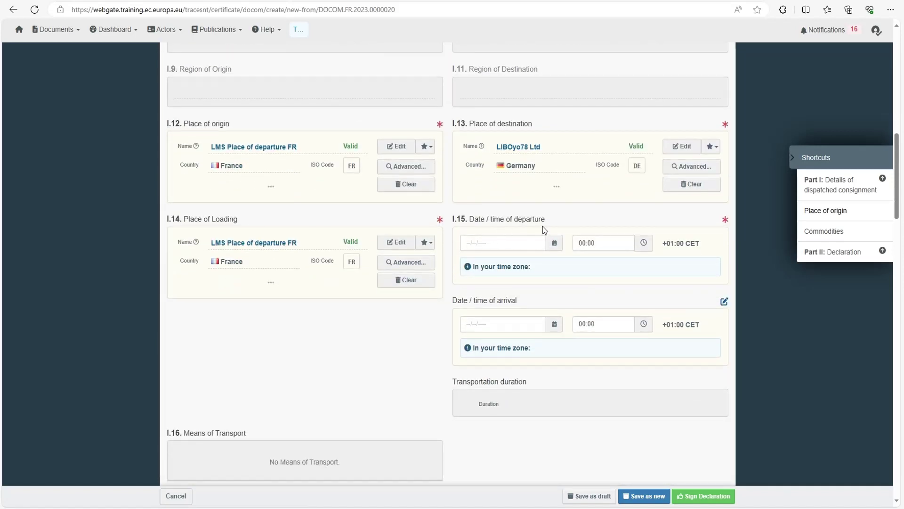
left_click(520, 244)
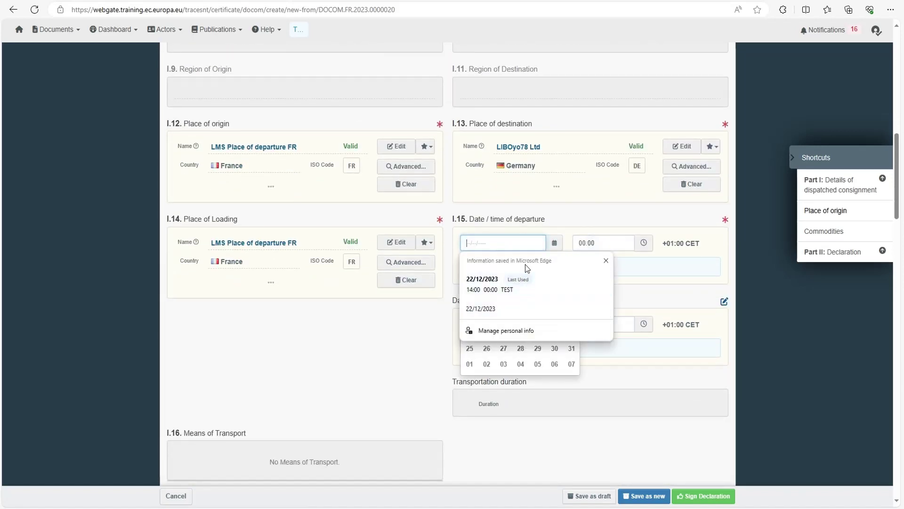
key("Escape")
left_click(554, 242)
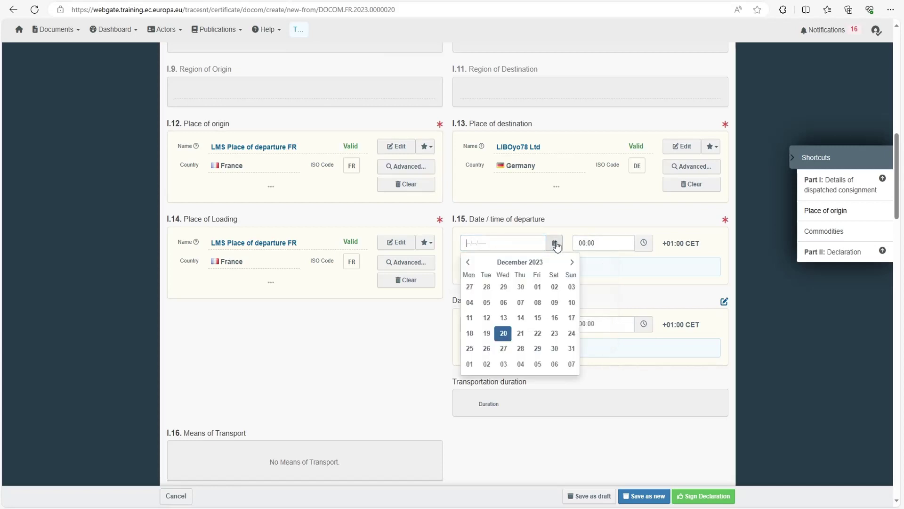
left_click(520, 349)
left_click(629, 250)
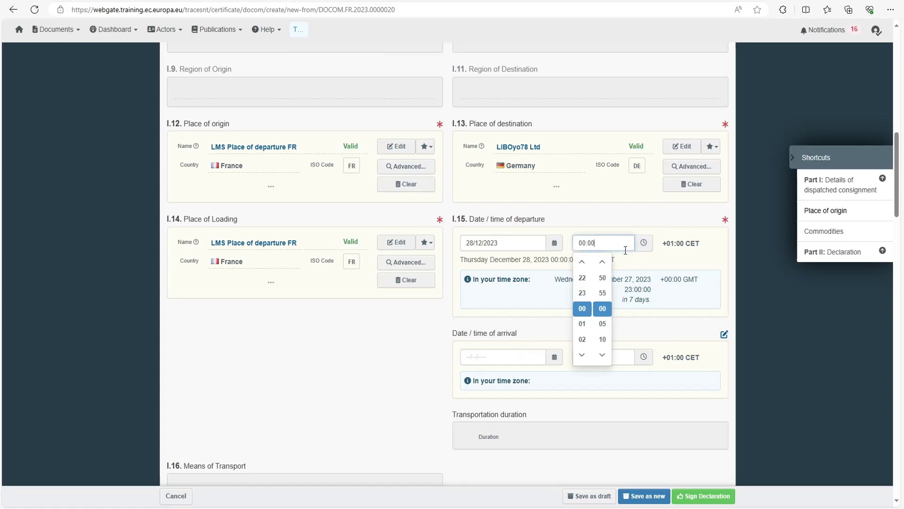
key("ctrl+a")
type("14")
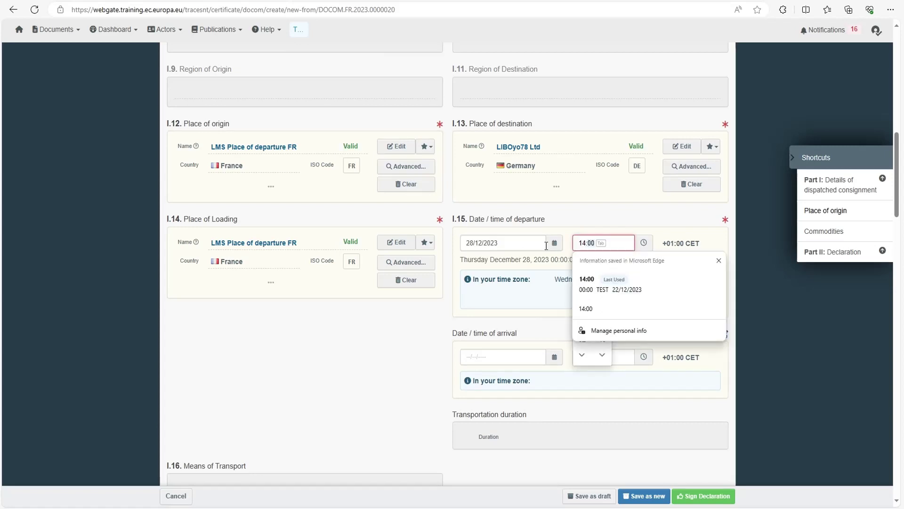
left_click(394, 329)
- Hide the optional columns in the identification table of commodity 0511 99 10
scroll(394, 328, "down", 3)
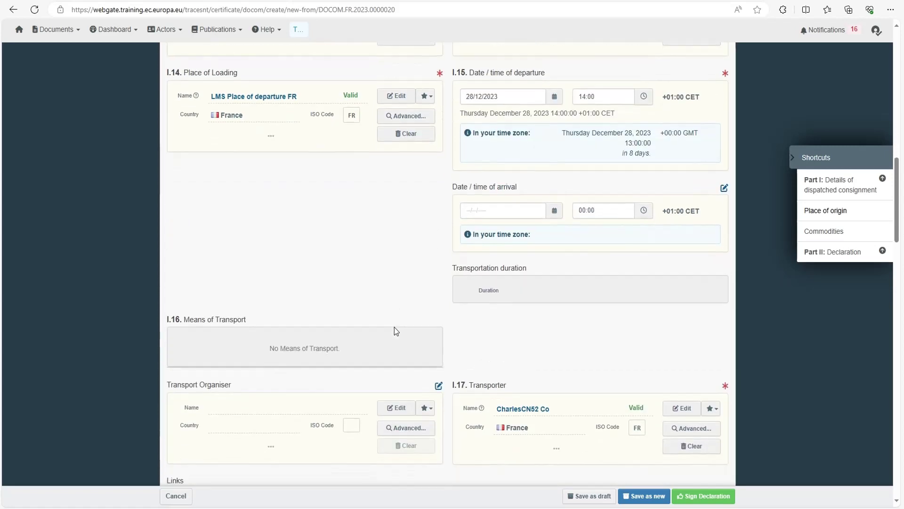
scroll(394, 331, "down", 9)
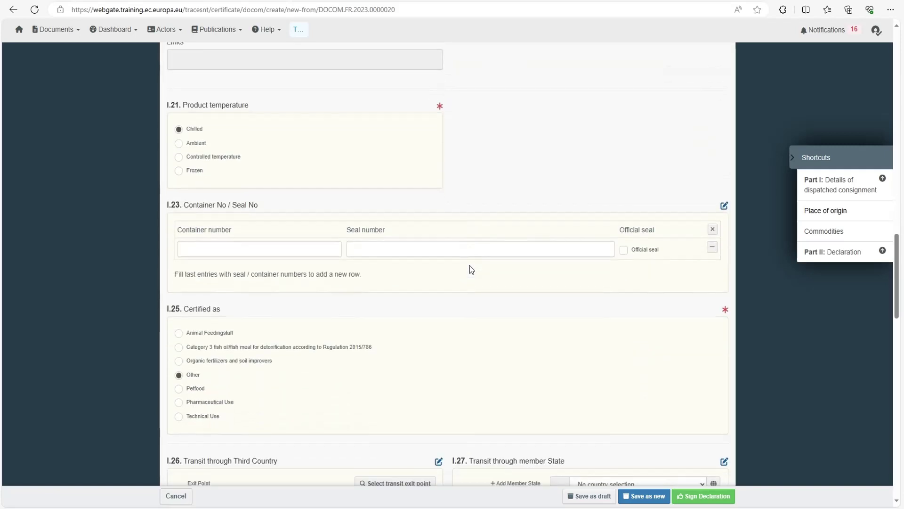
scroll(427, 273, "down", 6)
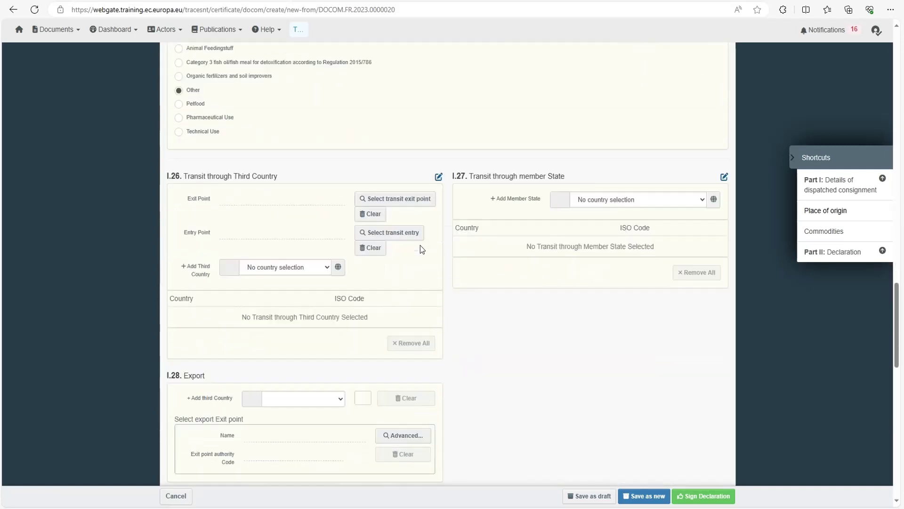
scroll(420, 245, "down", 8)
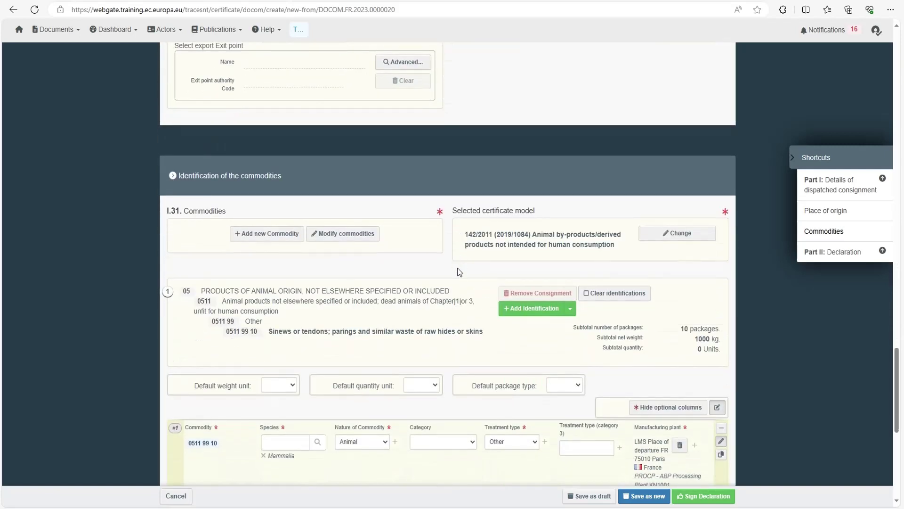
scroll(459, 271, "down", 3)
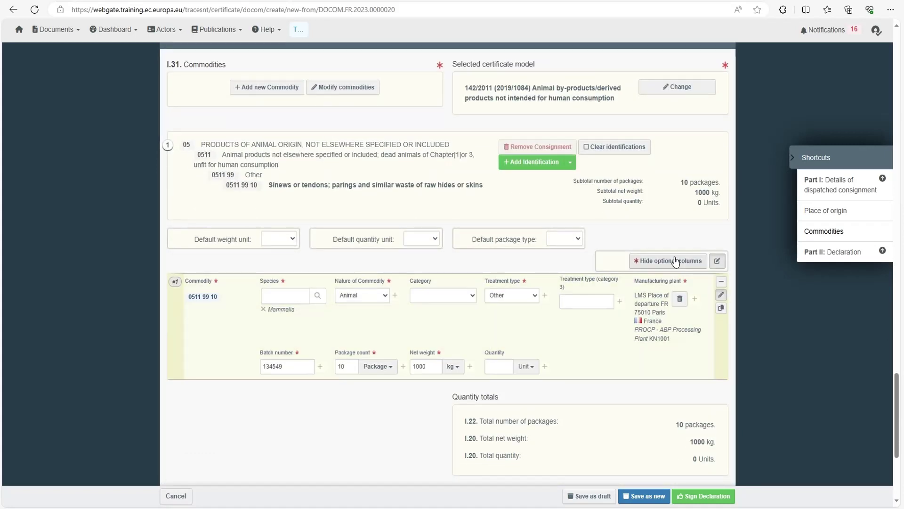
scroll(584, 264, "down", 2)
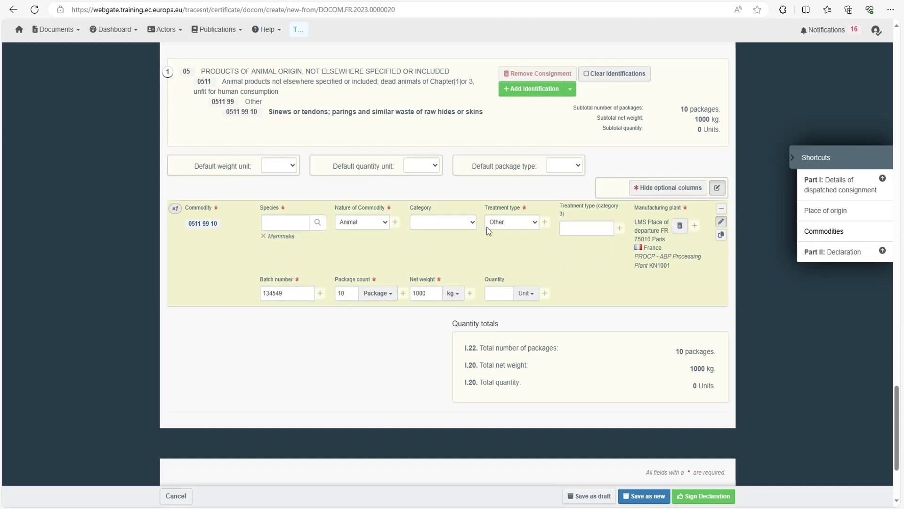
left_click(656, 189)
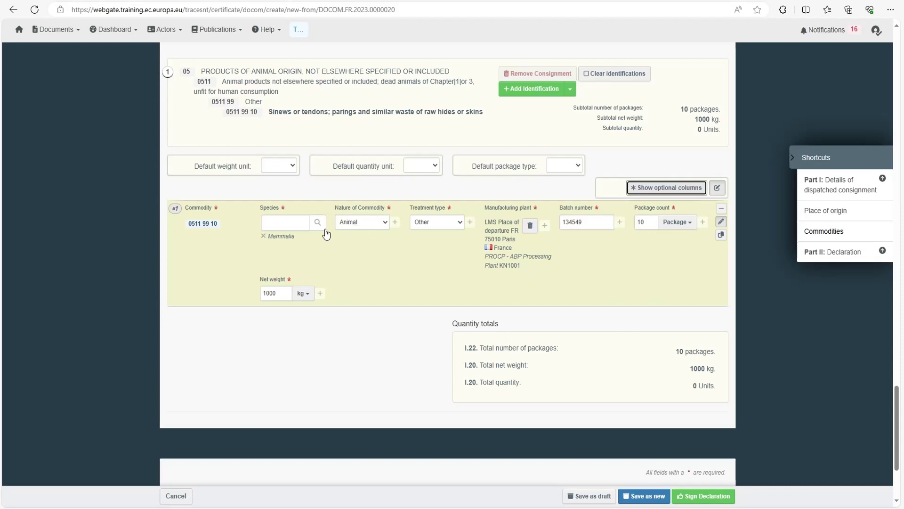
- Set the commodity's package count to 12 and its net weight to 1200 kg
double_click(652, 222)
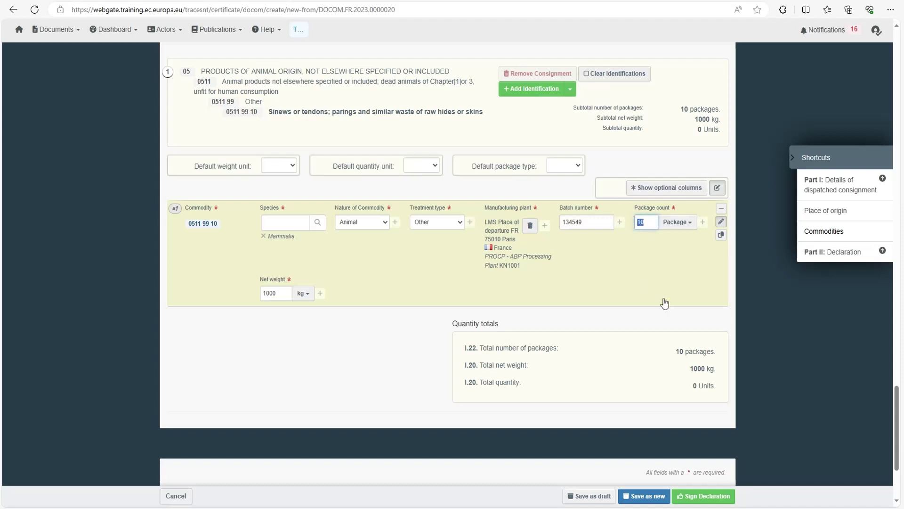
type("12")
double_click(282, 292)
type("1200")
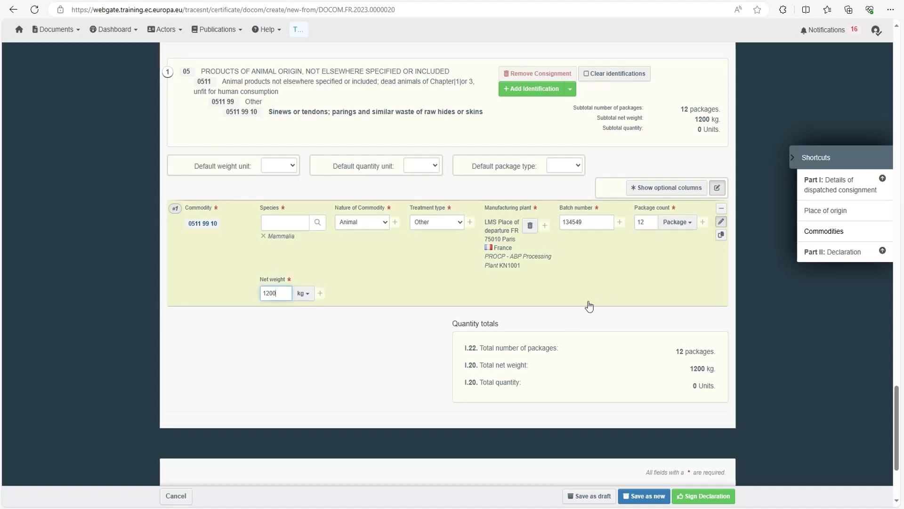
- Complete the signature line of the Part II declaration with France, LMS and the date 28/12/2023
scroll(474, 310, "down", 2)
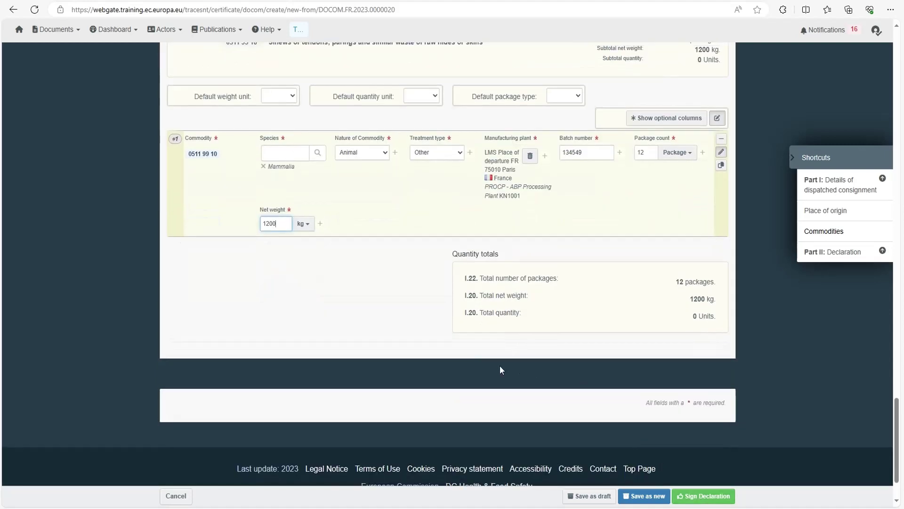
scroll(499, 369, "up", 20)
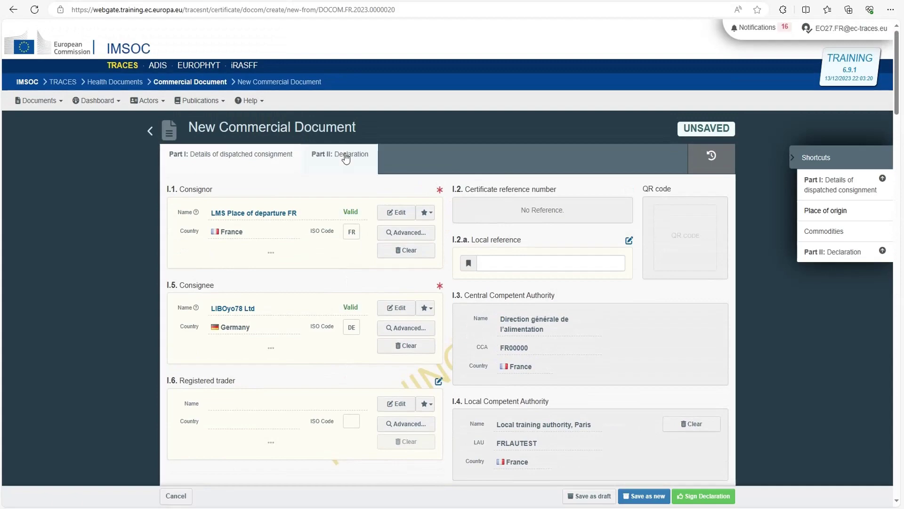
left_click(345, 158)
scroll(323, 397, "down", 15)
left_click(243, 104)
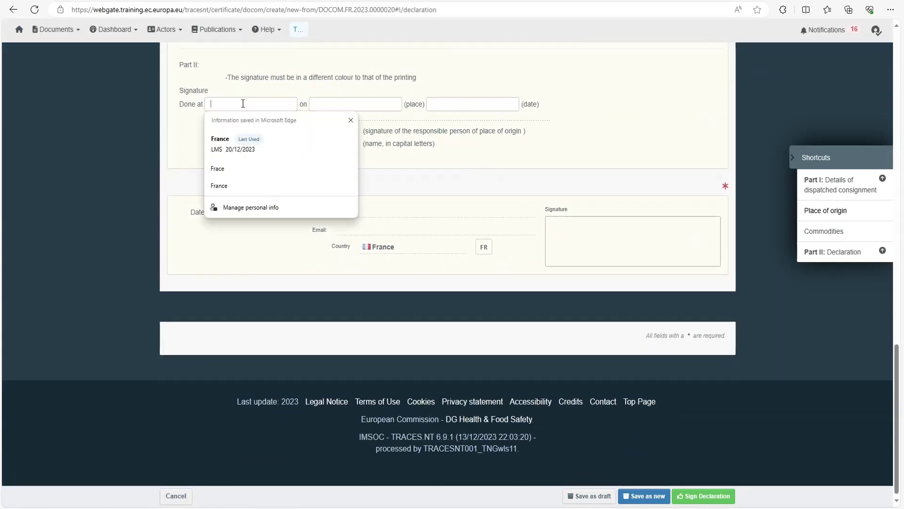
left_click(267, 149)
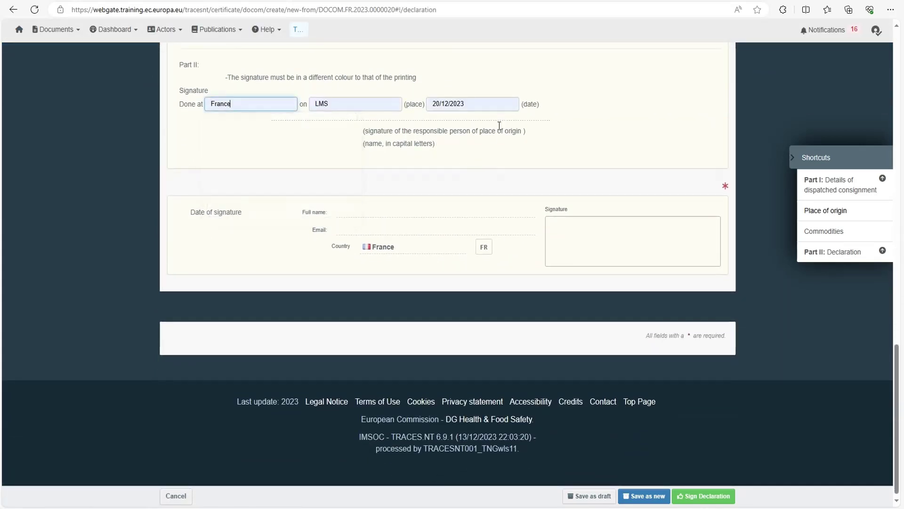
left_click(439, 104)
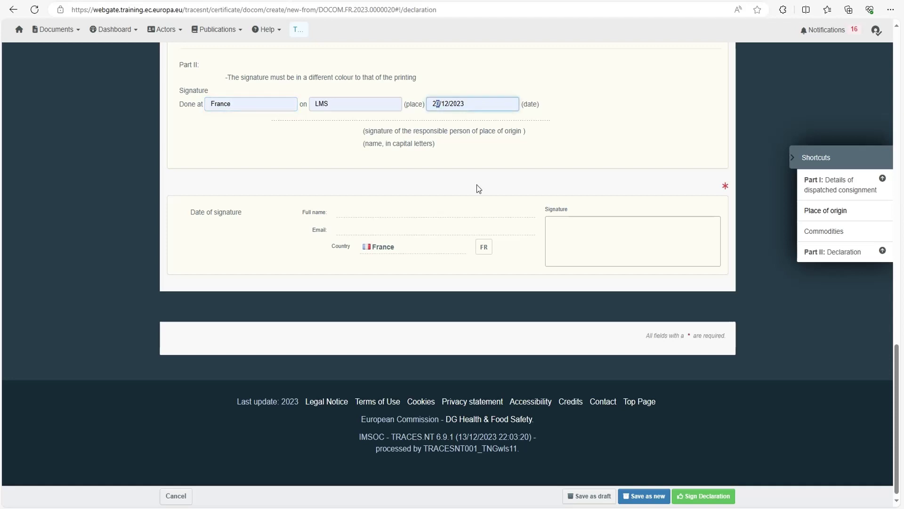
type("8")
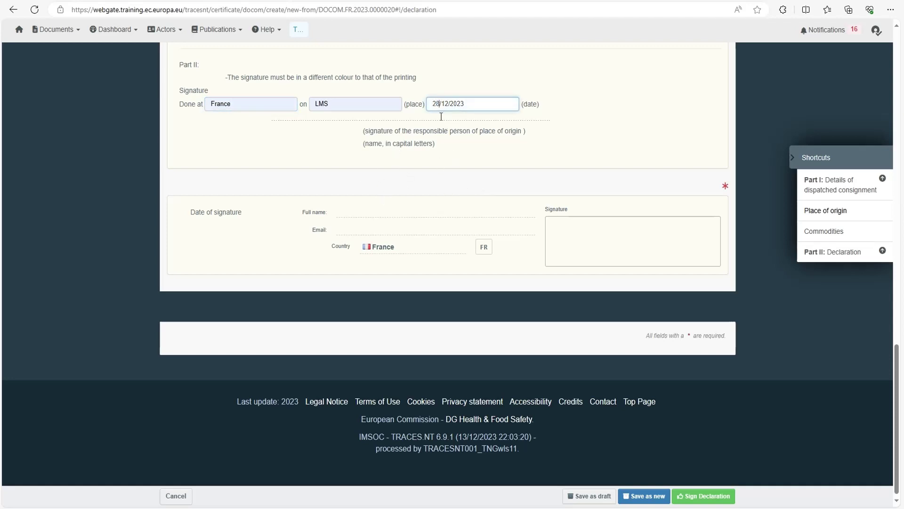
- Sign the declaration of the new commercial document
scroll(462, 242, "up", 3)
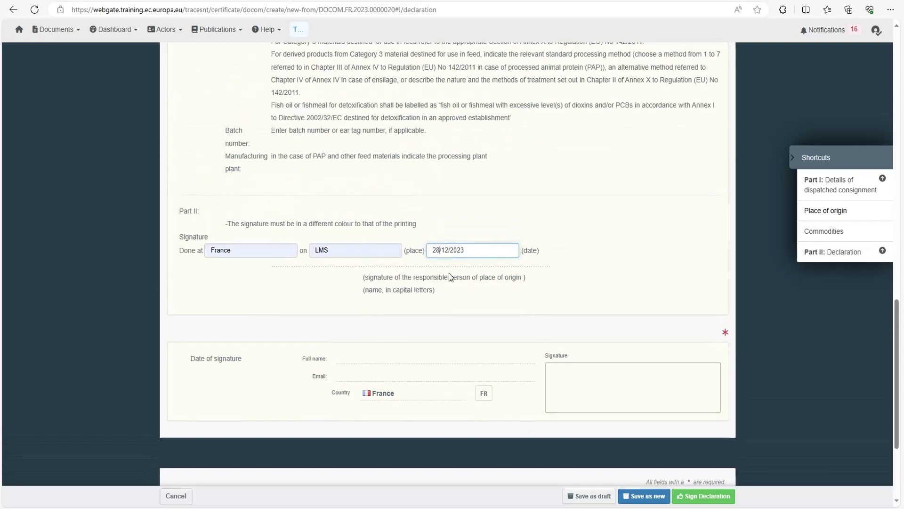
scroll(449, 276, "up", 10)
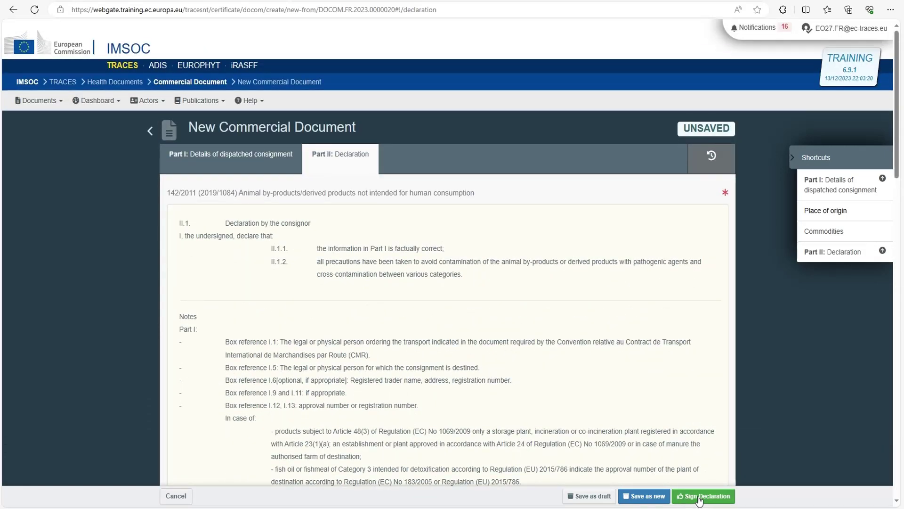
left_click(699, 496)
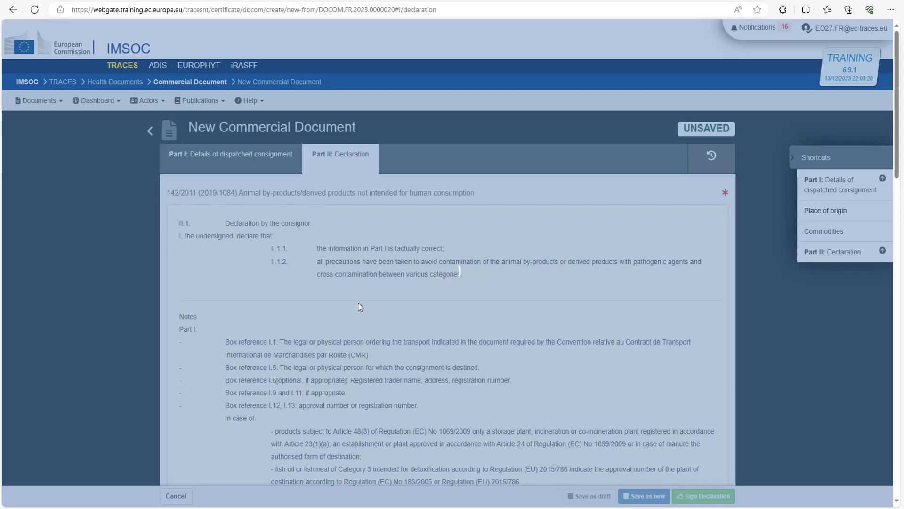
scroll(517, 331, "down", 3)
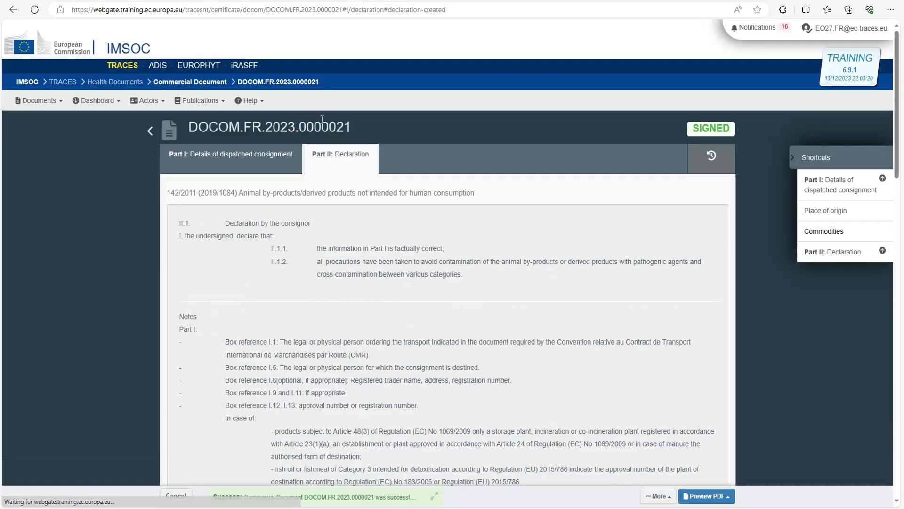
- Copy the reference DOCOM.FR.2023.0000021 and search the commercial documents for it
left_click_drag(349, 127, 194, 133)
key("ctrl+c")
right_click(362, 131)
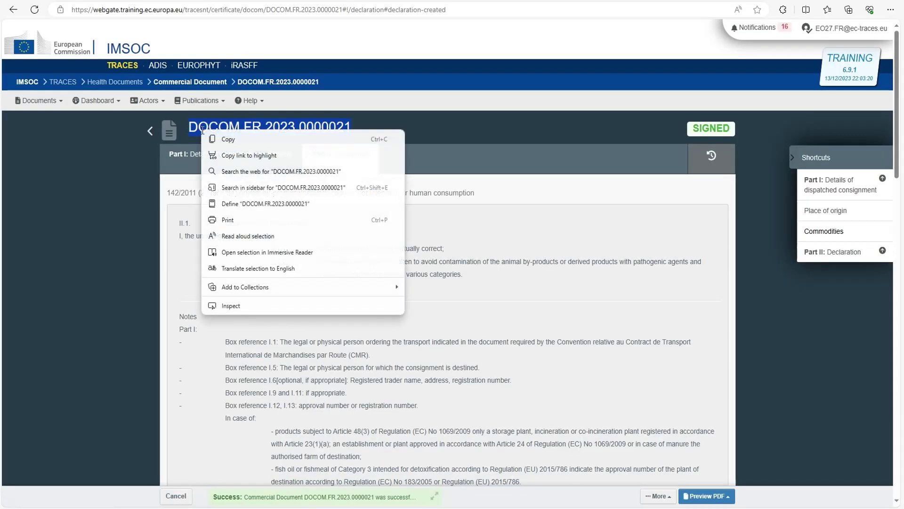
key("Escape")
left_click(148, 135)
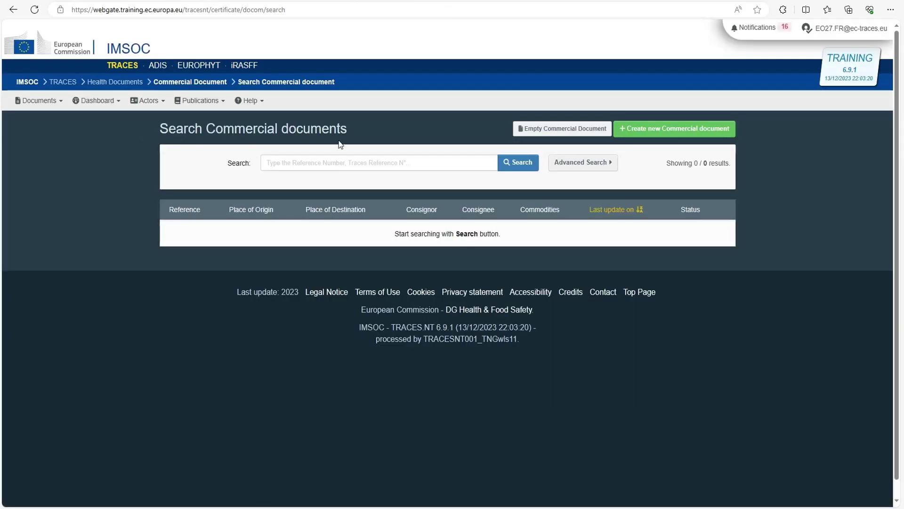
left_click(279, 158)
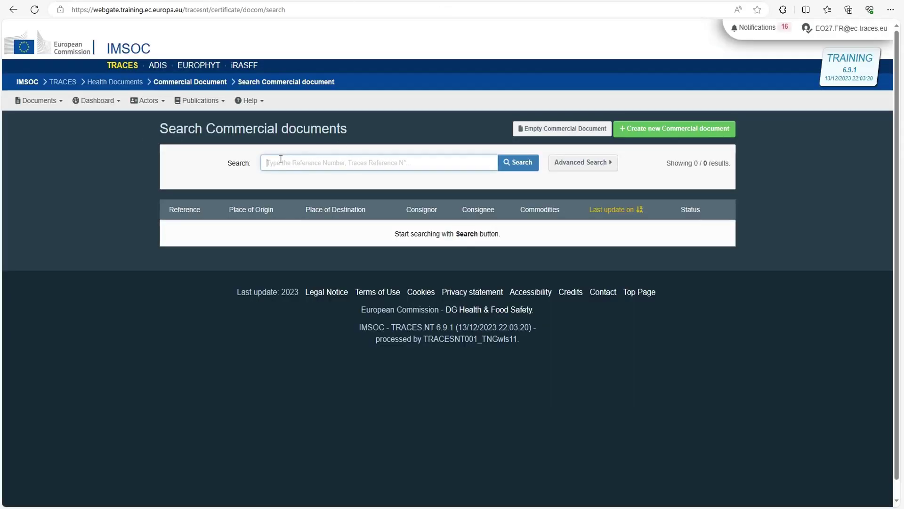
right_click(278, 158)
left_click(301, 254)
left_click(500, 166)
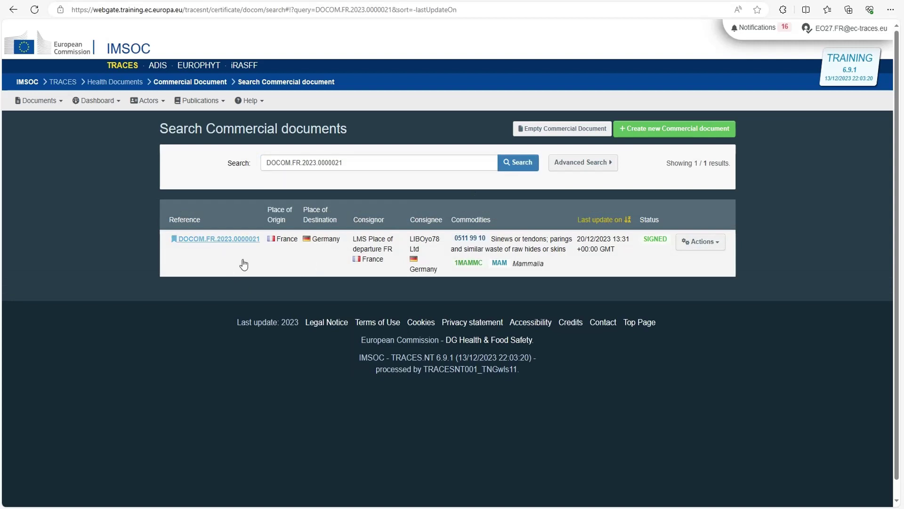
- Start a replacement document for the signed DOCOM.FR.2023.0000021
left_click(704, 243)
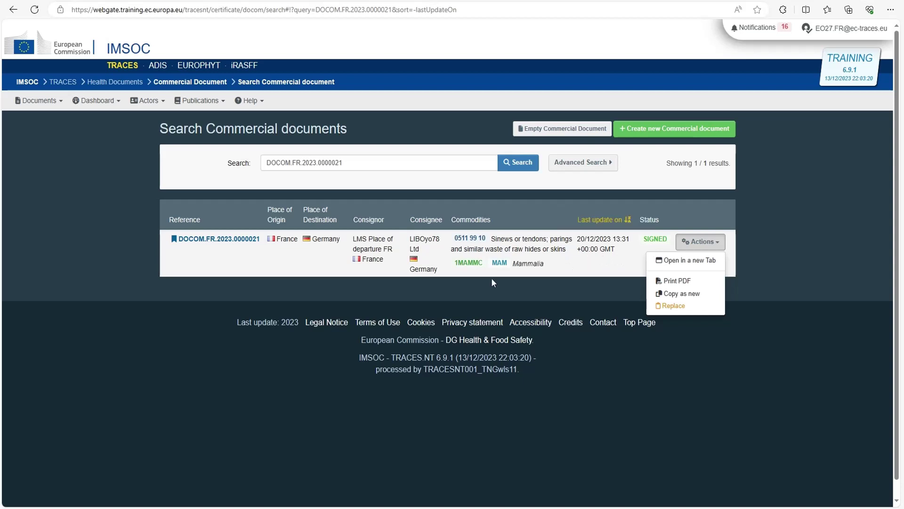
left_click(672, 306)
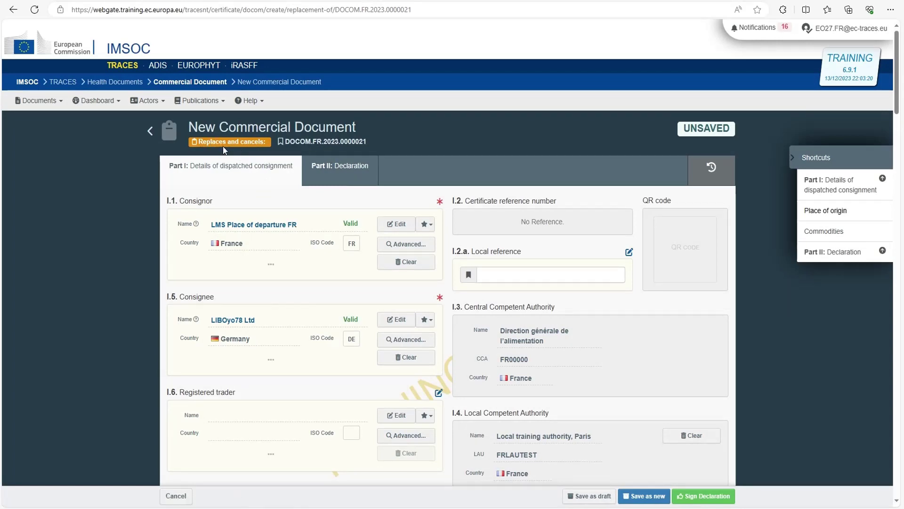
- Examine the replacement document's Part I details, including the departure date and the link to the replaced document
scroll(465, 208, "down", 1)
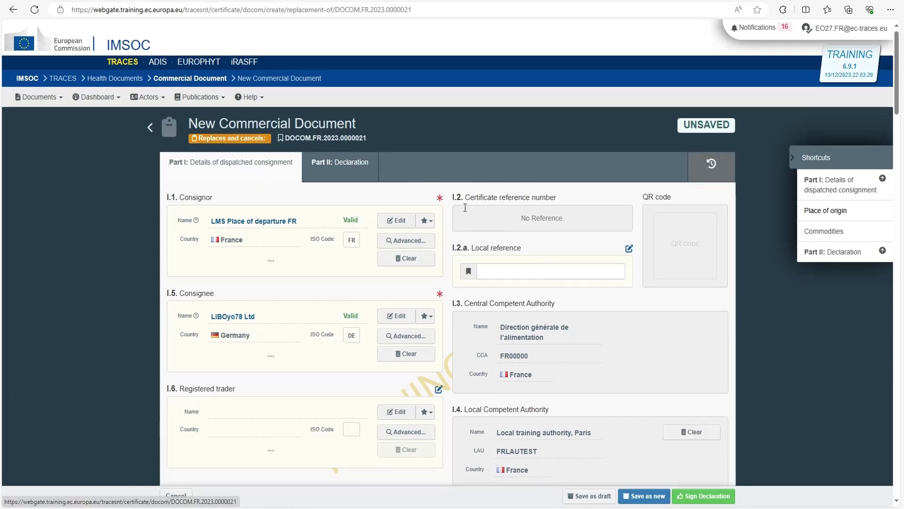
scroll(465, 208, "down", 10)
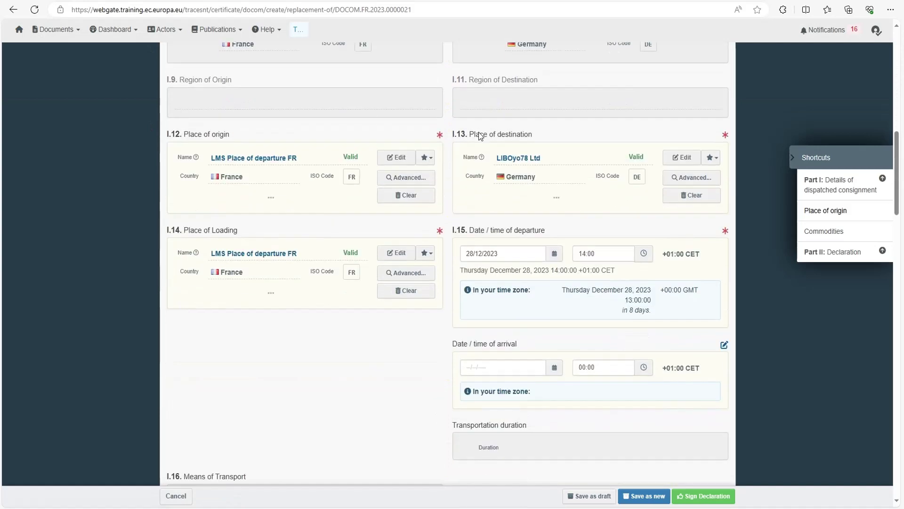
scroll(479, 230, "down", 5)
scroll(443, 215, "up", 10)
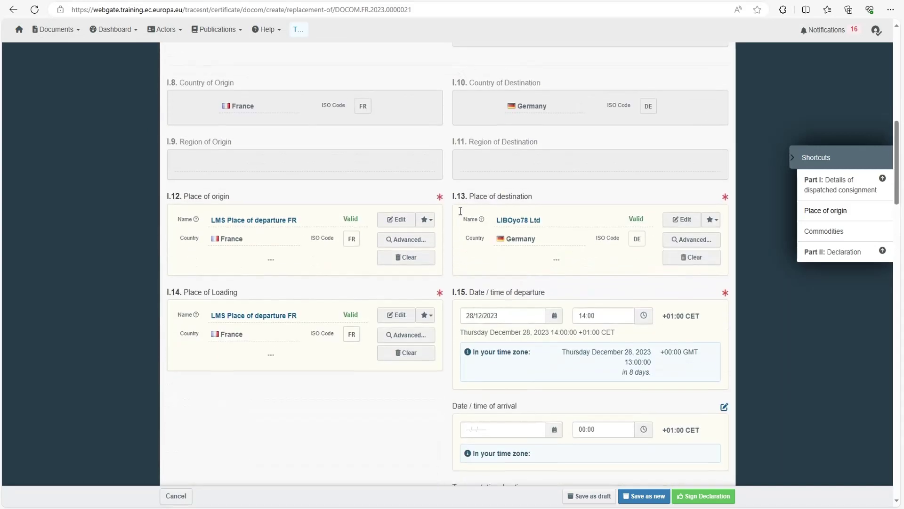
scroll(460, 210, "up", 1)
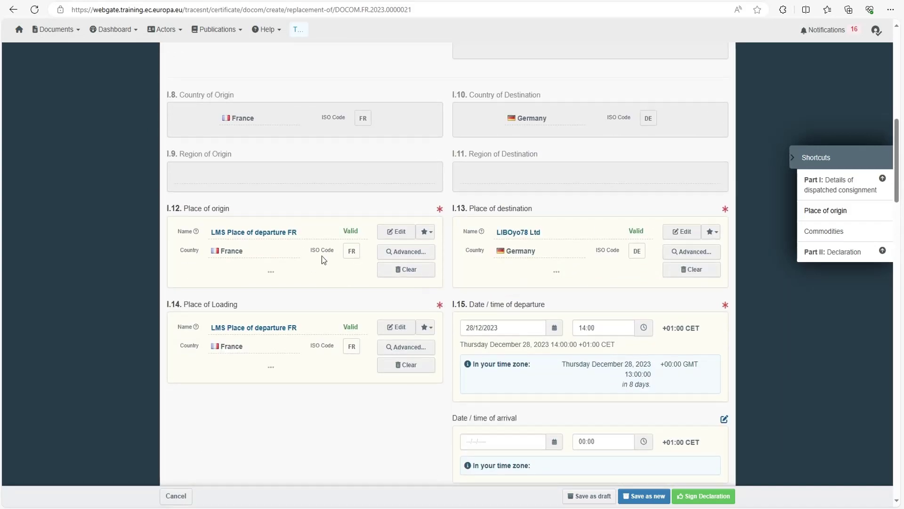
scroll(324, 261, "down", 7)
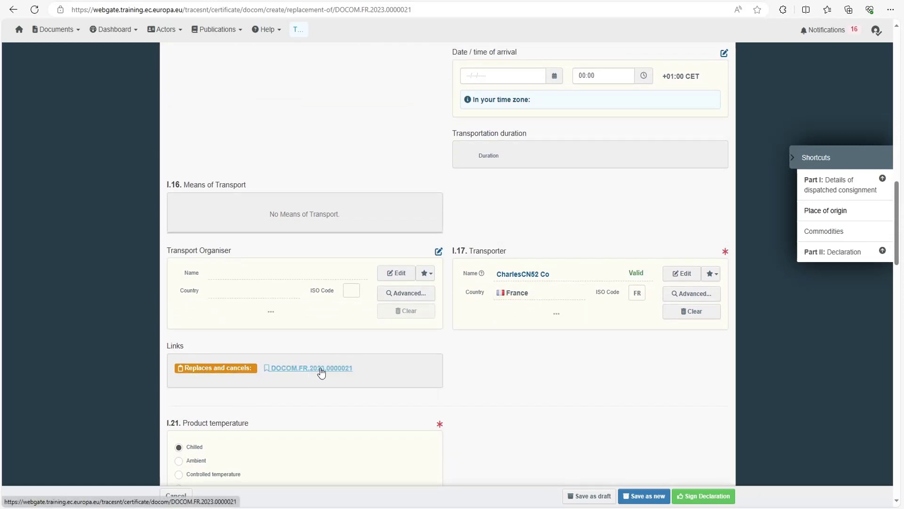
scroll(501, 392, "down", 15)
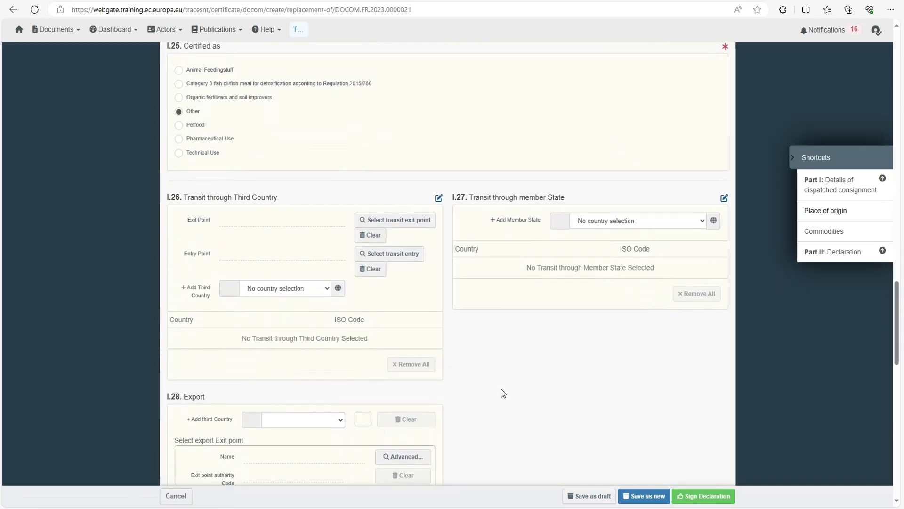